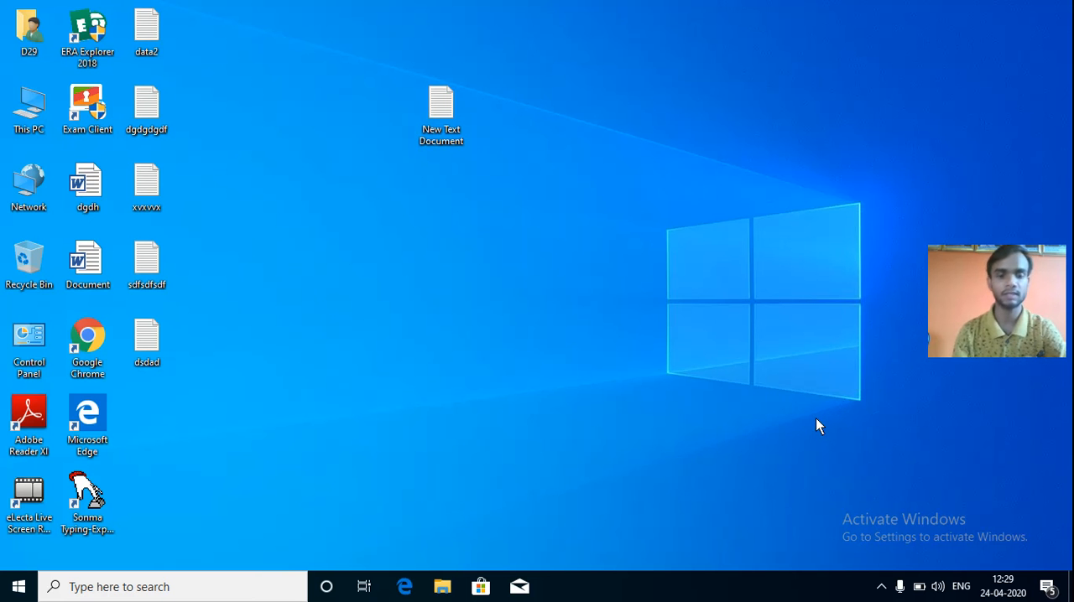
Start Excel 2013 with a blank workbook and display the formula commands.
key("super")
type("excel")
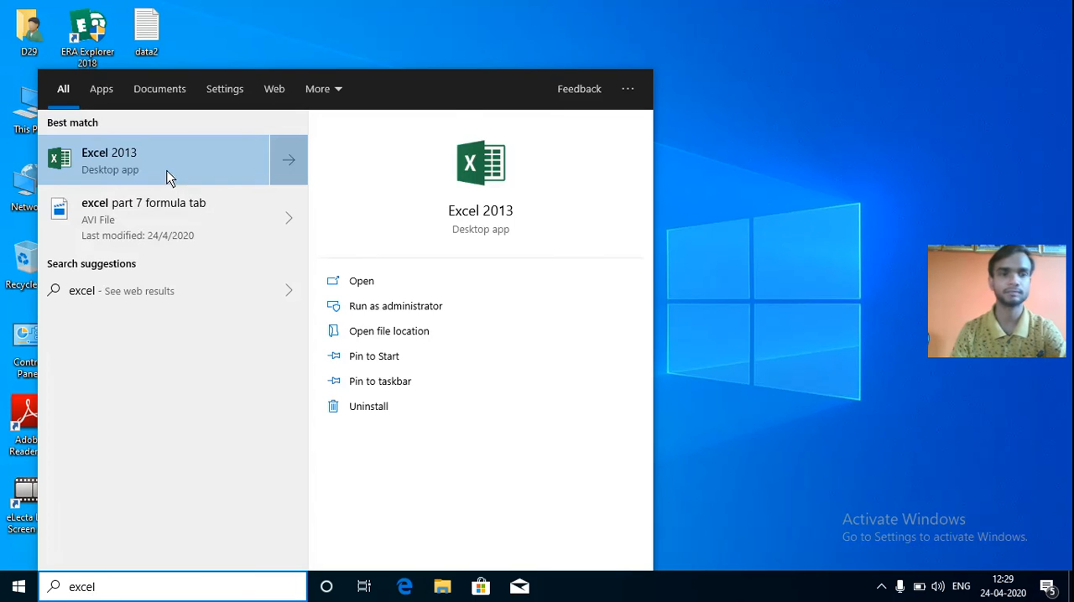
left_click(167, 170)
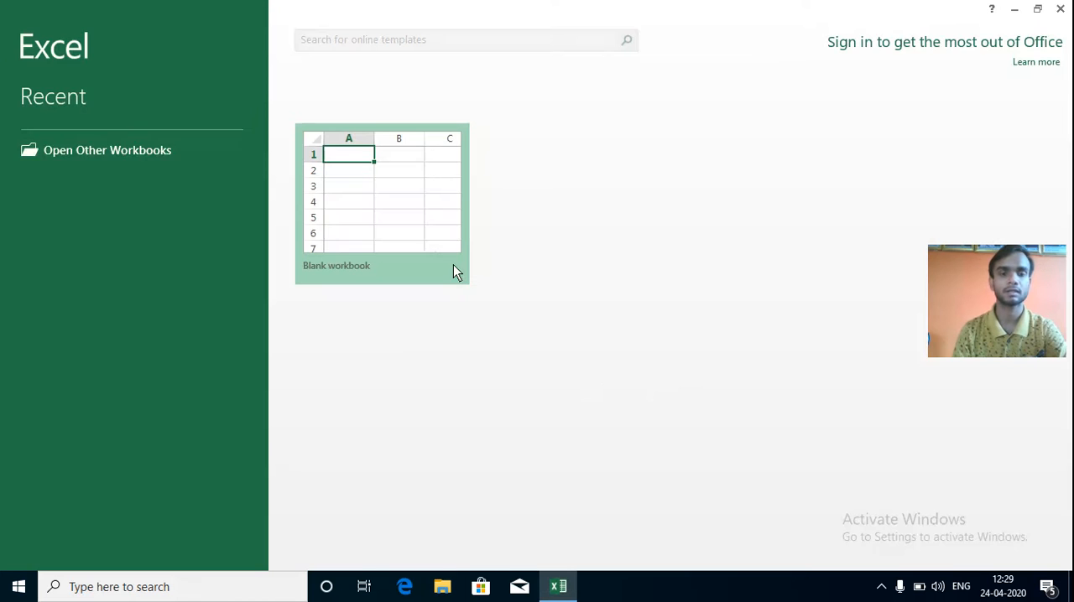
left_click(416, 228)
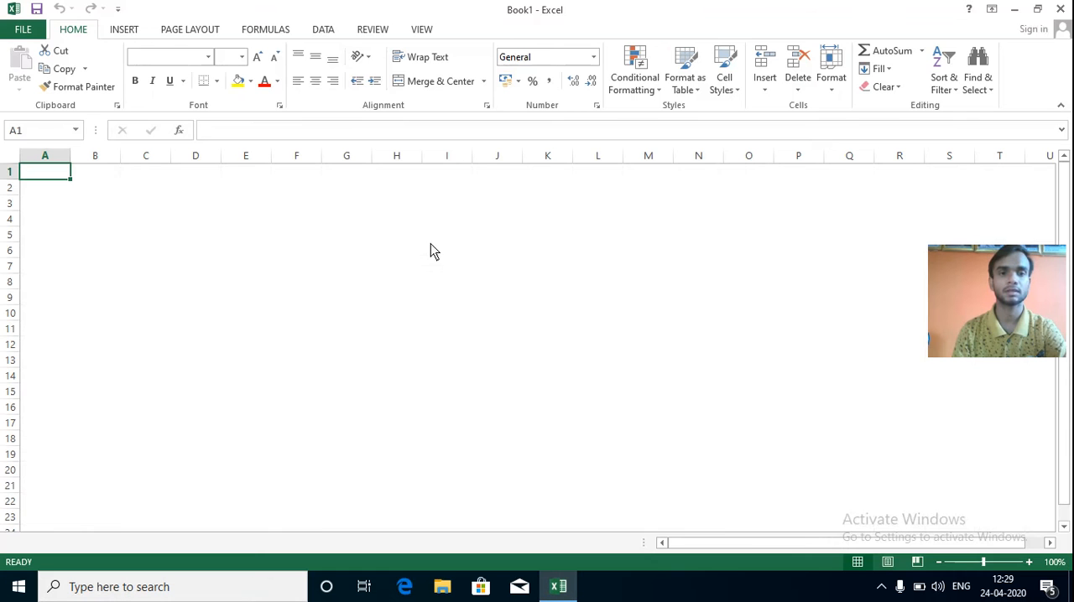
left_click(256, 34)
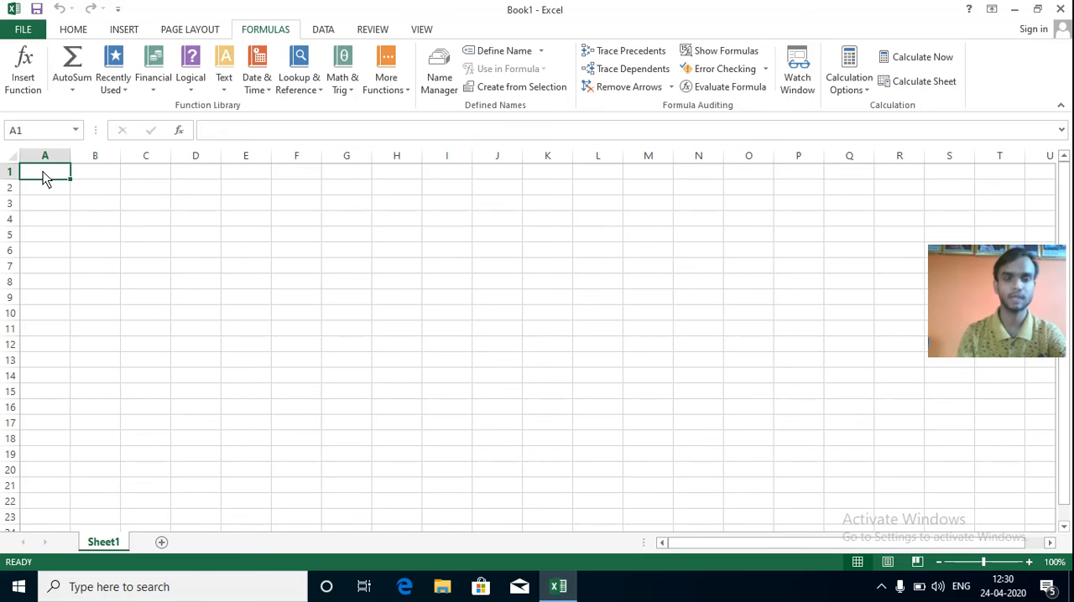
Enter 10 and 20 in A1 and A2 and extend the series down to A14.
type("10")
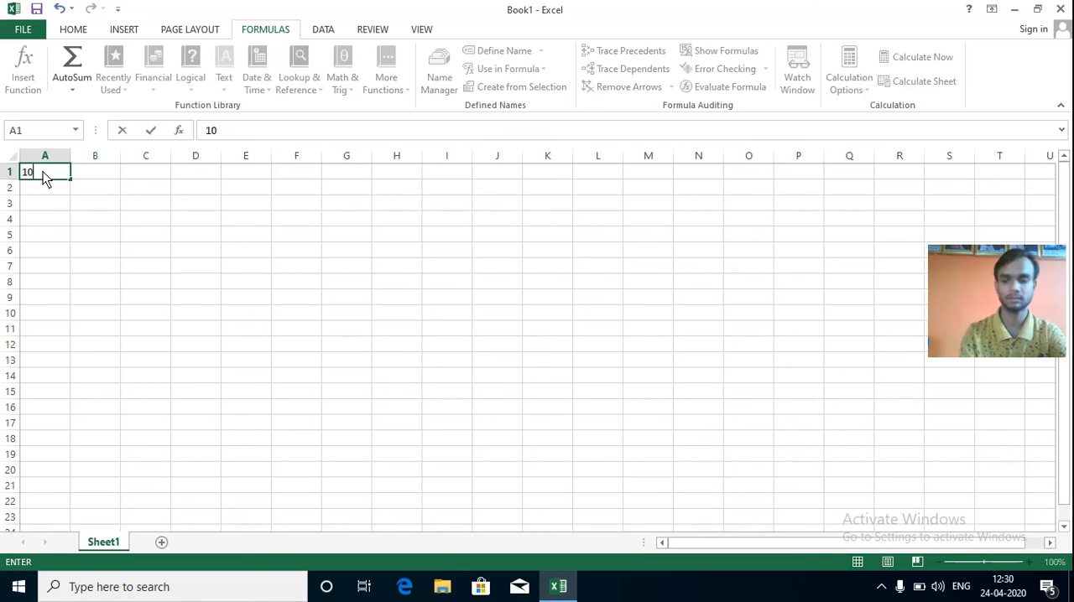
key("Return")
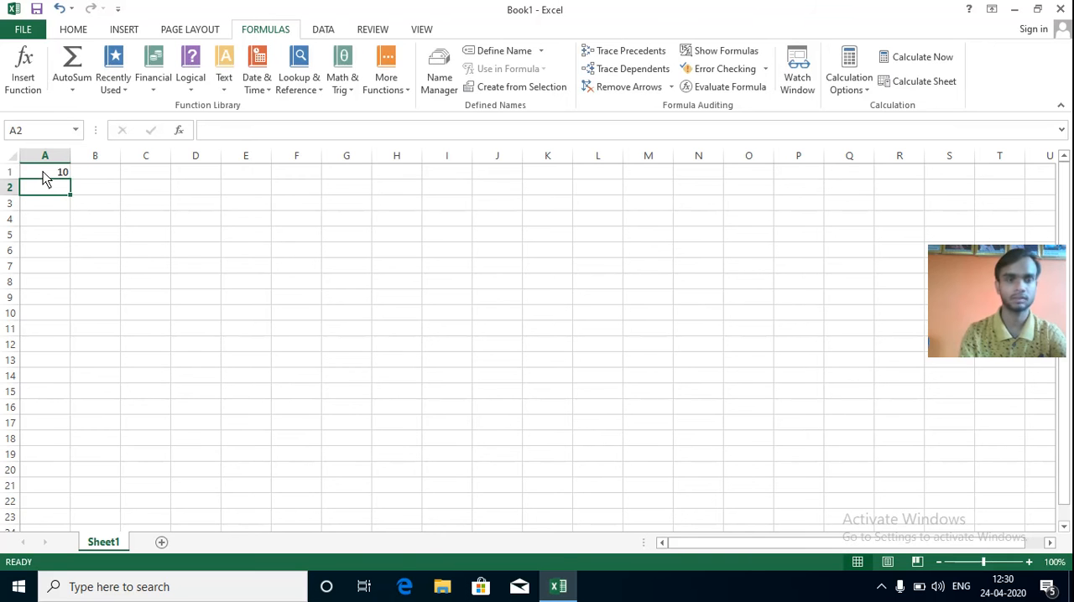
type("20")
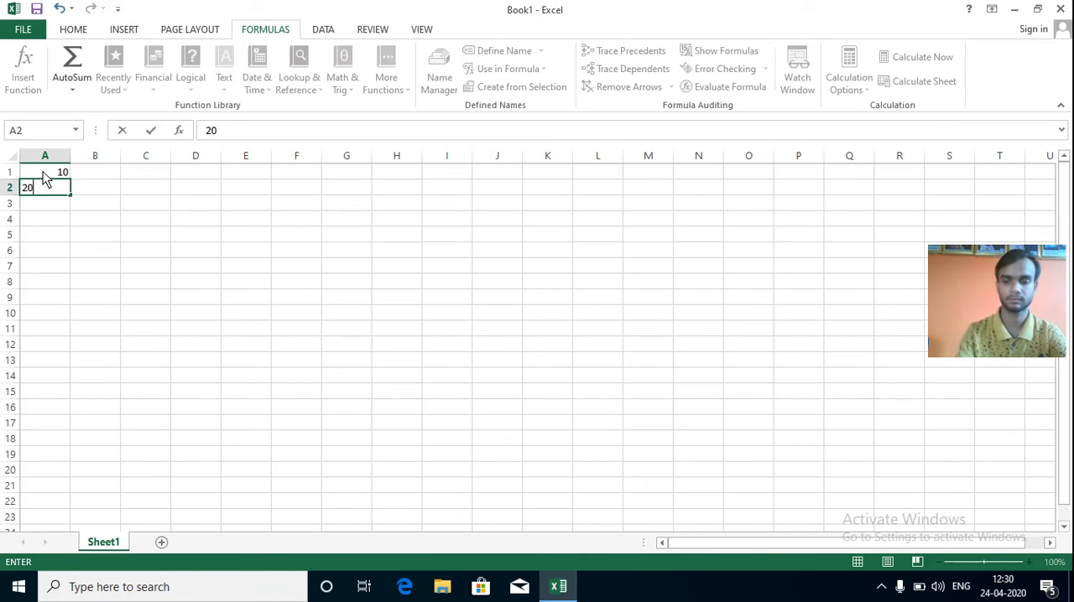
key("shift+Up")
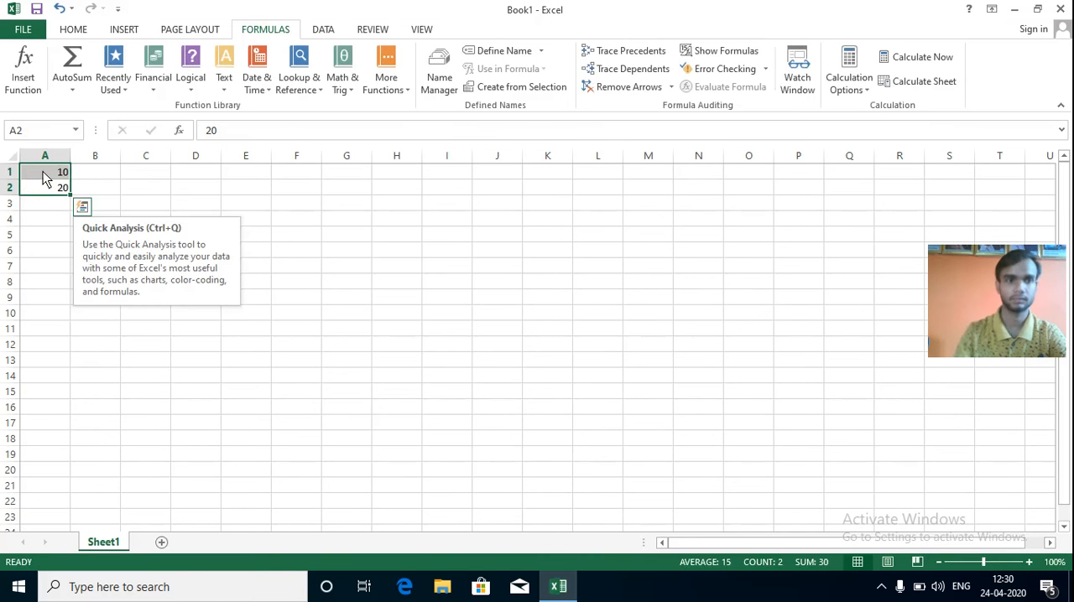
left_click_drag(70, 194, 62, 383)
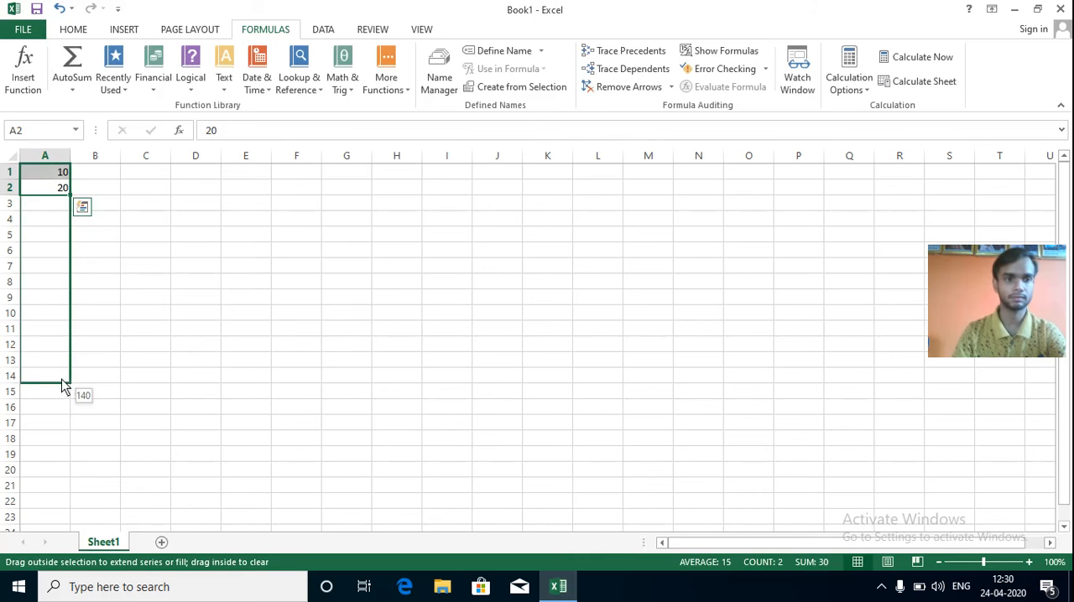
Enter 12 and 24 in B1 and B2 and extend the series down to B14.
left_click(109, 178)
type("12")
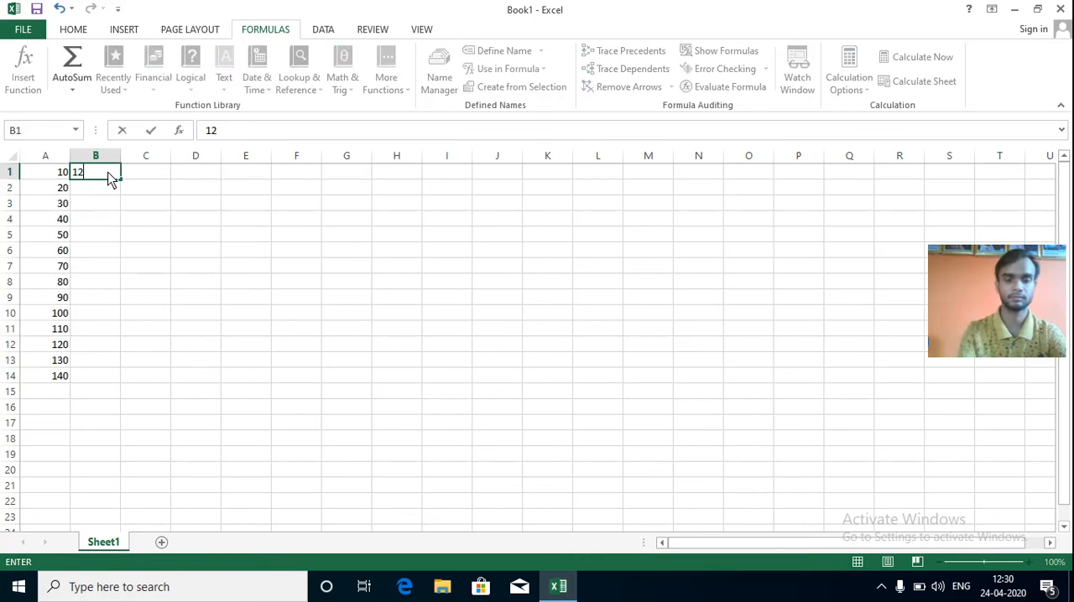
key("Return")
type("24")
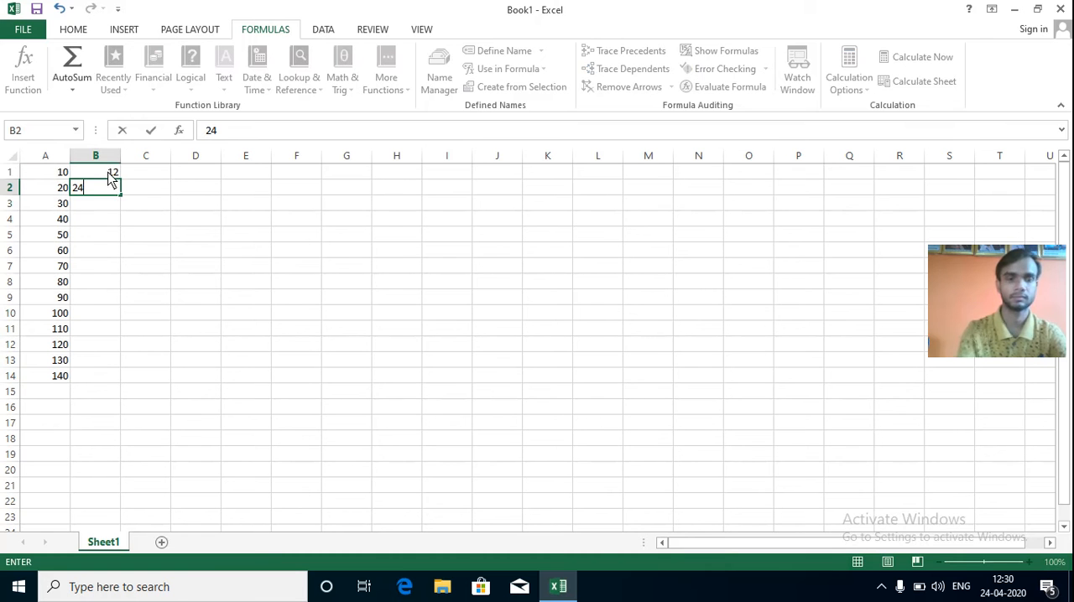
key("shift+Up")
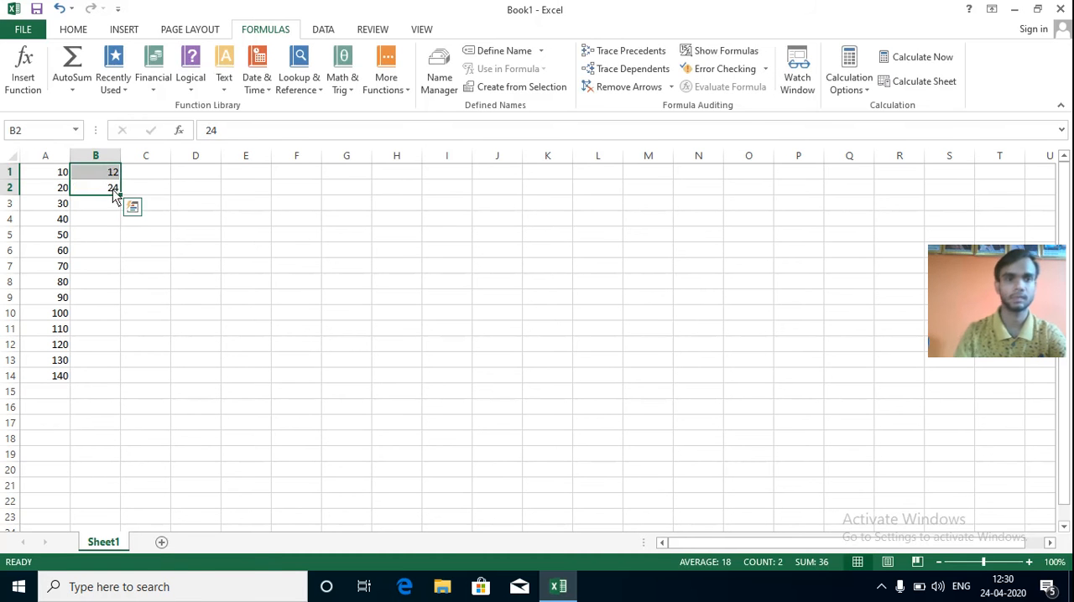
left_click_drag(122, 196, 123, 382)
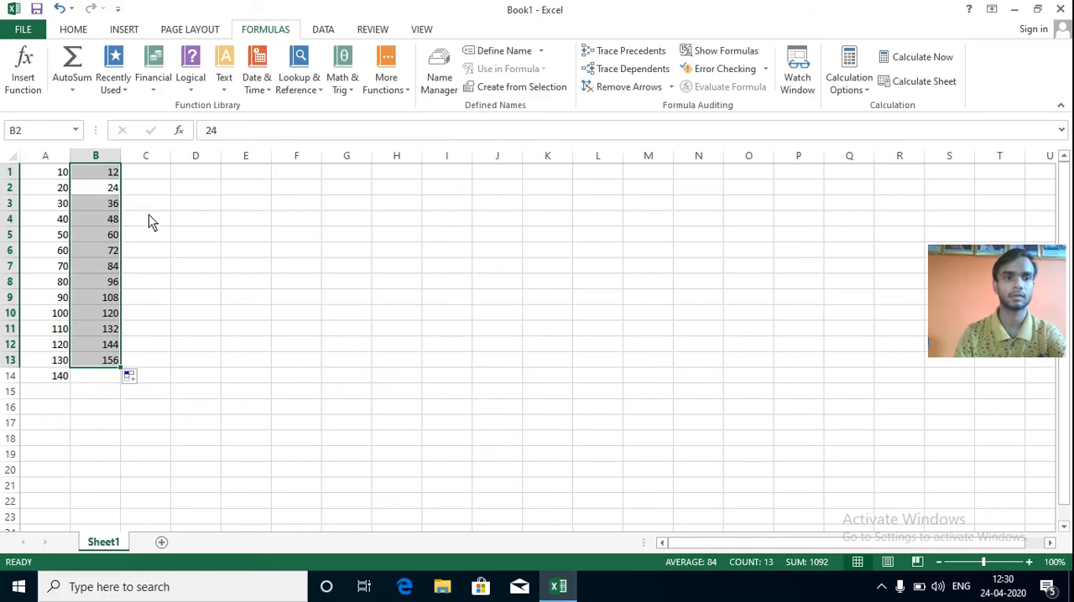
left_click_drag(123, 371, 128, 392)
Enter 14 and 28 in C1 and C2 and extend the series down to C14.
left_click(161, 178)
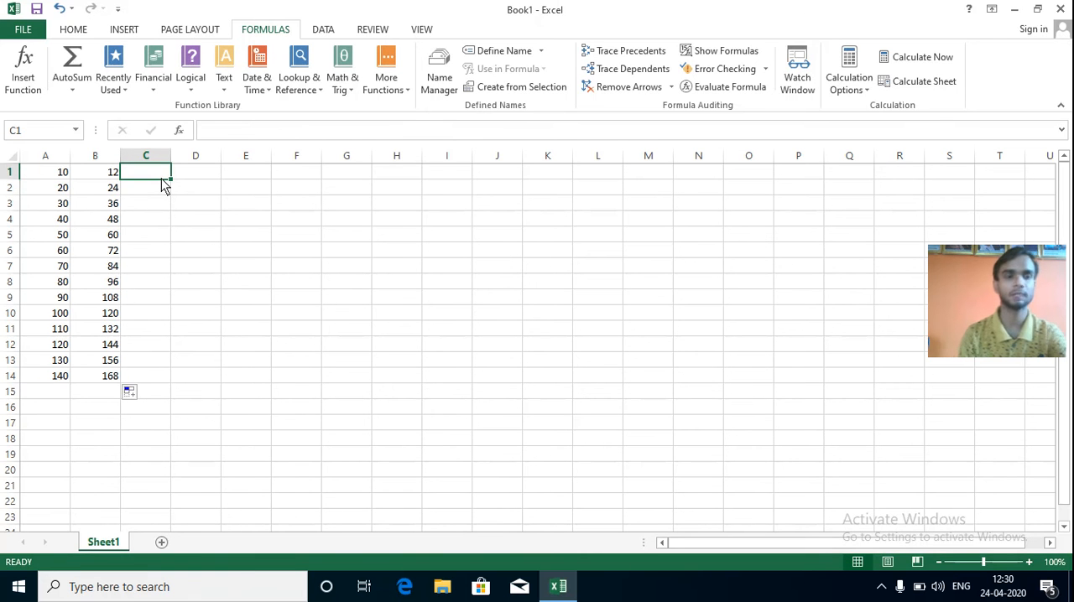
type("14")
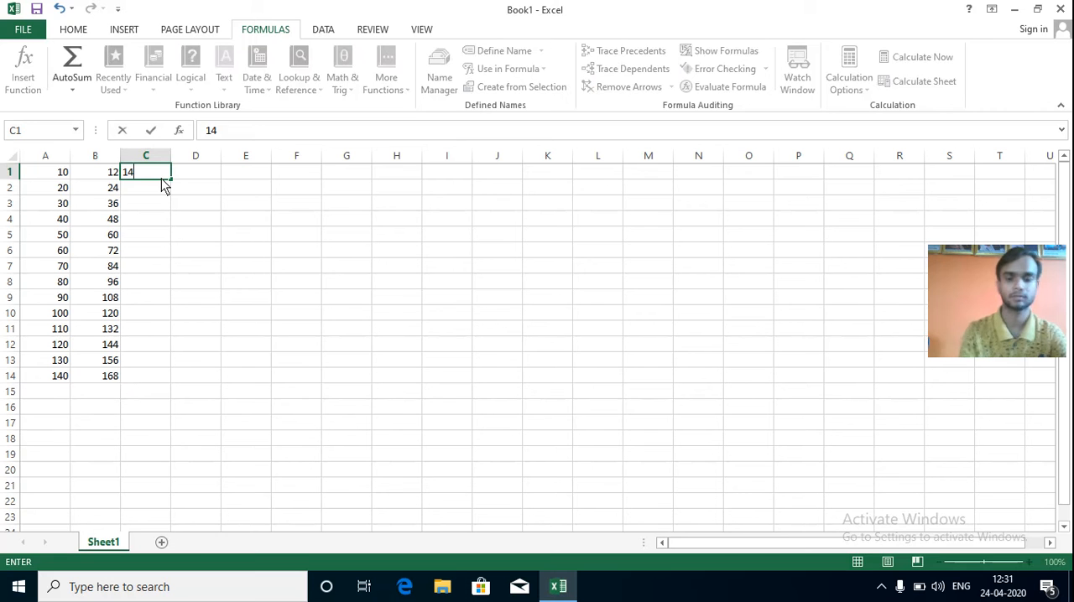
key("Return")
type("28")
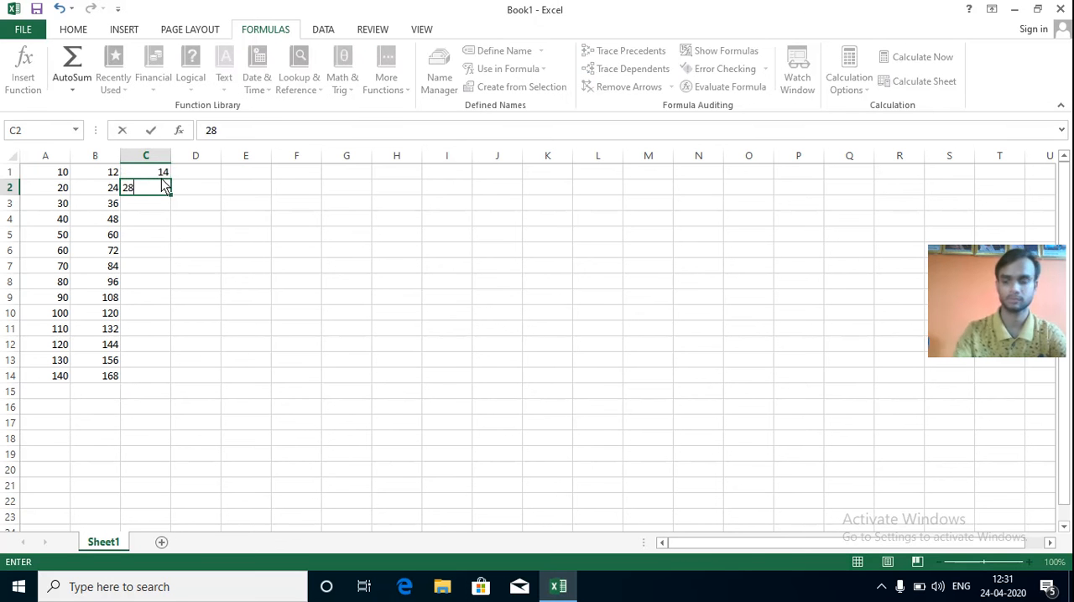
left_click_drag(164, 186, 167, 388)
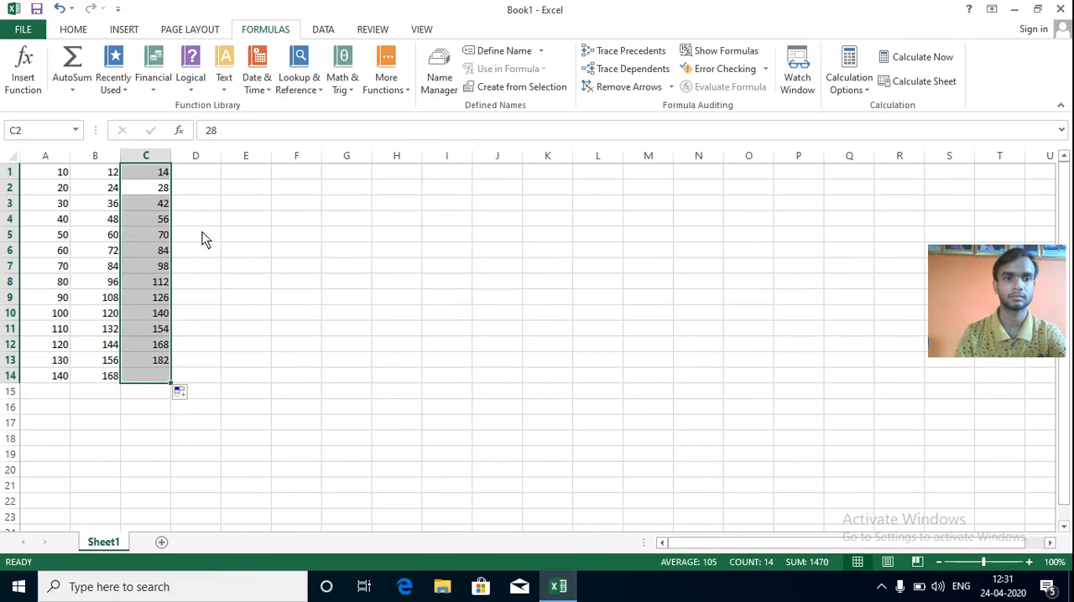
Enter 15 and 30 in D1 and D2 and extend the series down to D14.
left_click(203, 173)
type("15")
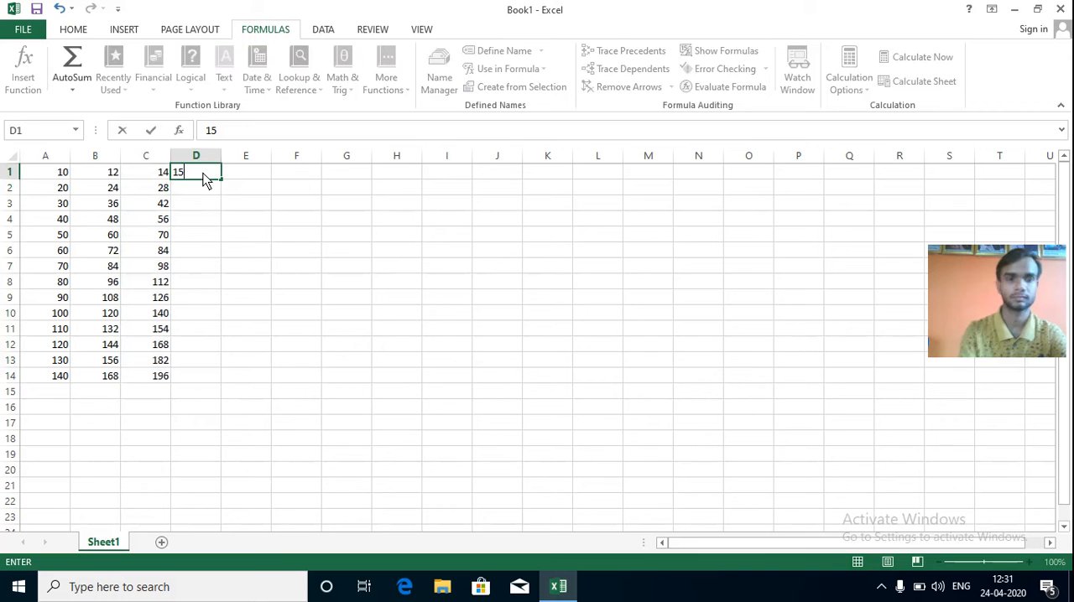
key("Return")
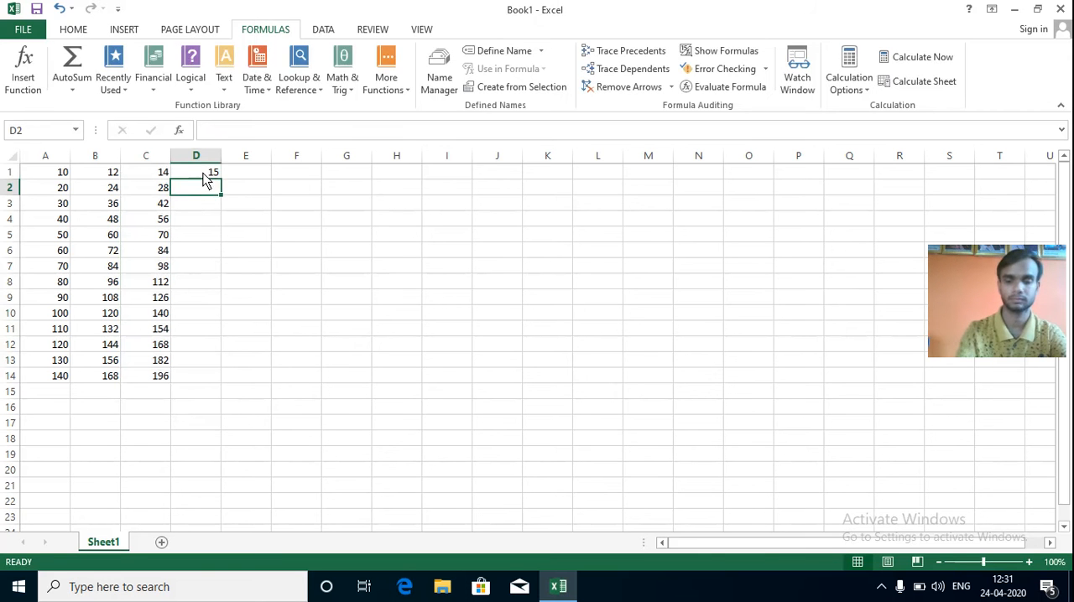
type("30")
left_click_drag(206, 181, 232, 385)
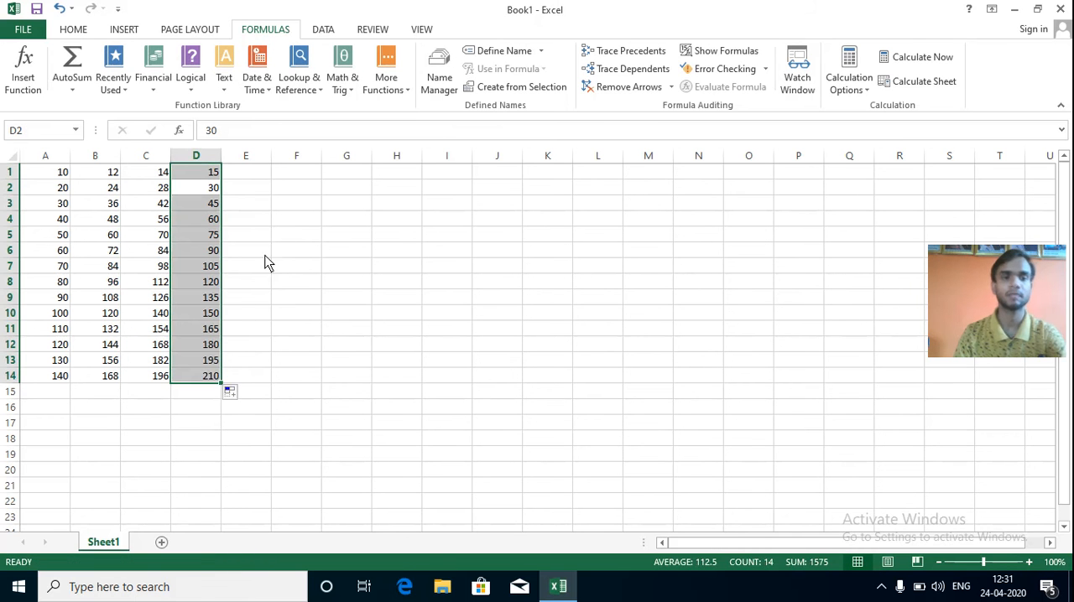
left_click(266, 297)
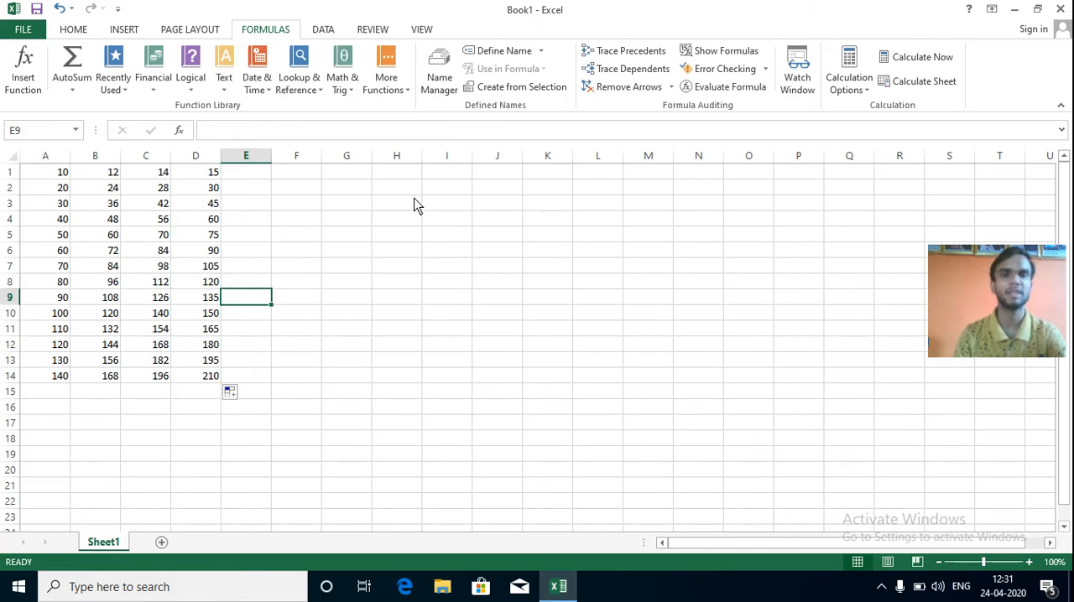
Define a workbook-scope name qwrty that refers to the whole of column A (=Sheet1!$A:$A), using Name Manager.
left_click(446, 95)
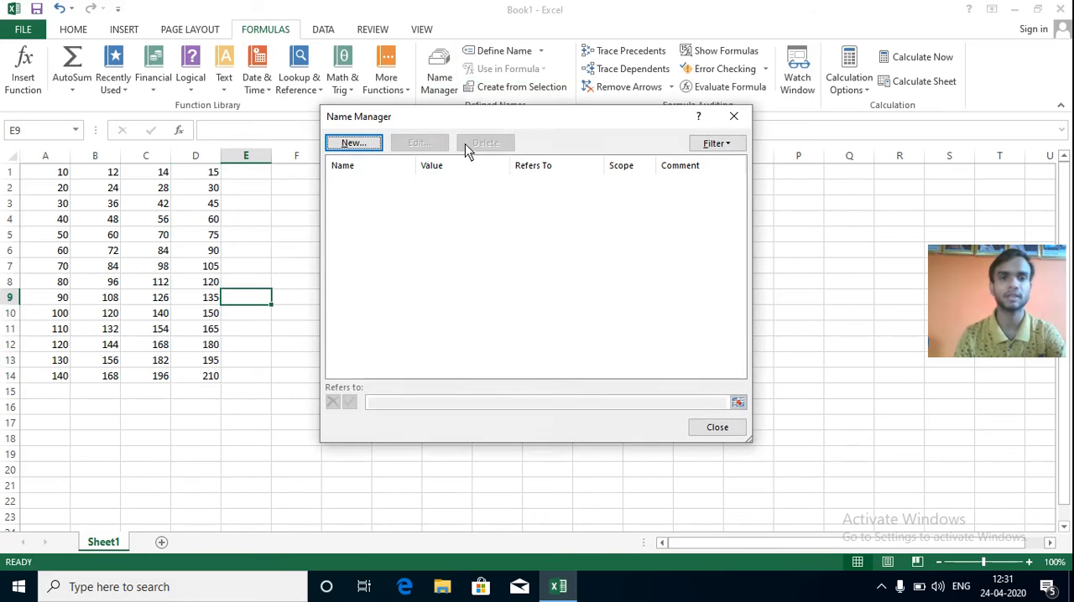
left_click(353, 143)
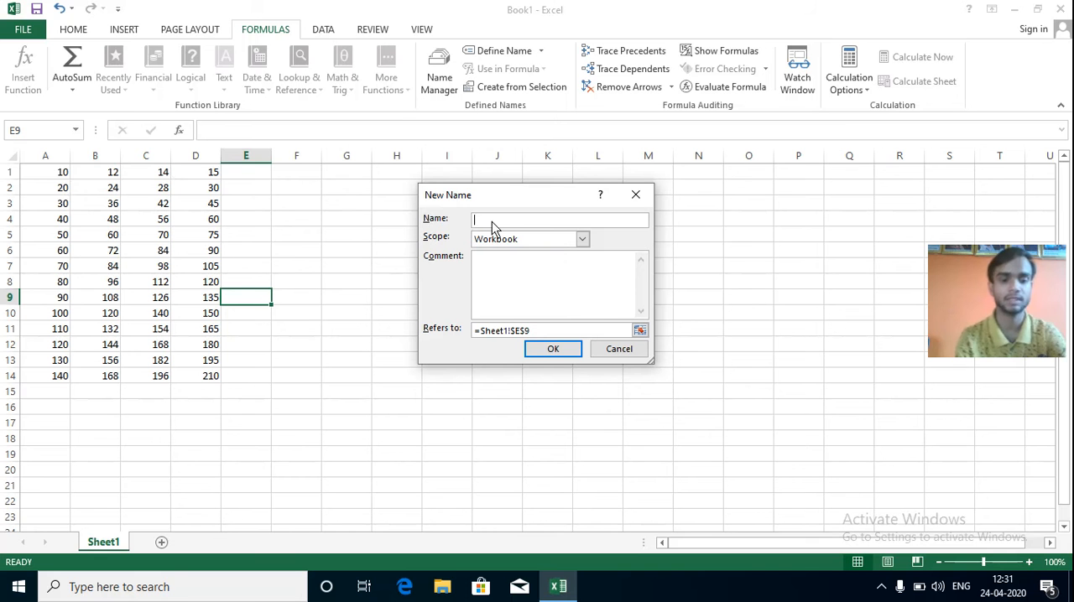
type("wrty")
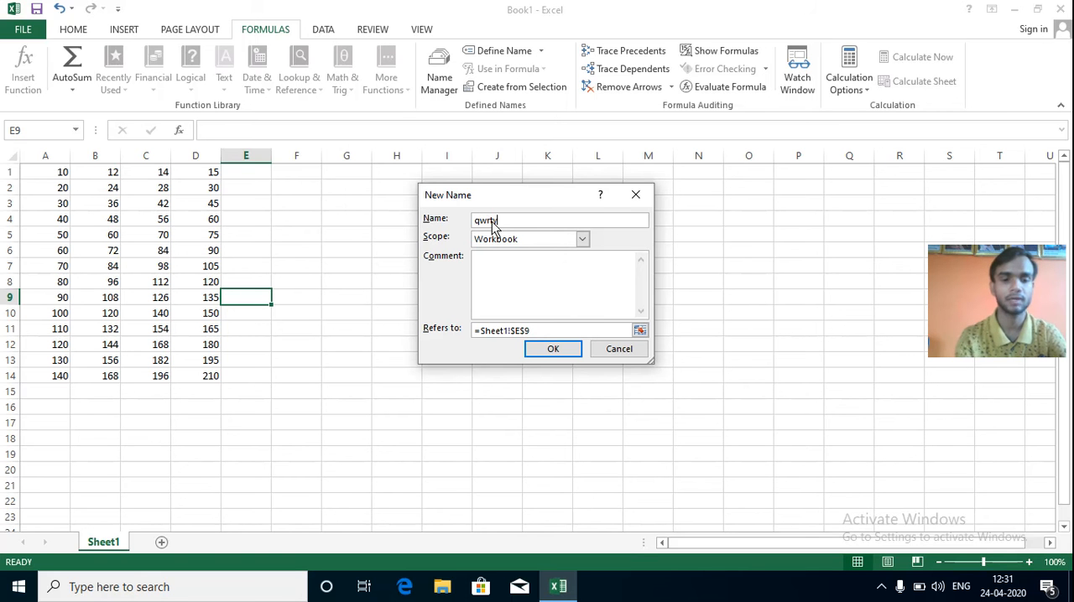
left_click(533, 331)
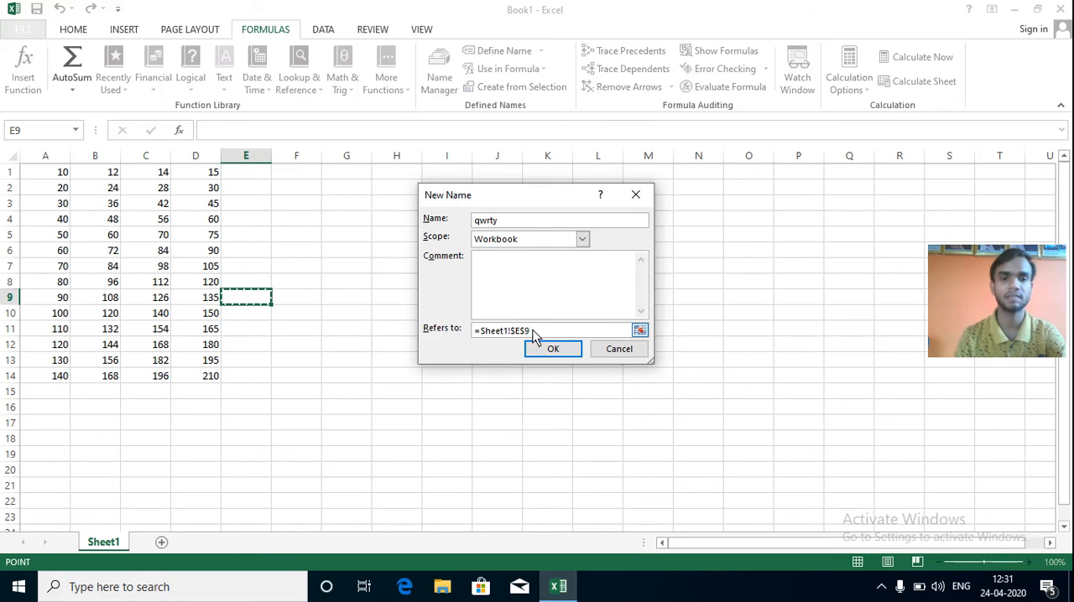
key("BackSpace")
key("BackSpace")
key("BackSpace")
key("BackSpace")
key("BackSpace")
key("BackSpace")
key("BackSpace")
key("BackSpace")
key("BackSpace")
key("BackSpace")
key("BackSpace")
key("BackSpace")
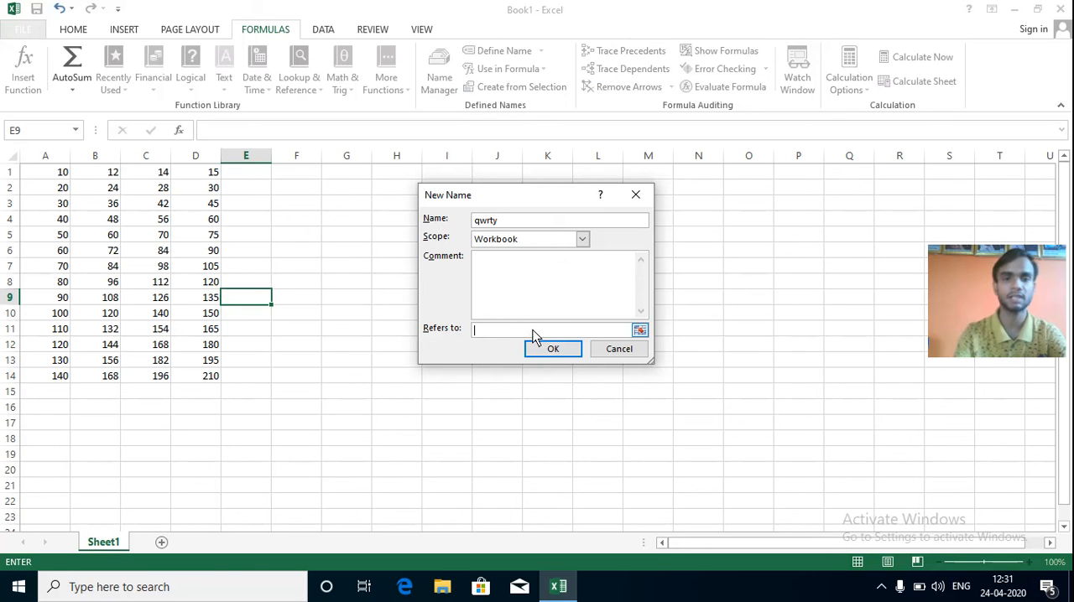
left_click(53, 164)
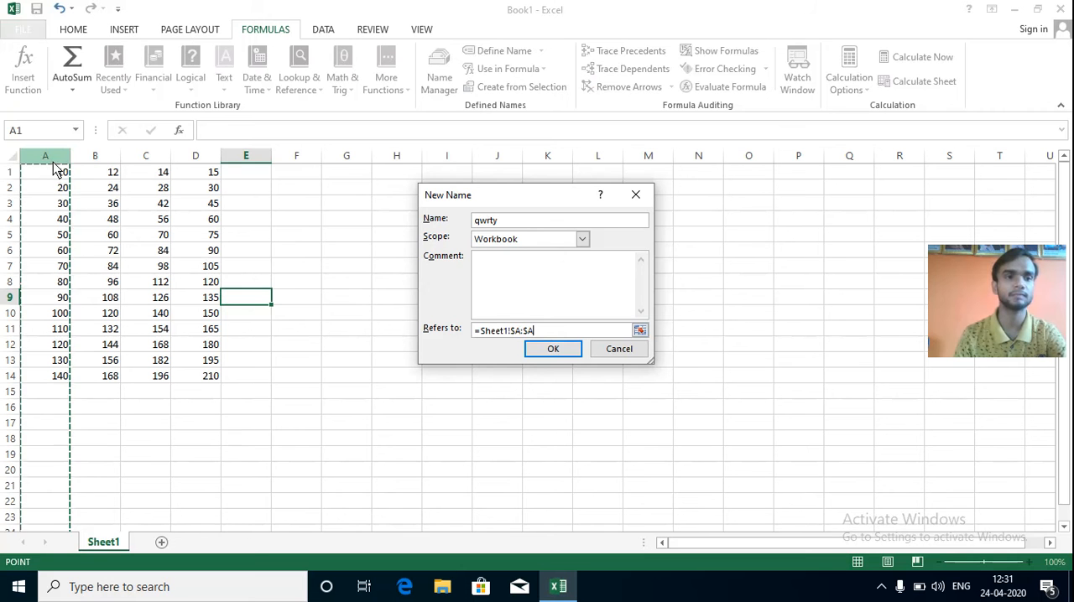
left_click(557, 351)
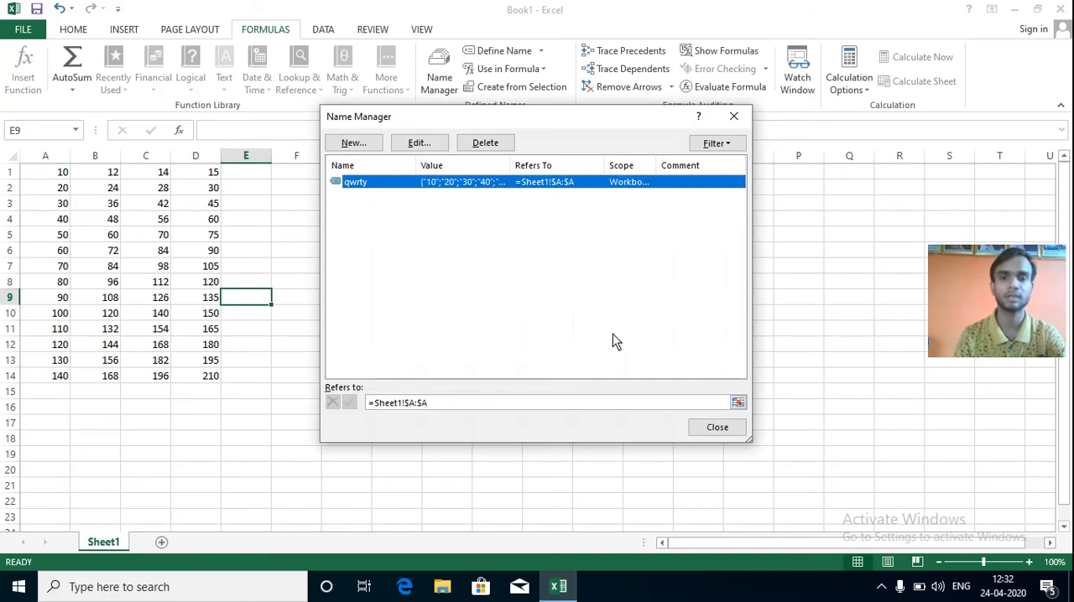
left_click(713, 429)
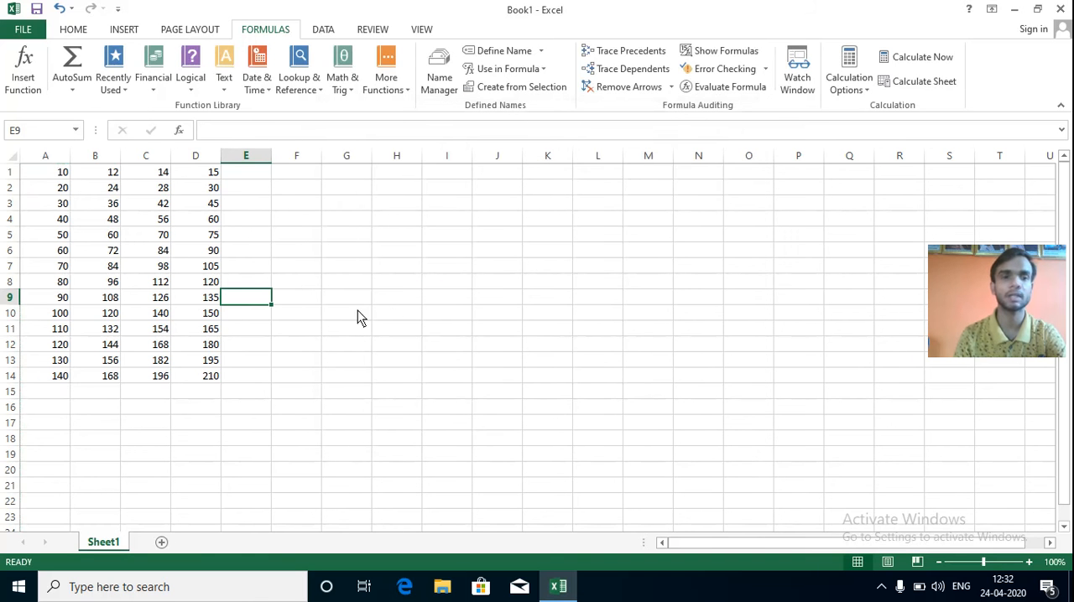
Define a second workbook-scope name, asdf, that refers to the whole of column B (=Sheet1!$B:$B), using Name Manager.
left_click(441, 97)
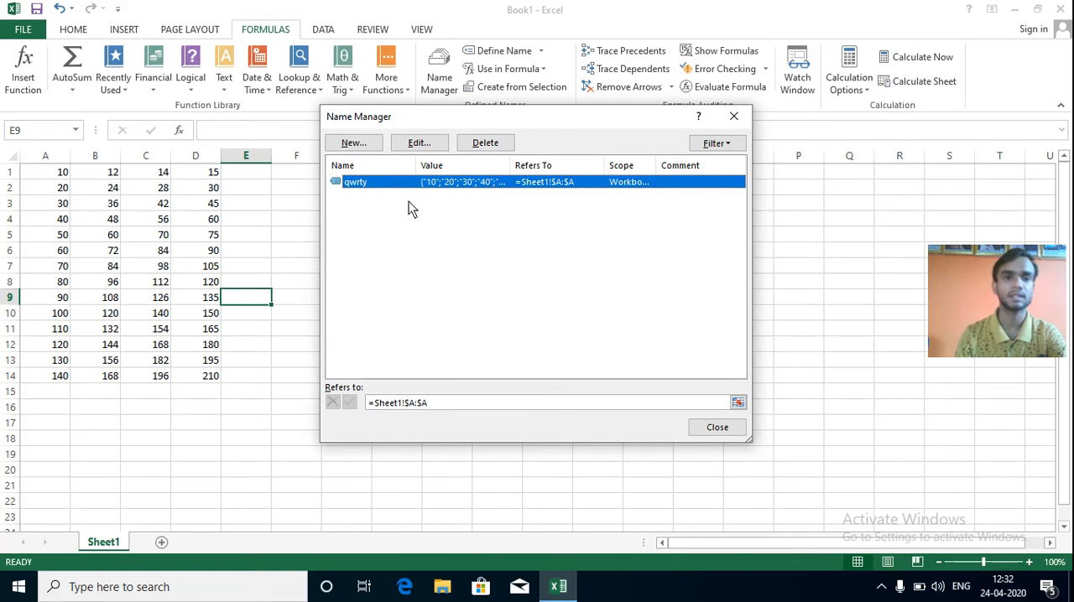
left_click(359, 144)
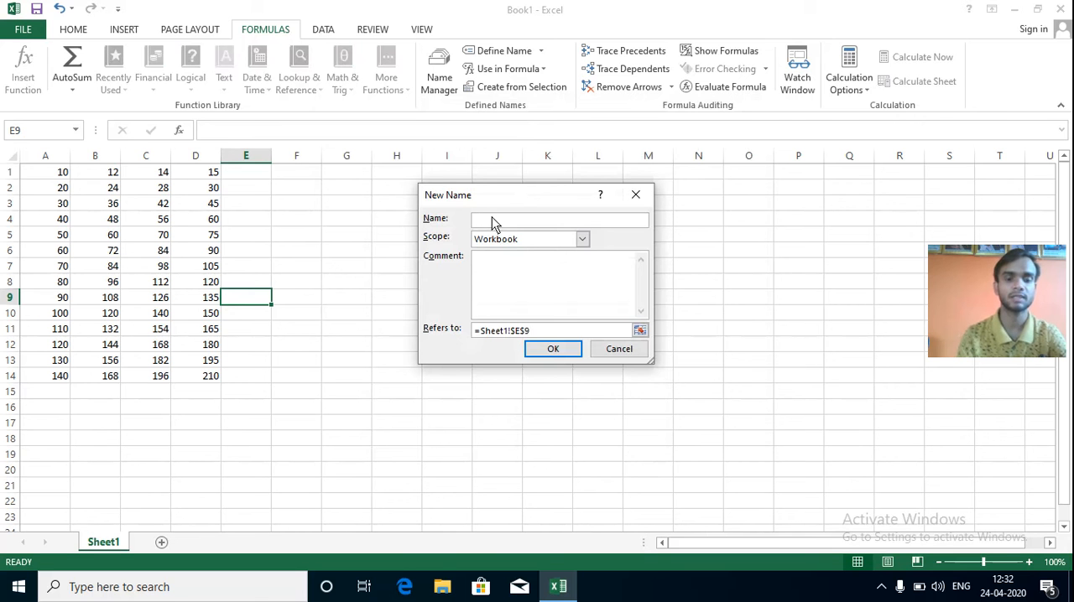
type("asd")
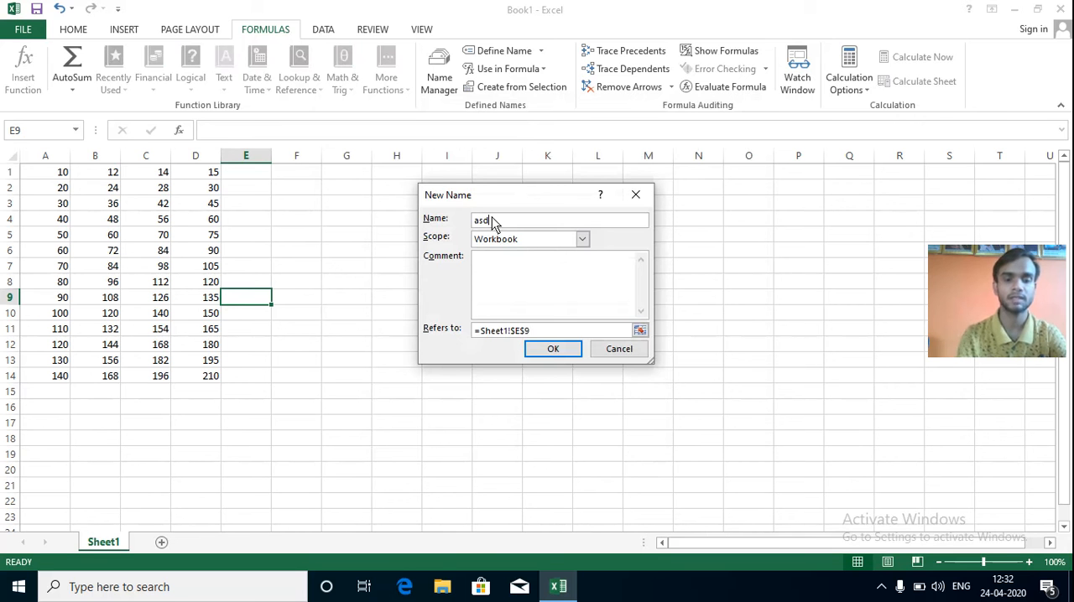
type("f")
left_click(532, 331)
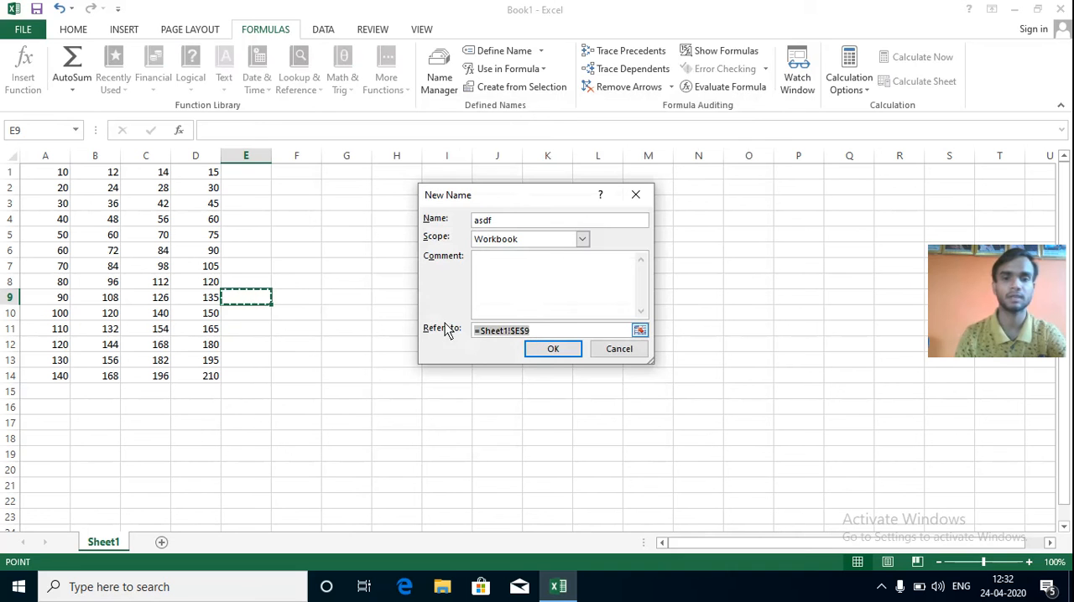
left_click(114, 165)
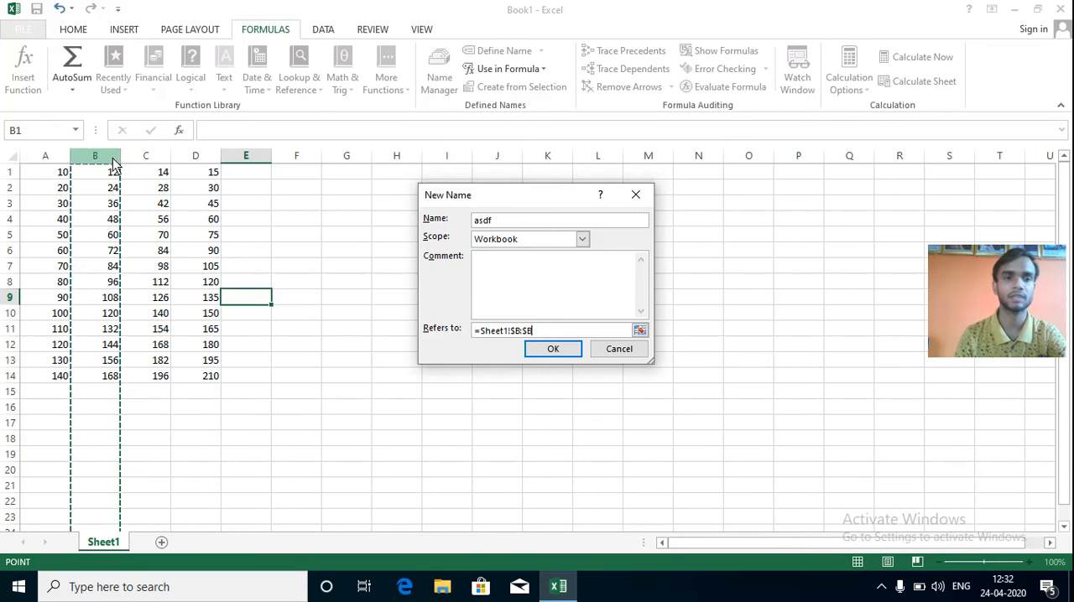
left_click(549, 353)
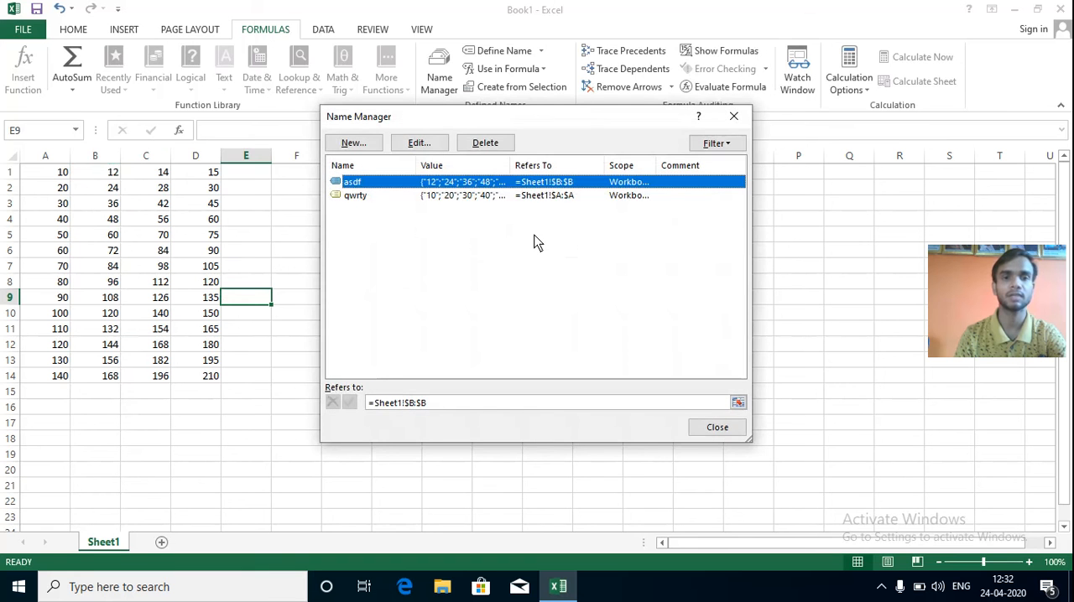
Close Name Manager and define a workbook-scope name zxcv that refers to the whole of column C, using Define Name.
left_click(711, 430)
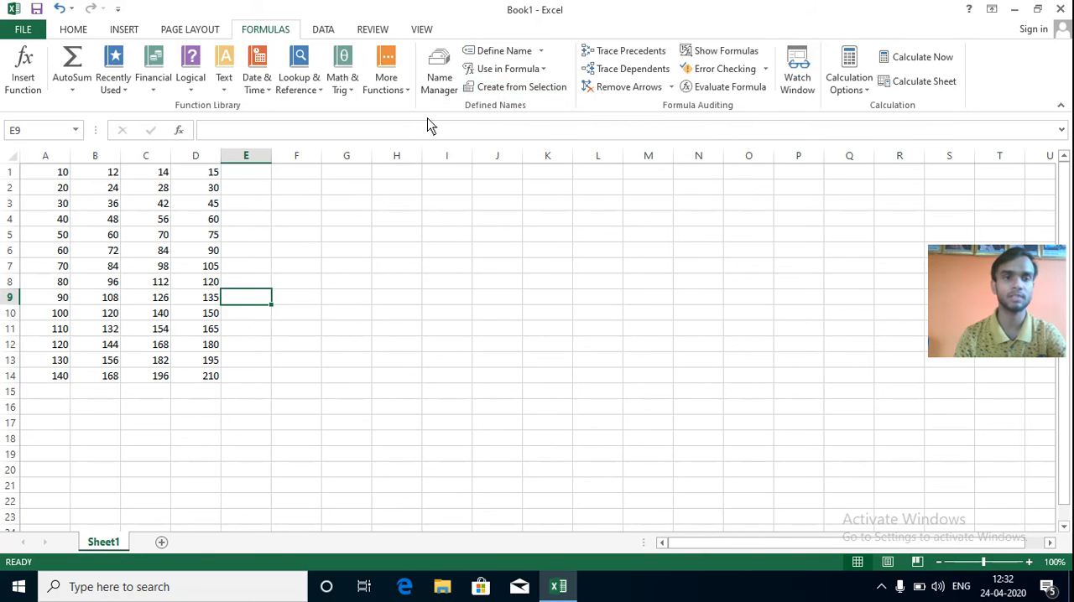
left_click(542, 54)
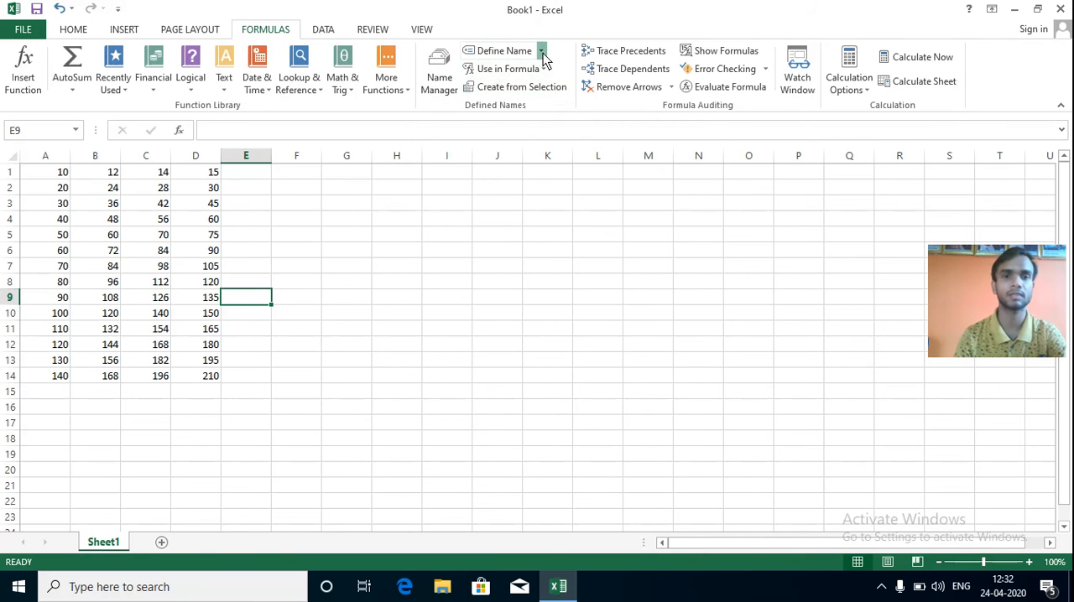
left_click(535, 72)
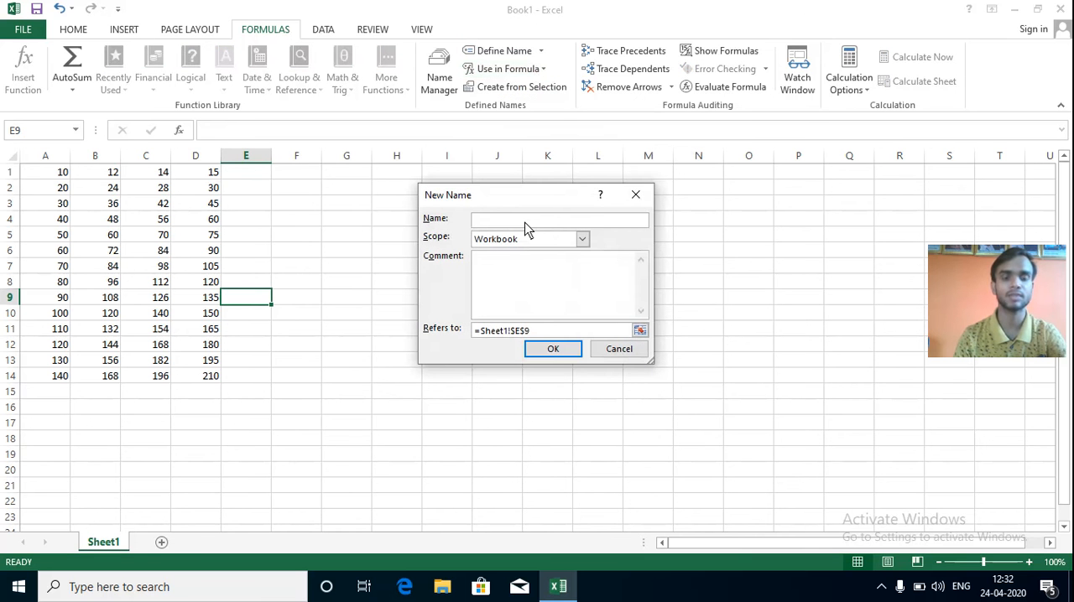
type("zxcv")
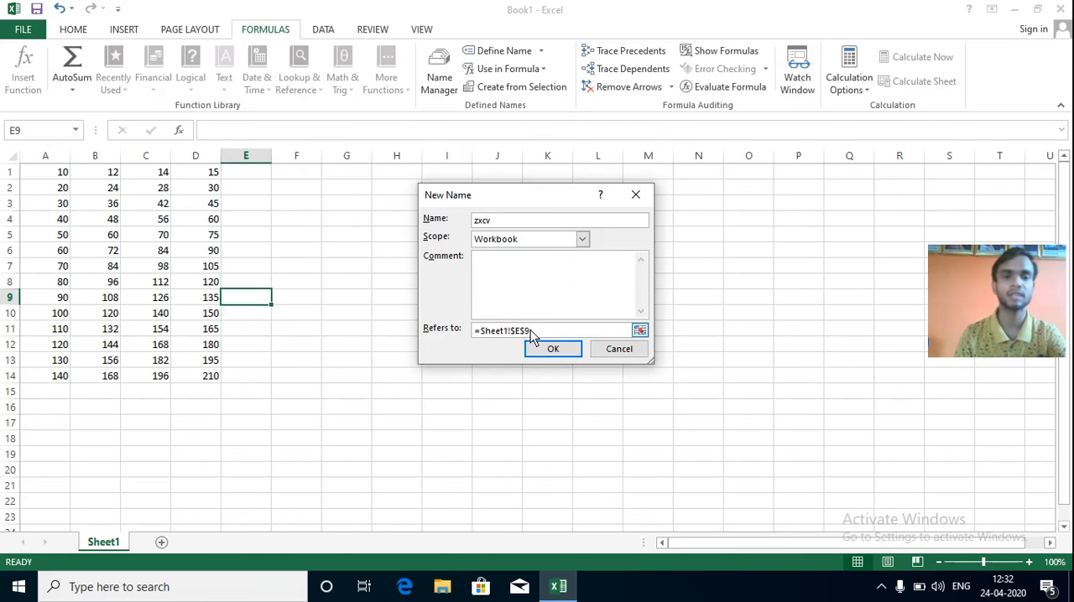
left_click_drag(530, 330, 458, 335)
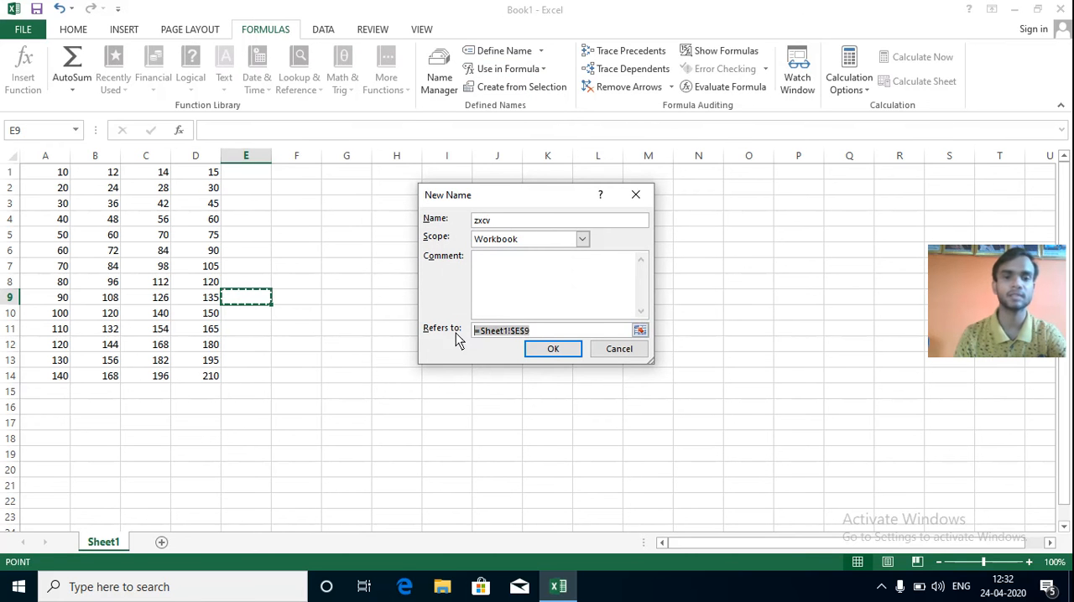
left_click(166, 161)
left_click(551, 351)
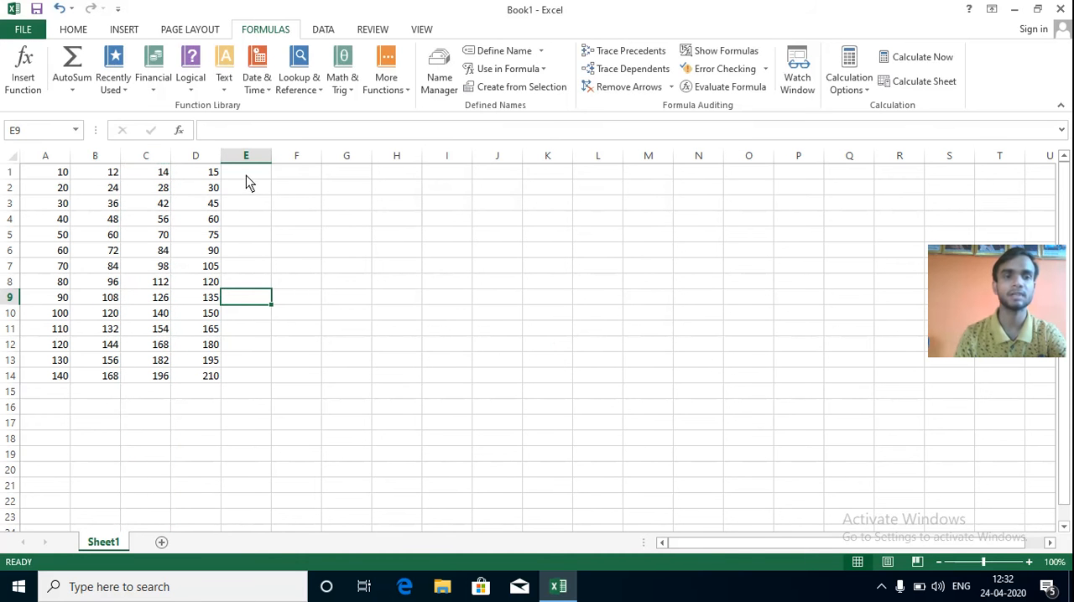
Define a workbook-scope name mnbv that refers to the whole of column D (=Sheet1!$D:$D), using Define Name.
left_click(542, 53)
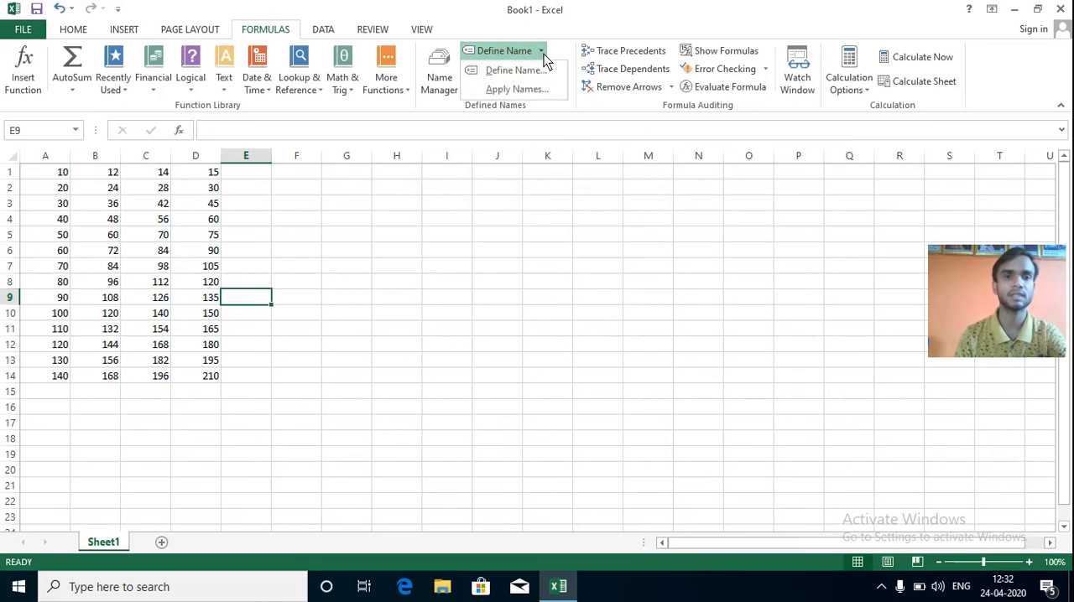
left_click(515, 71)
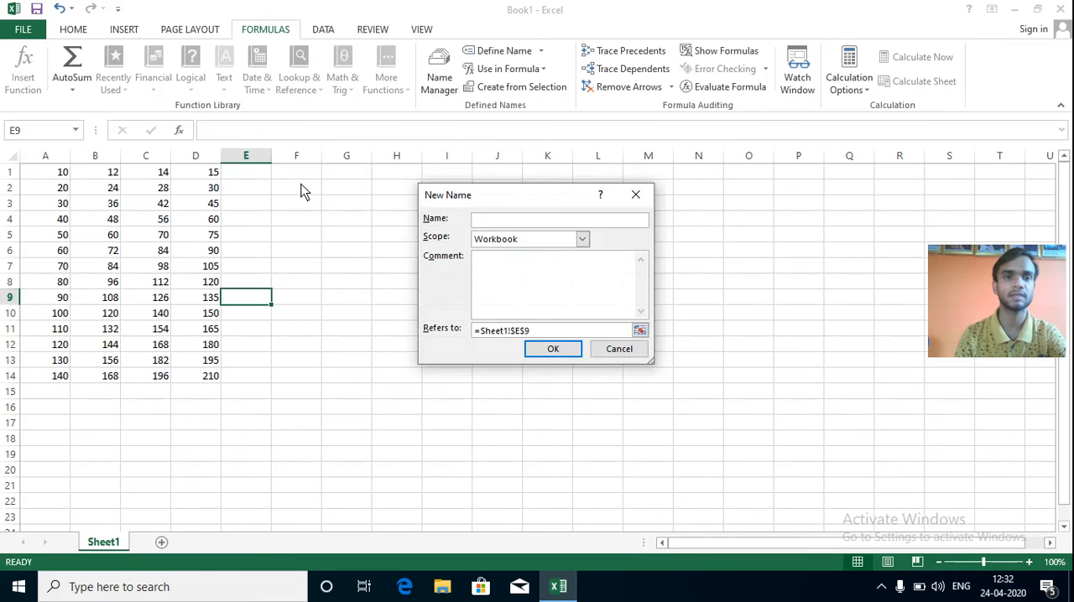
left_click_drag(536, 334, 427, 336)
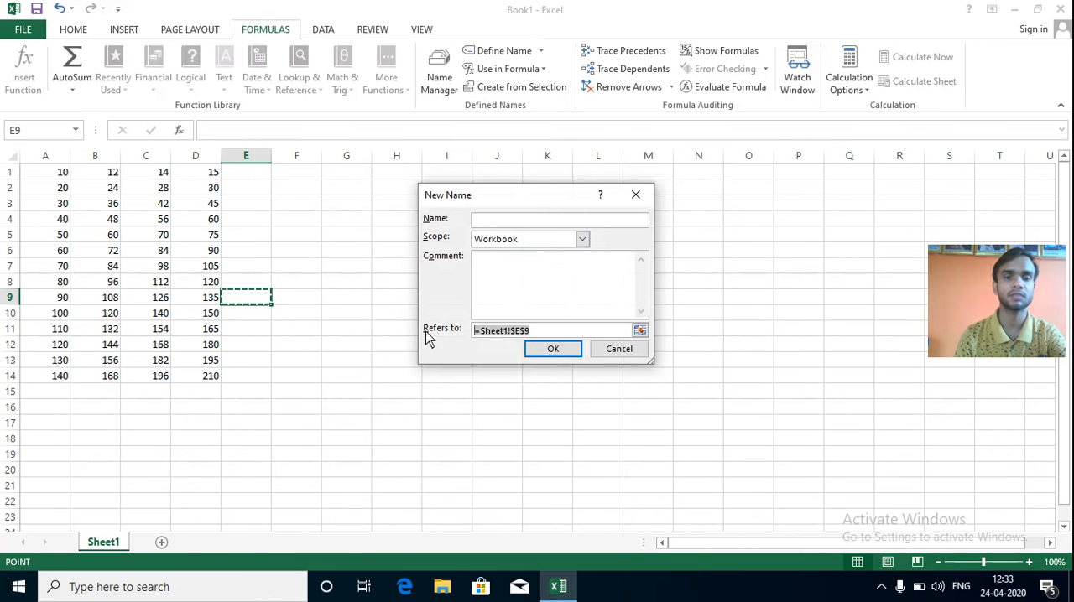
left_click(212, 159)
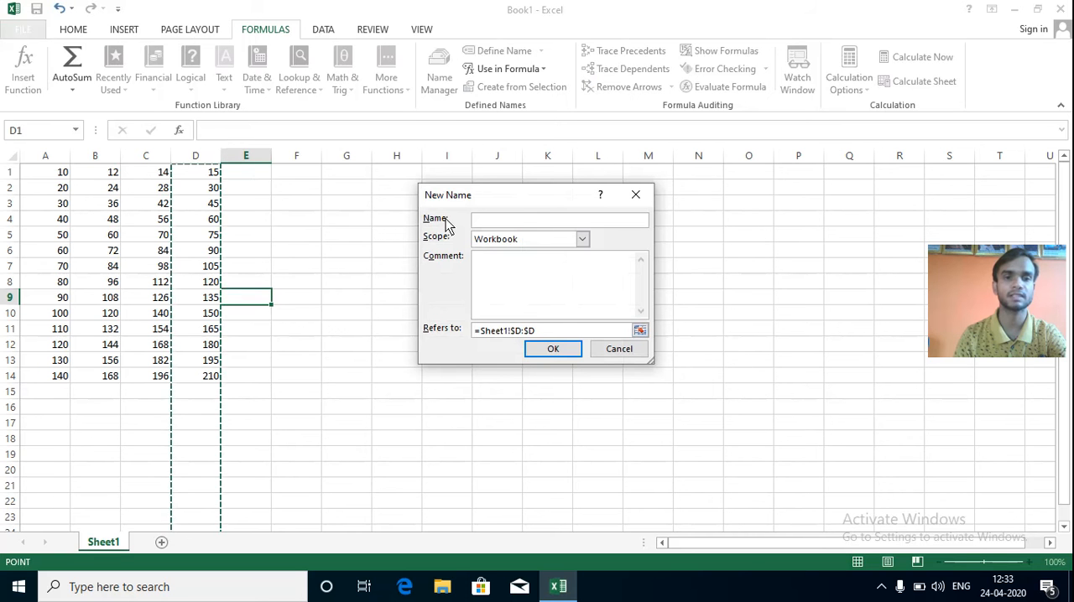
left_click(492, 220)
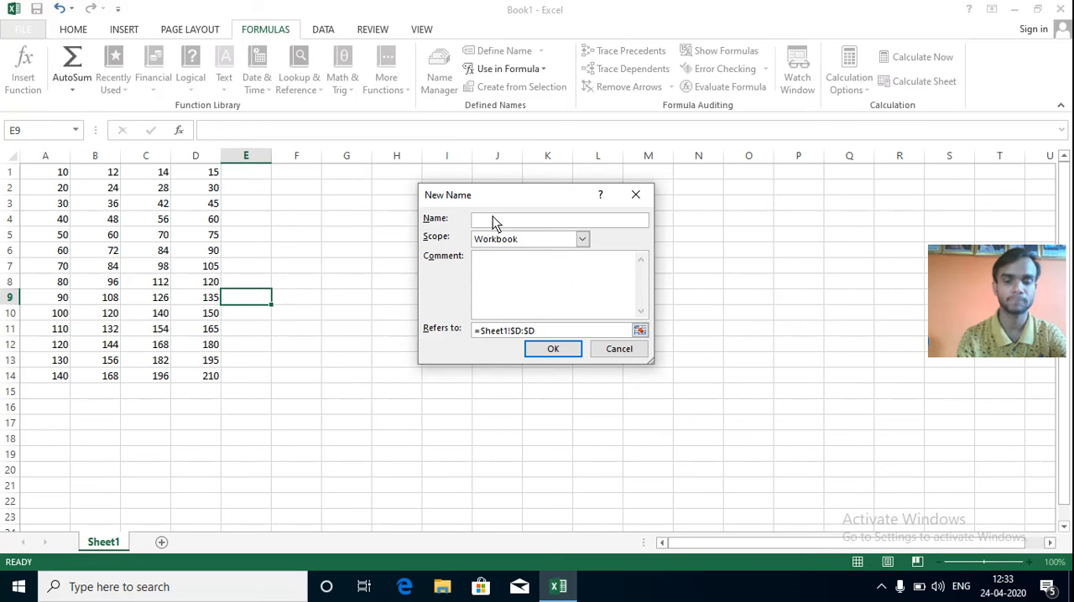
type("mnbv")
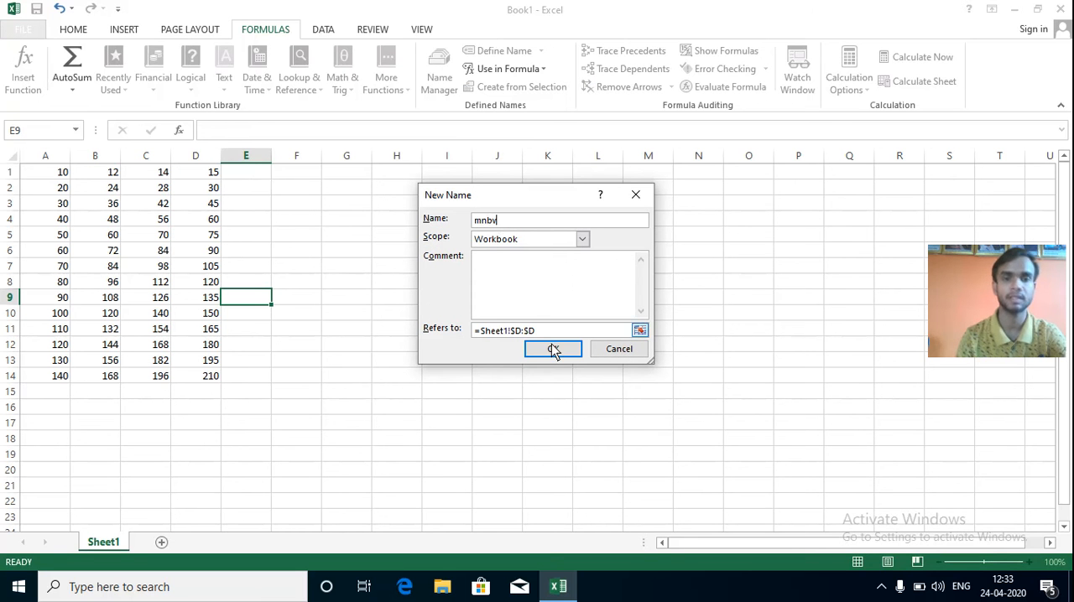
left_click(552, 353)
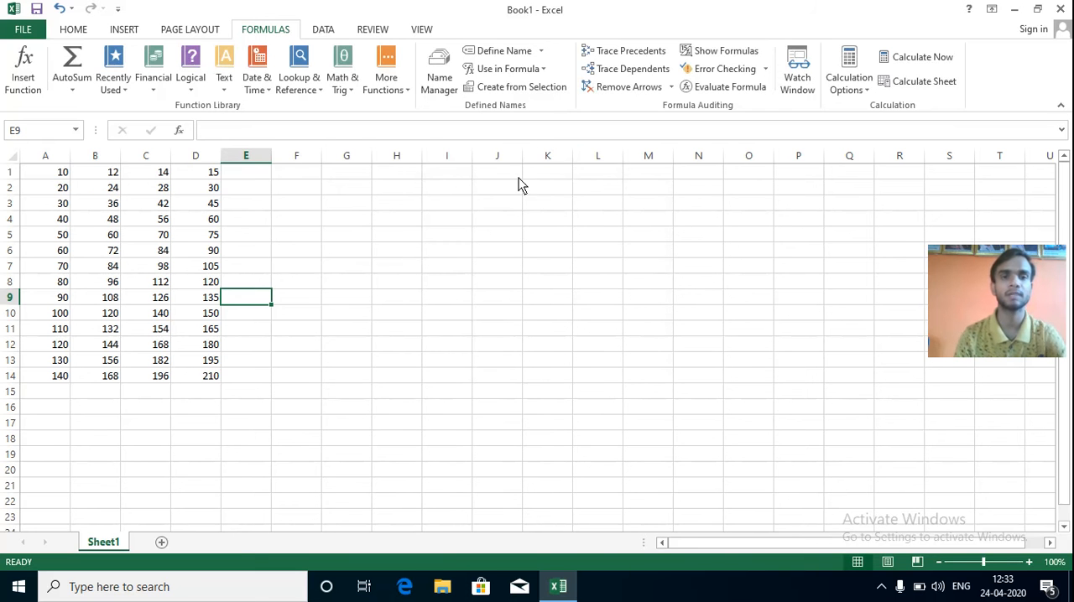
Review the defined names and their references in Name Manager, and look at the Define Name options.
left_click(441, 84)
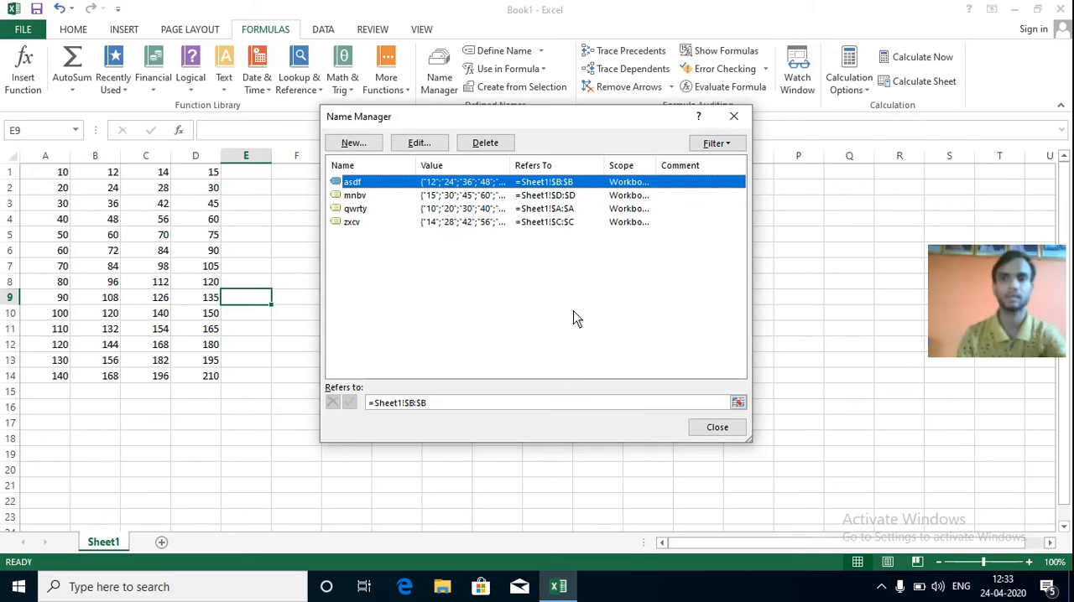
left_click(718, 429)
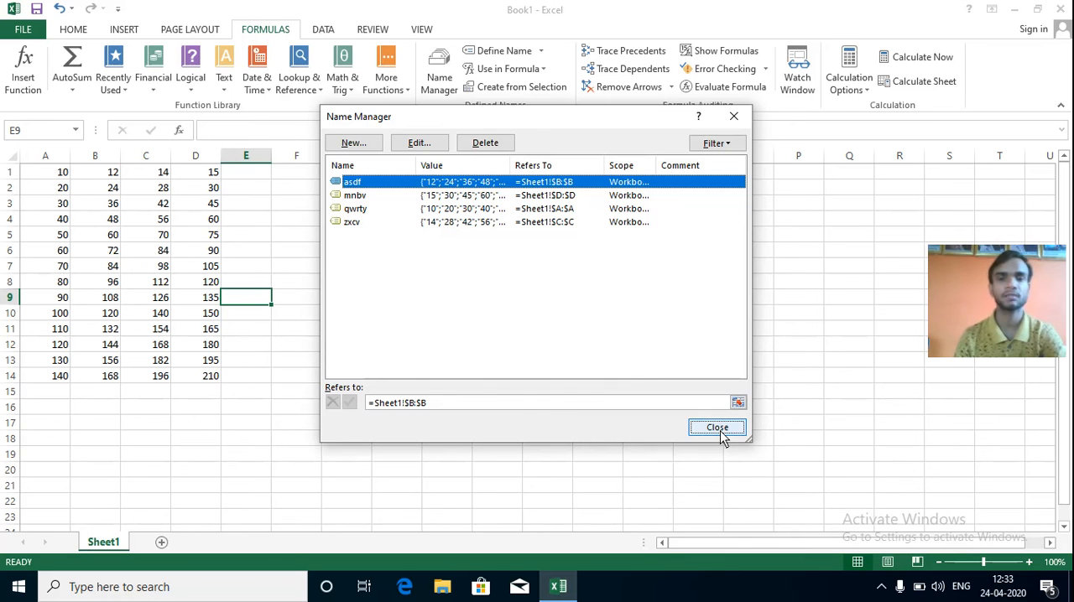
left_click(541, 52)
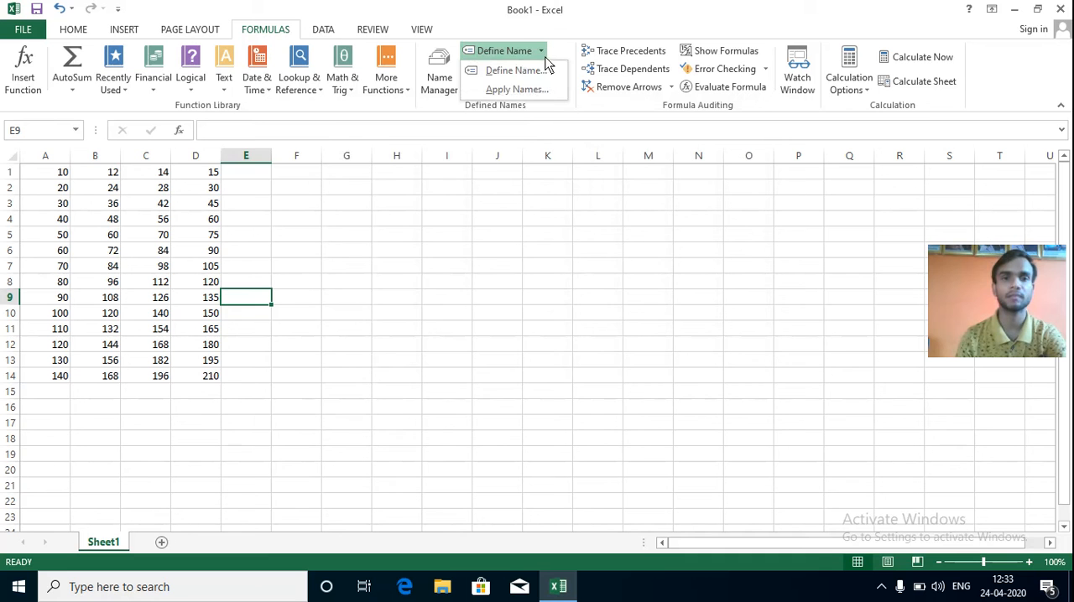
left_click(539, 127)
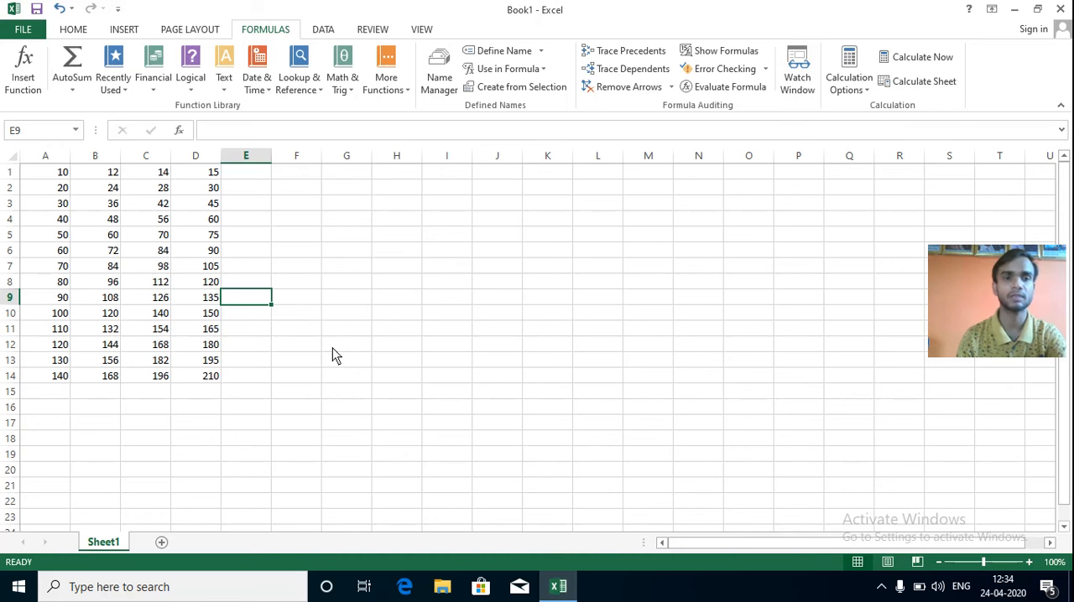
Start a SUM formula in F13 with the defined names zxcv and mnbv as its first two arguments, inserted through Use in Formula.
left_click(305, 370)
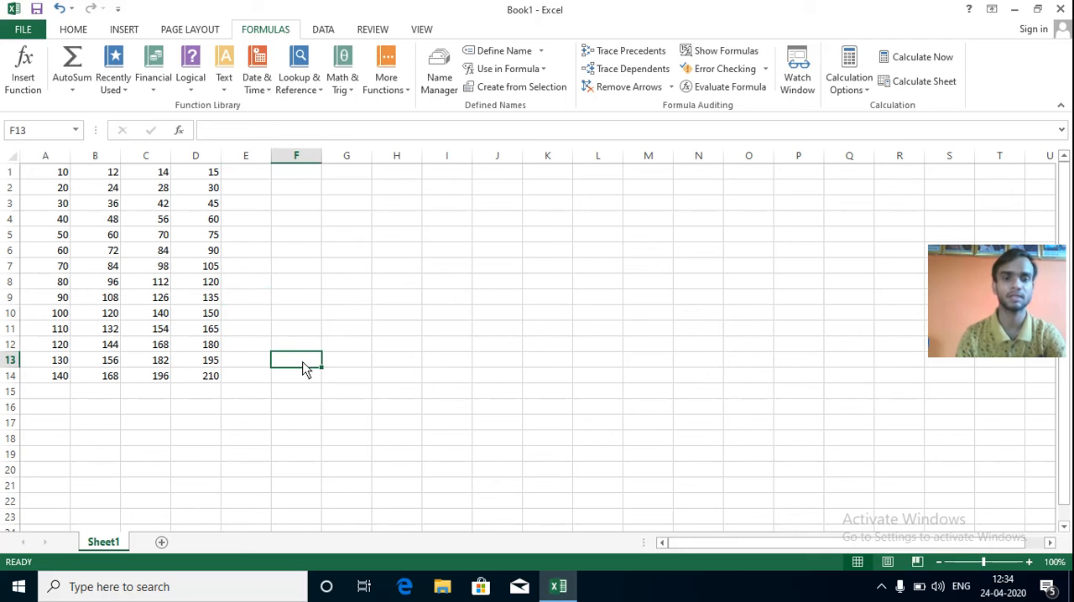
type("=")
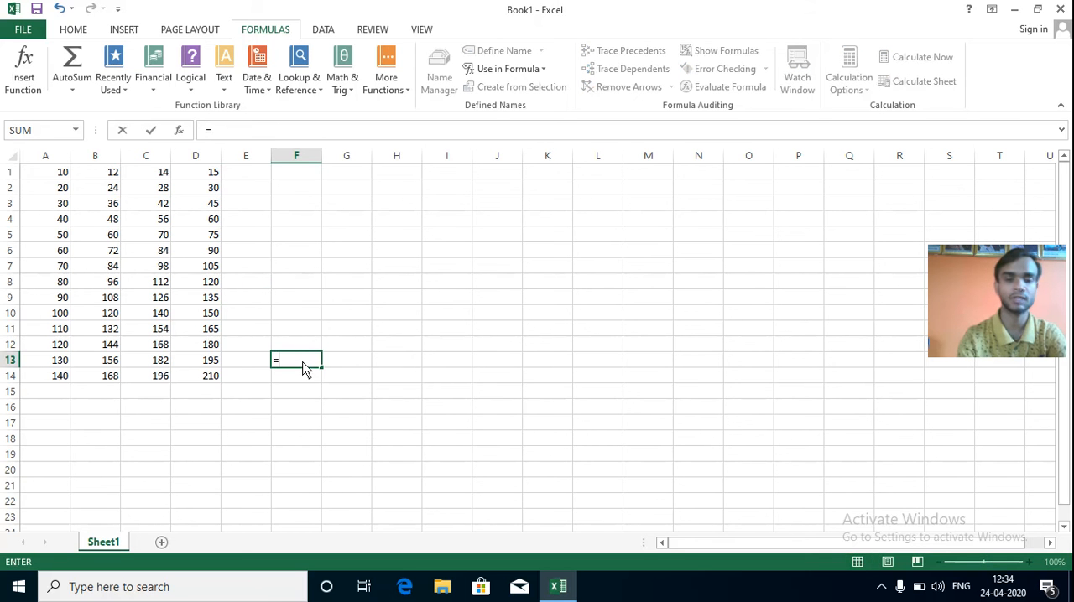
type("sum")
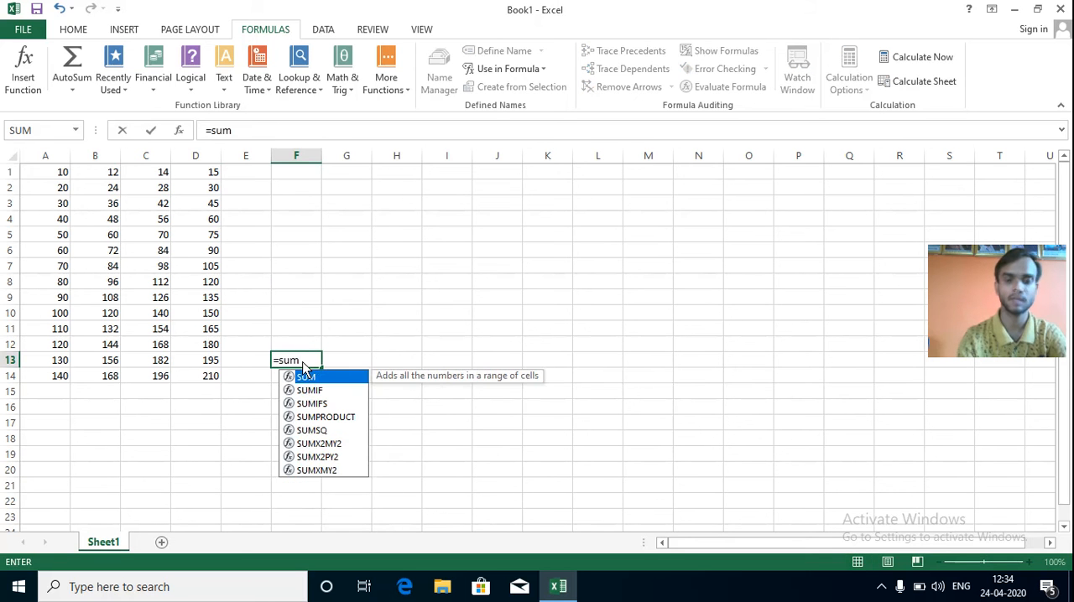
type("(")
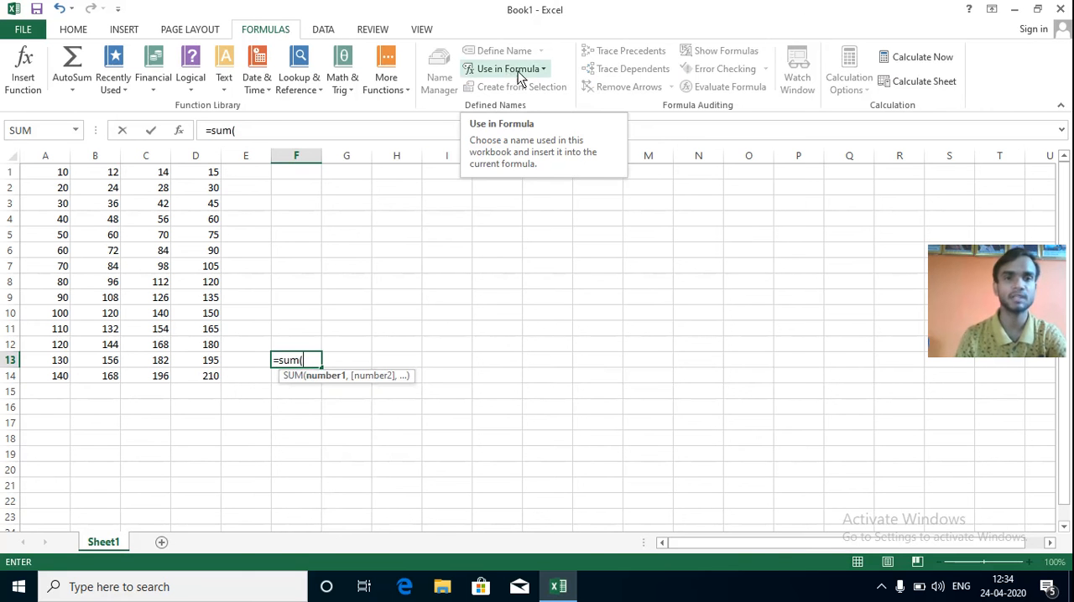
left_click(543, 70)
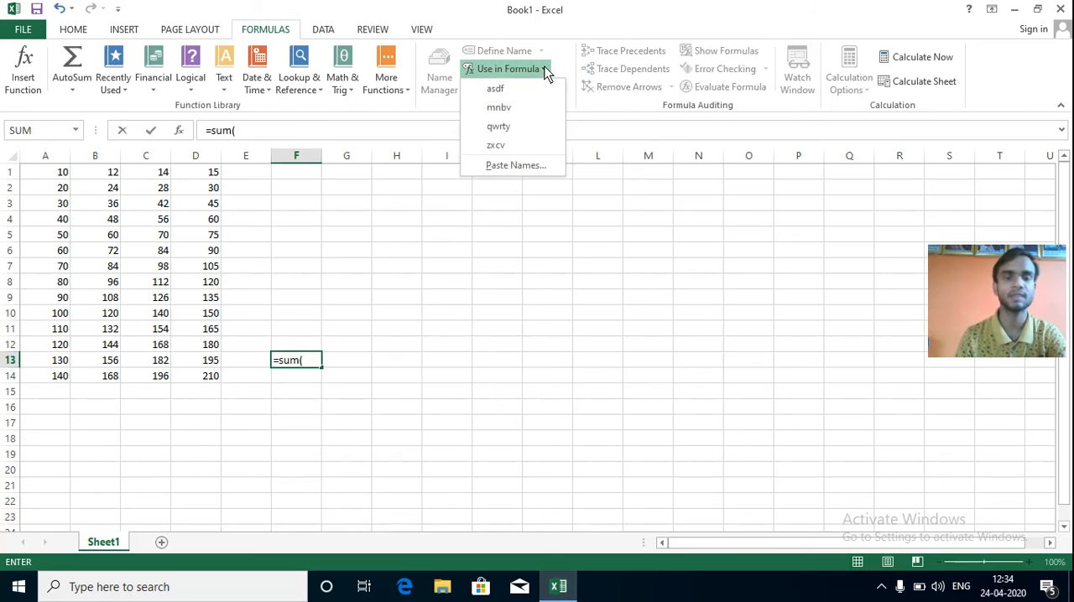
left_click(516, 144)
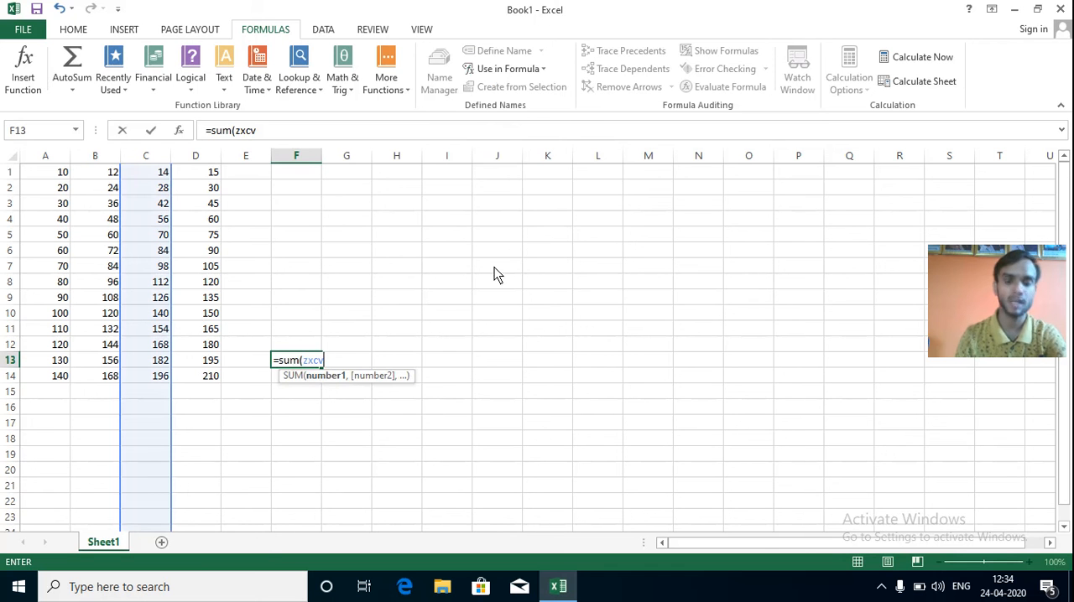
type(",")
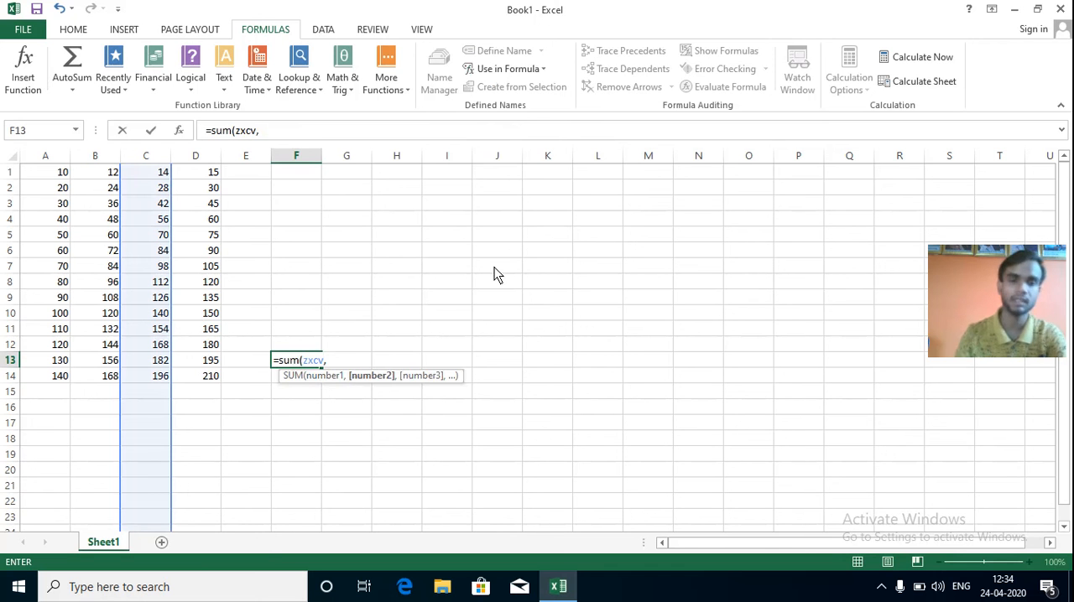
left_click(541, 70)
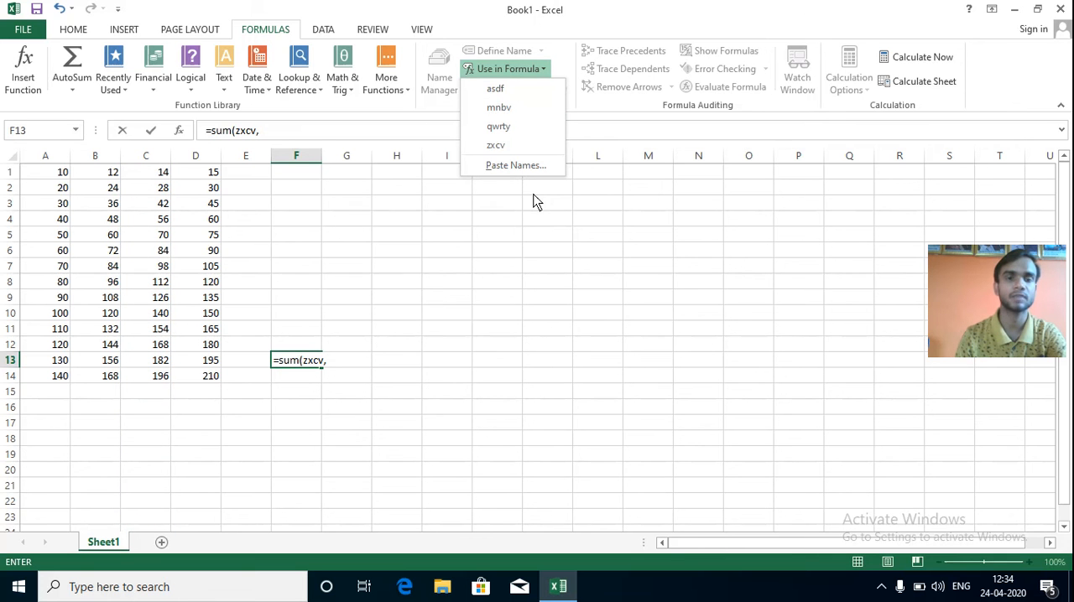
left_click(498, 107)
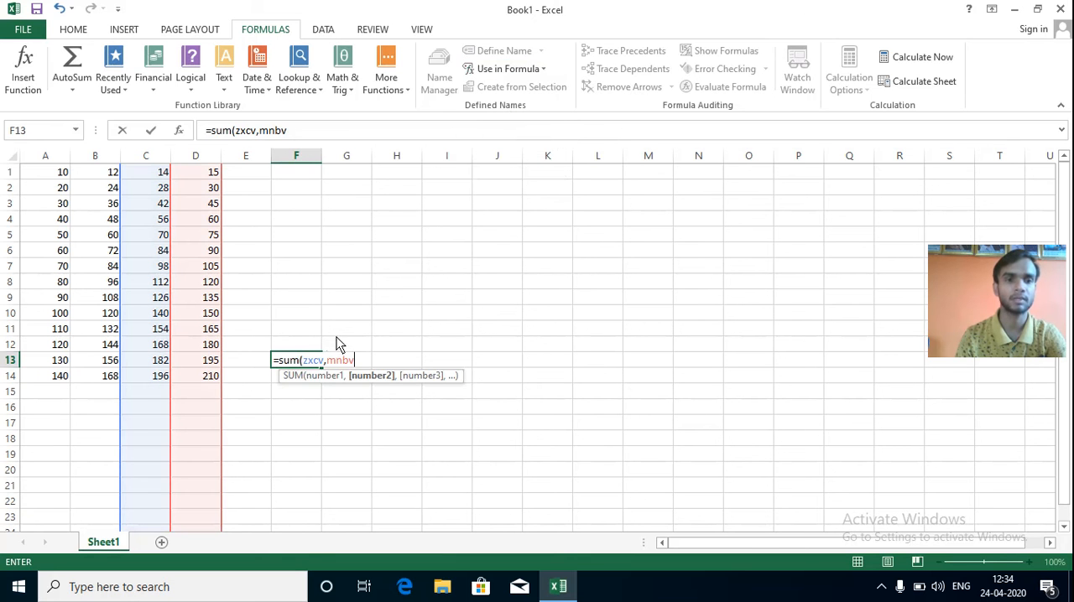
Add the defined names asdf and qwrty as further arguments and complete the formula in F13 as =sum(zxcv,mnbv,asdf,qwrty).
type(",")
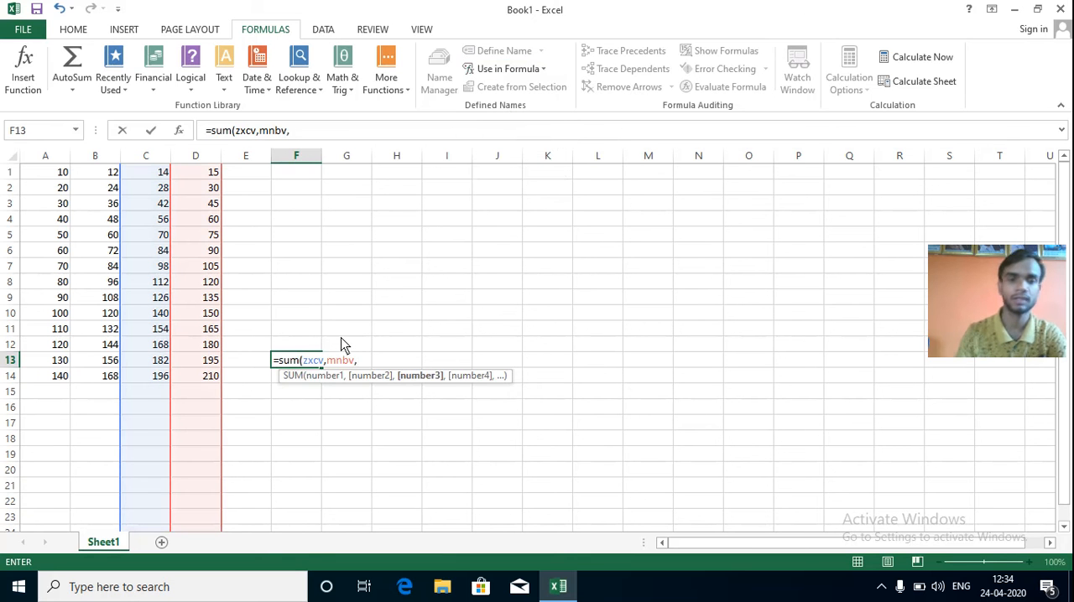
left_click(545, 71)
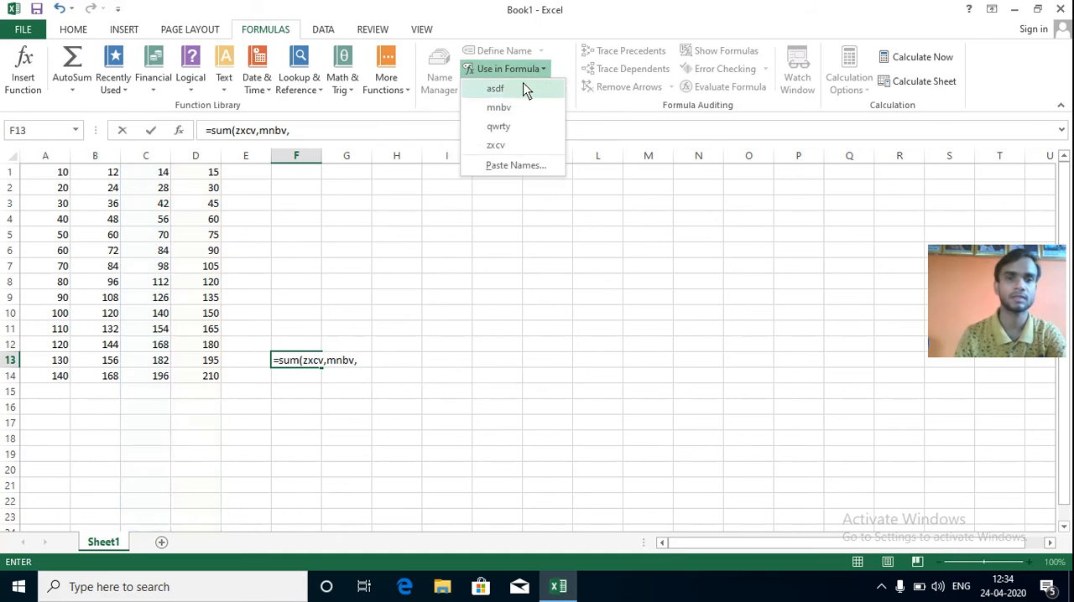
left_click(527, 89)
type(",")
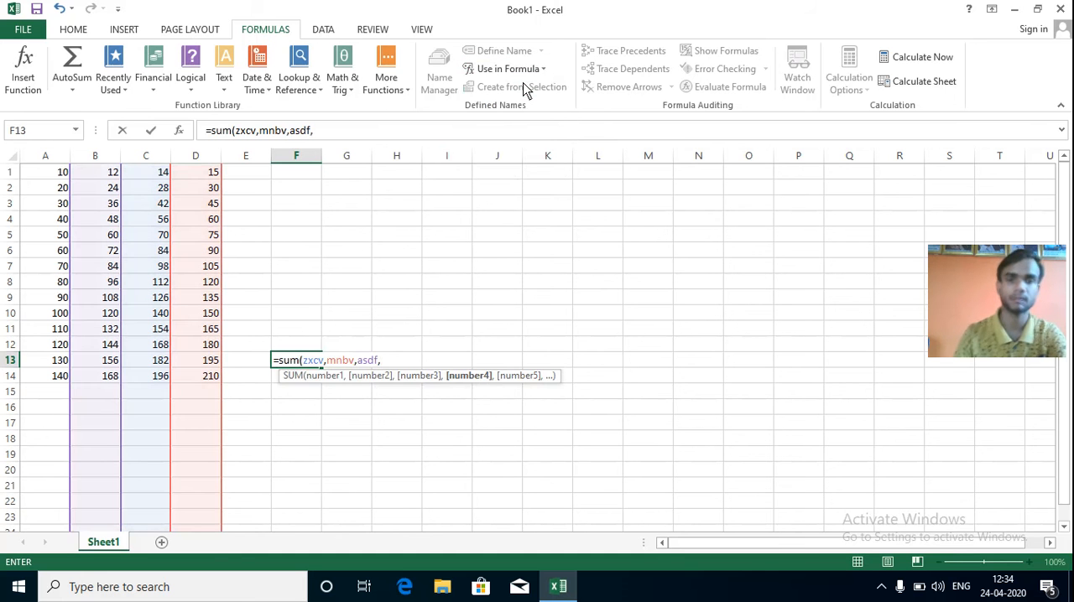
left_click(542, 71)
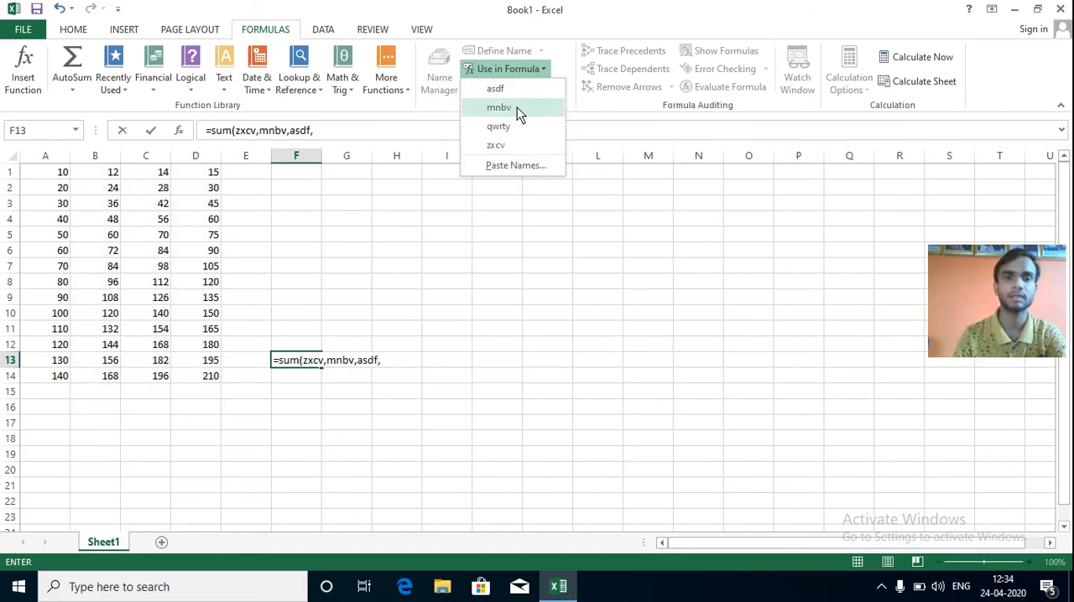
left_click(513, 126)
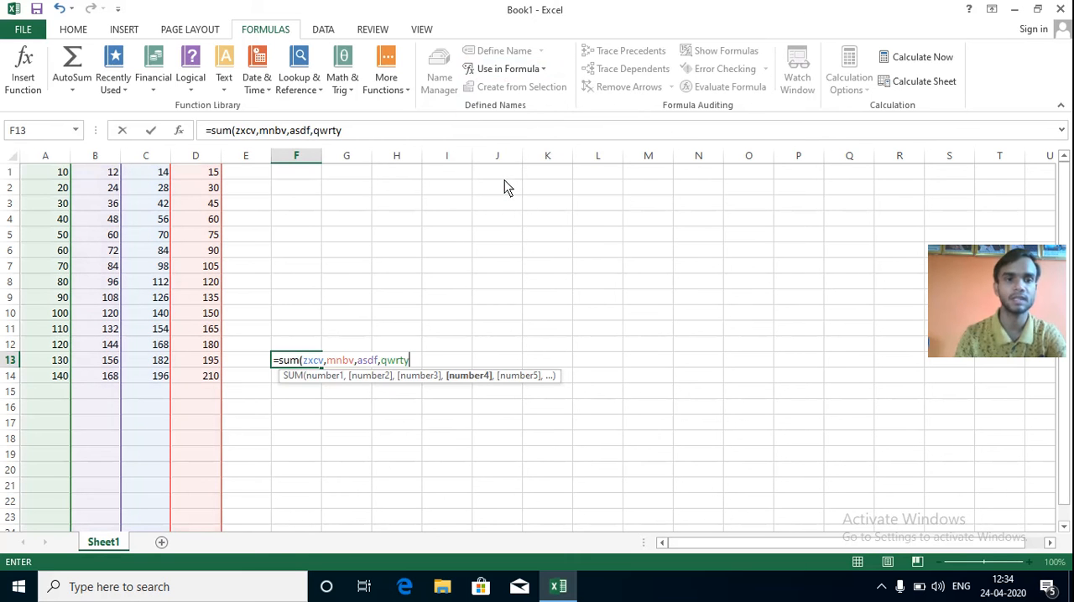
type(")")
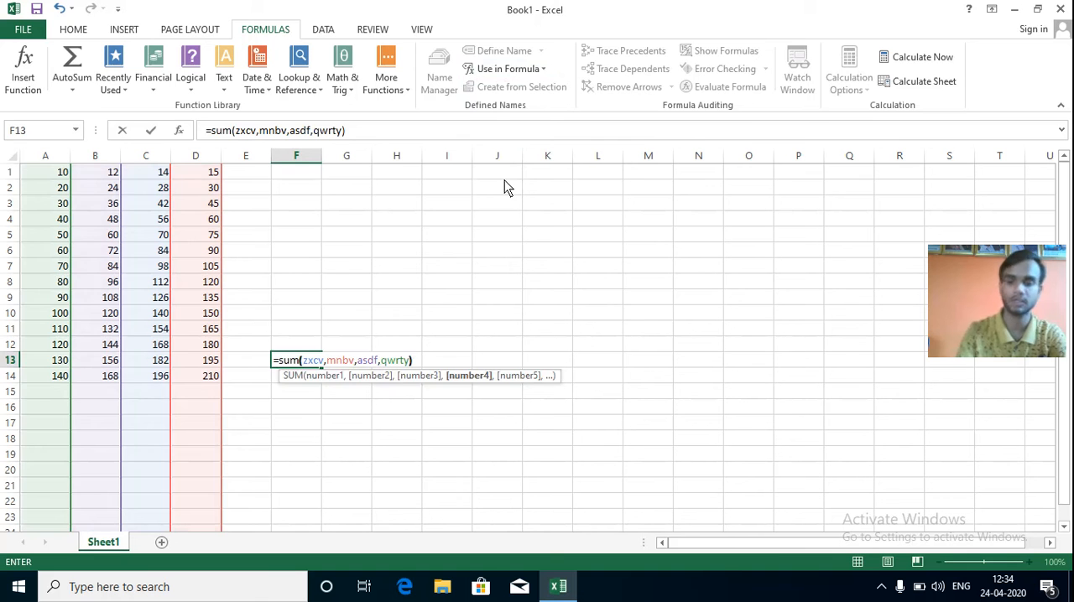
key("Return")
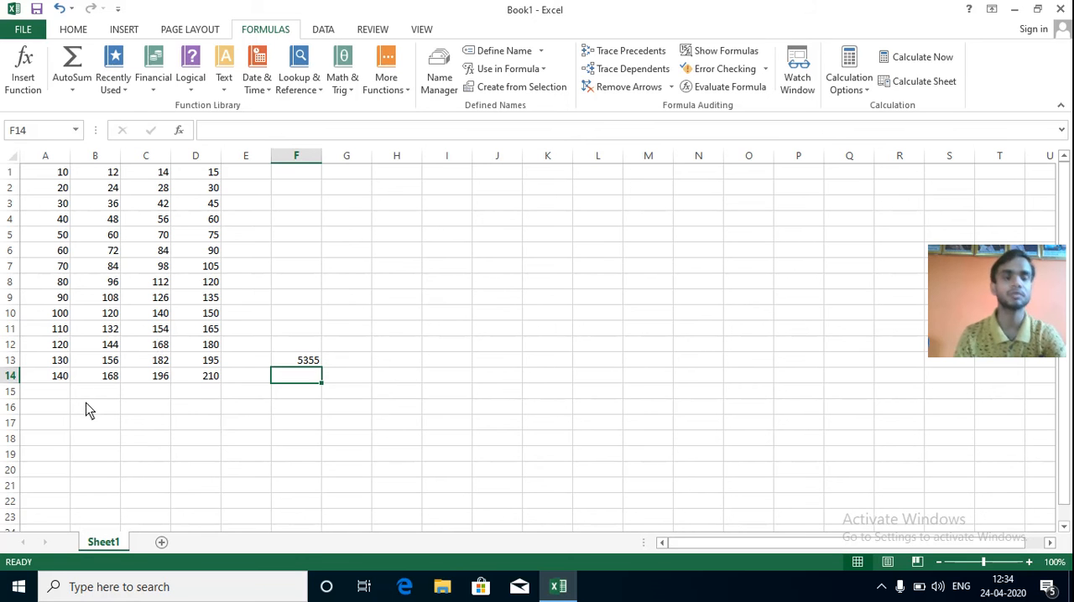
Add the value 20 in cell B16 and the value 30 in cell D15 below the existing data.
scroll(86, 403, "down", 1)
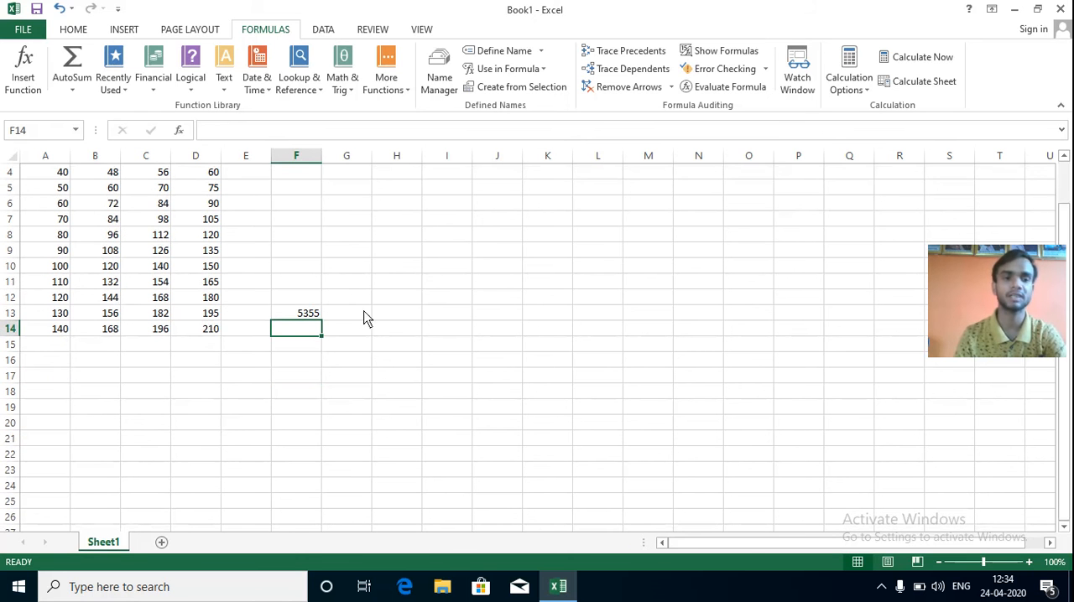
left_click(106, 365)
type("20")
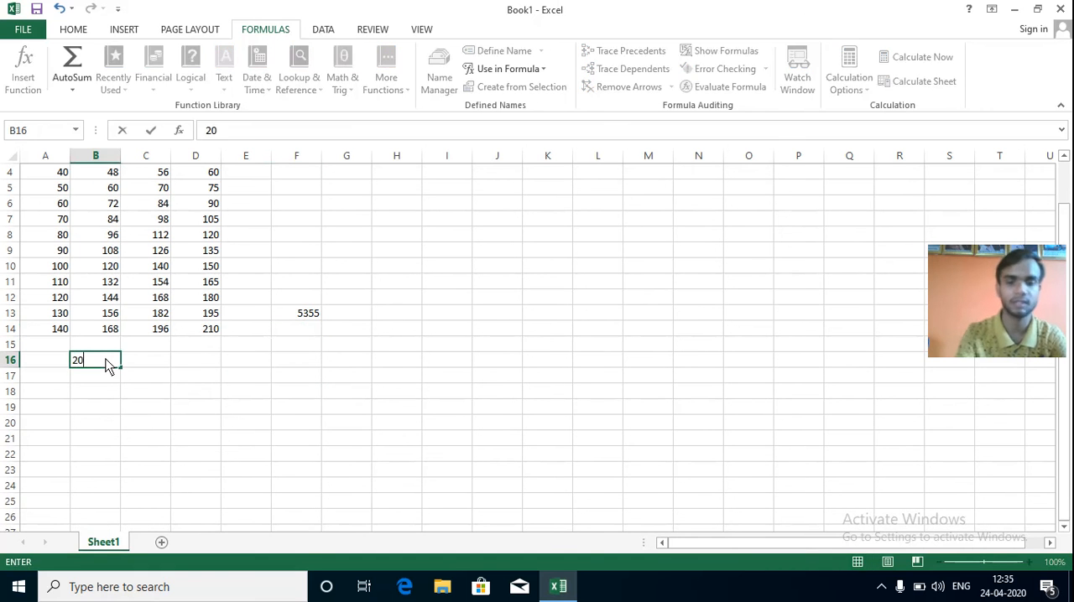
left_click(327, 347)
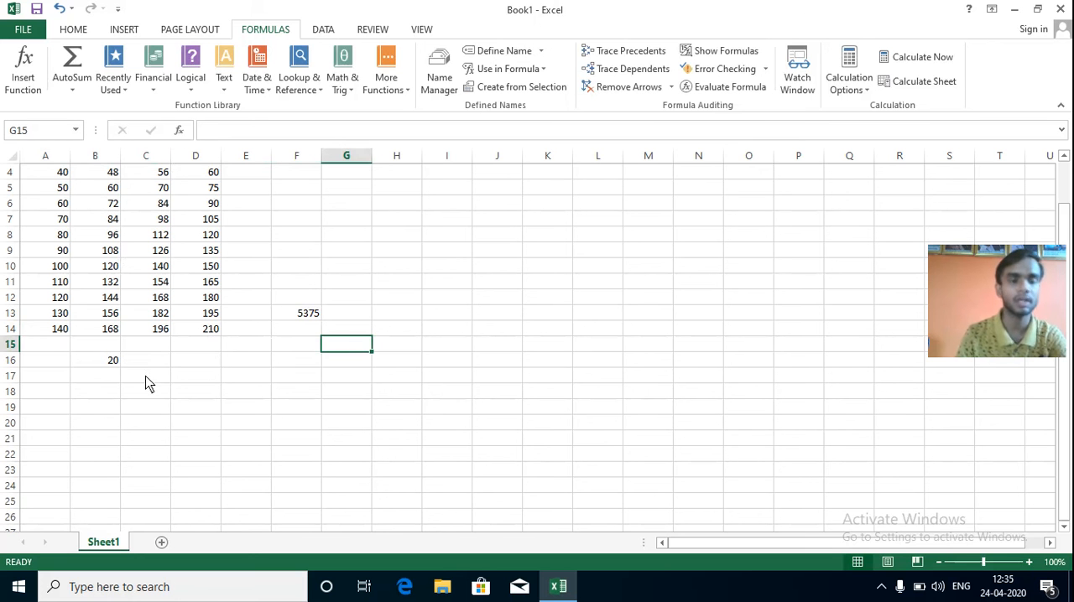
left_click(192, 347)
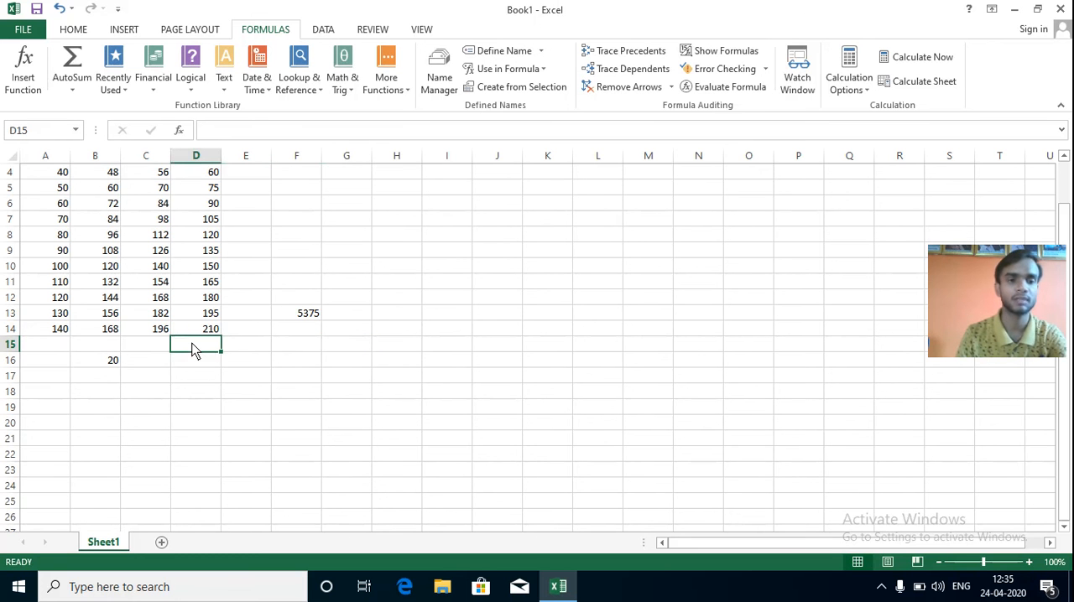
type("30")
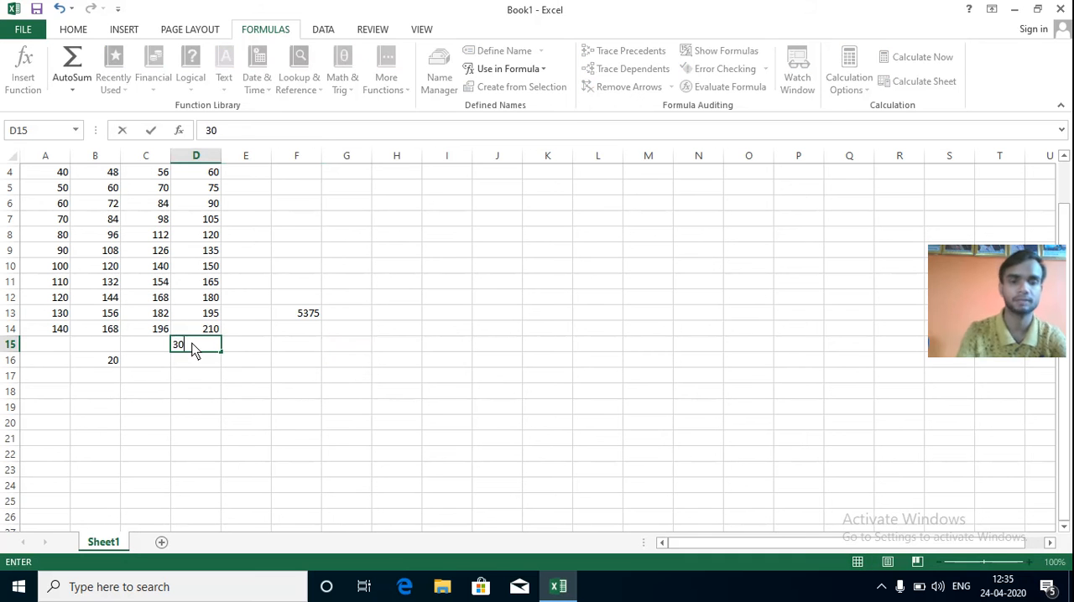
left_click(424, 333)
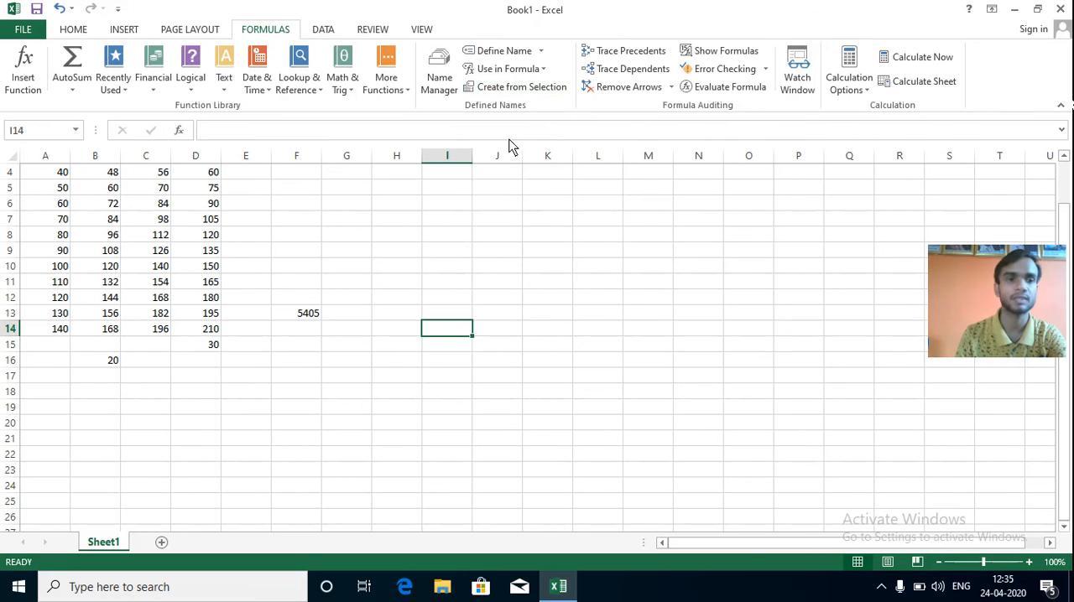
left_click(452, 155)
left_click(539, 92)
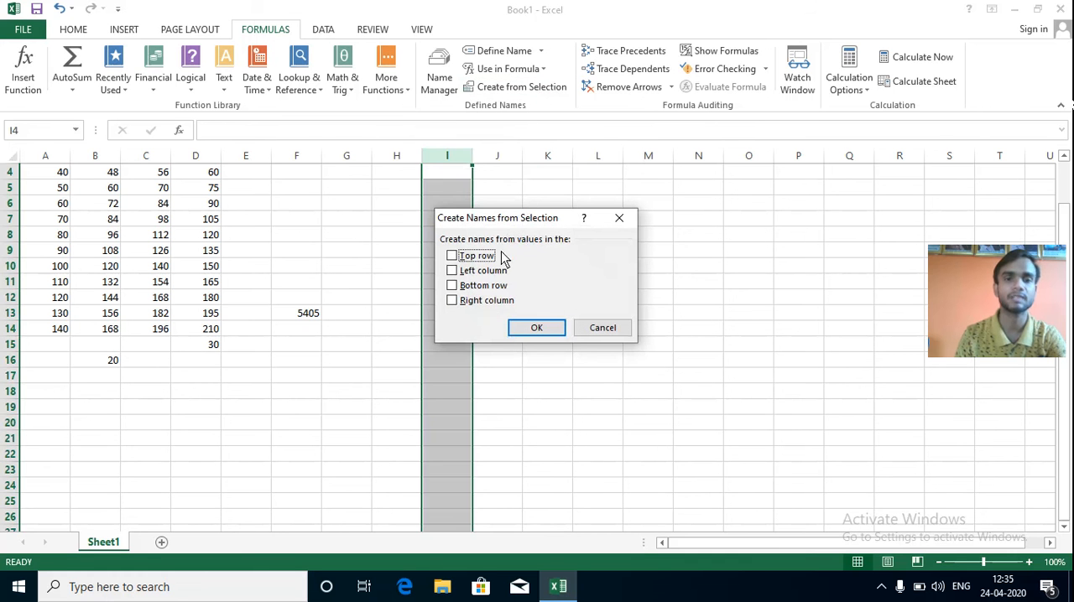
left_click(619, 218)
Create names from the top row values for column C and for column D using Create from Selection.
left_click(151, 156)
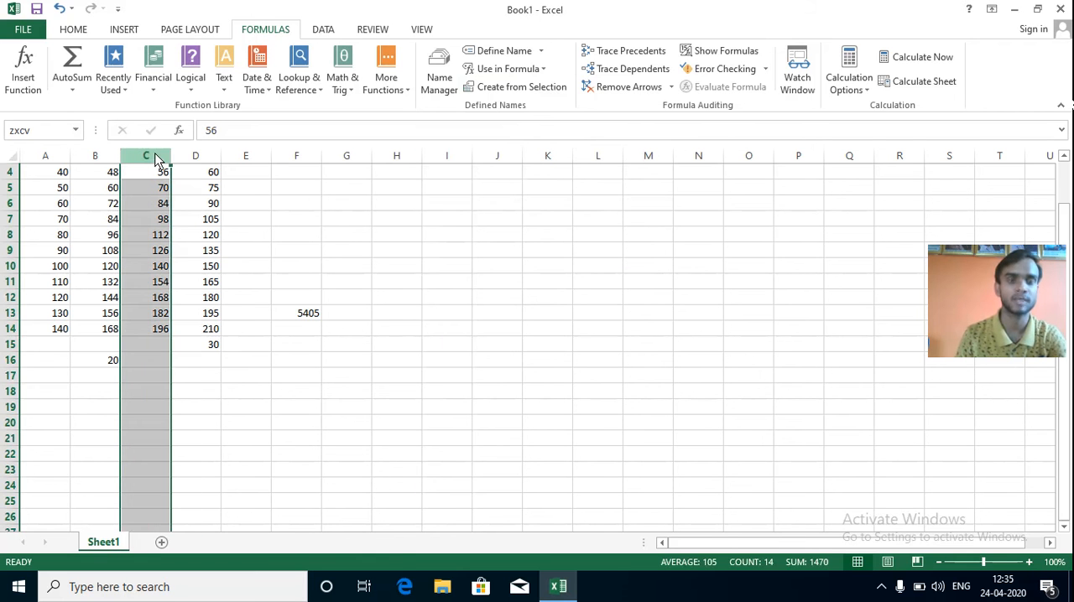
left_click(526, 88)
left_click(452, 256)
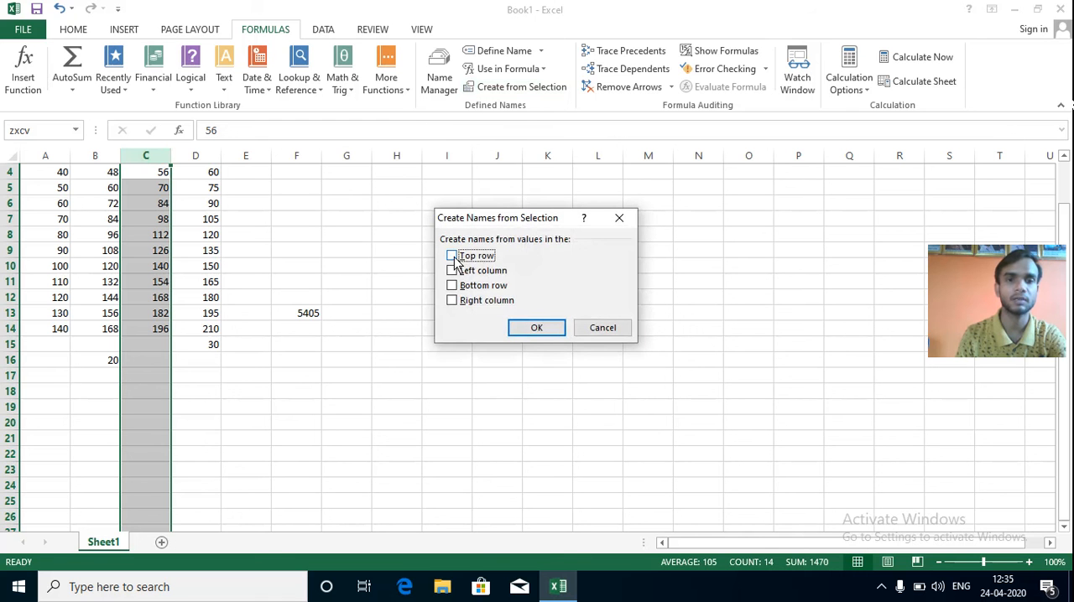
left_click(537, 329)
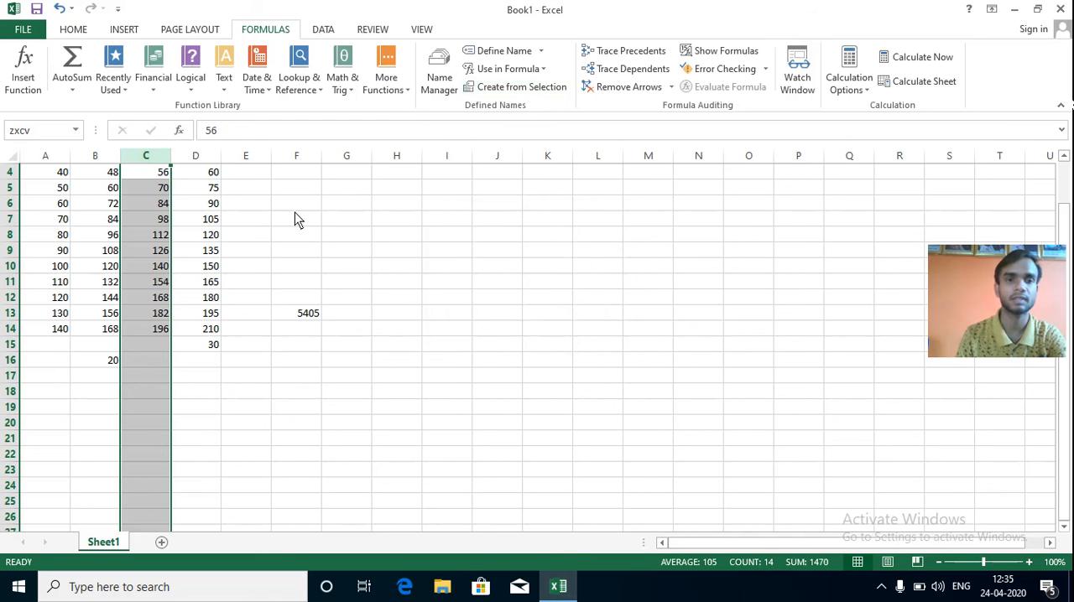
left_click(202, 159)
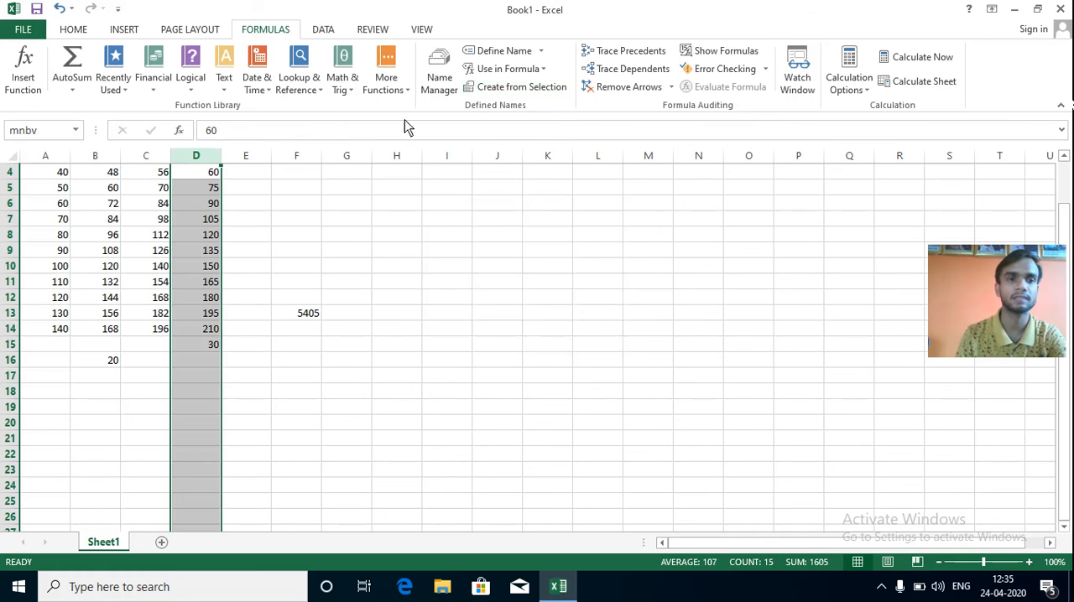
left_click(518, 87)
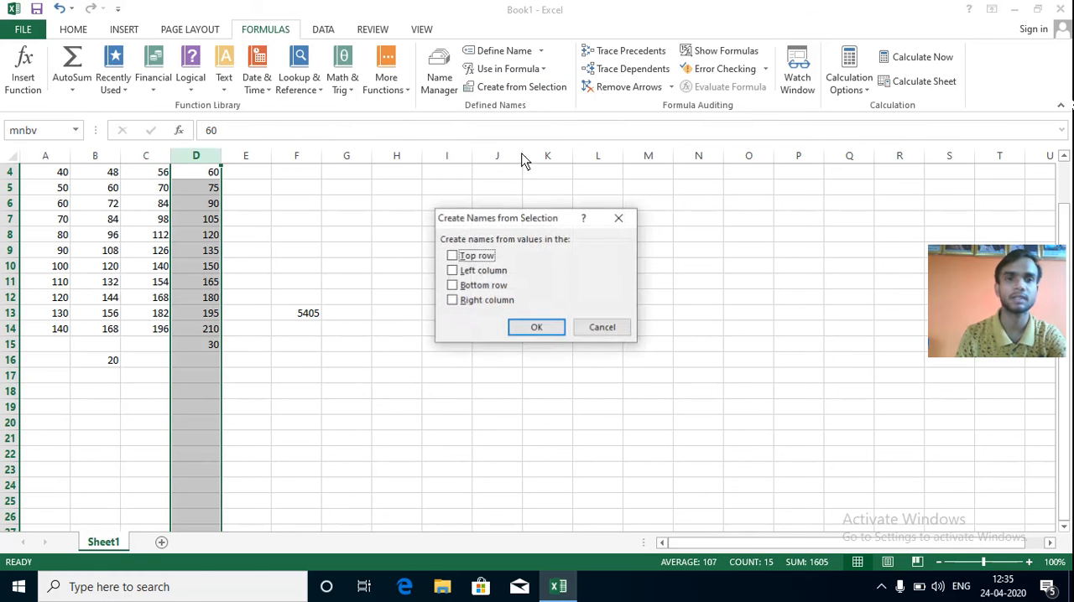
left_click(452, 256)
left_click(534, 328)
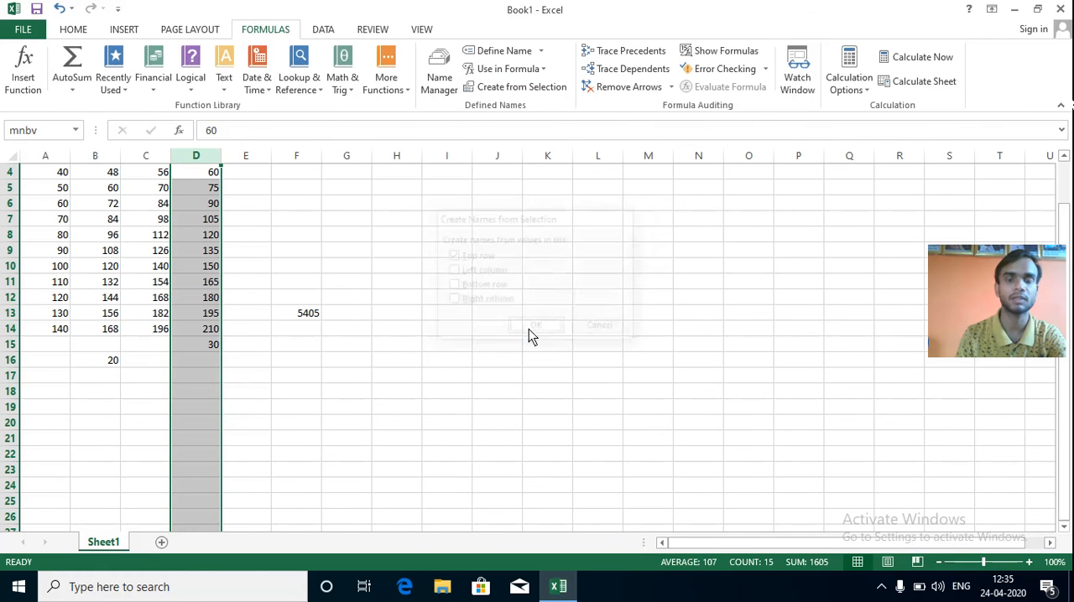
left_click(320, 346)
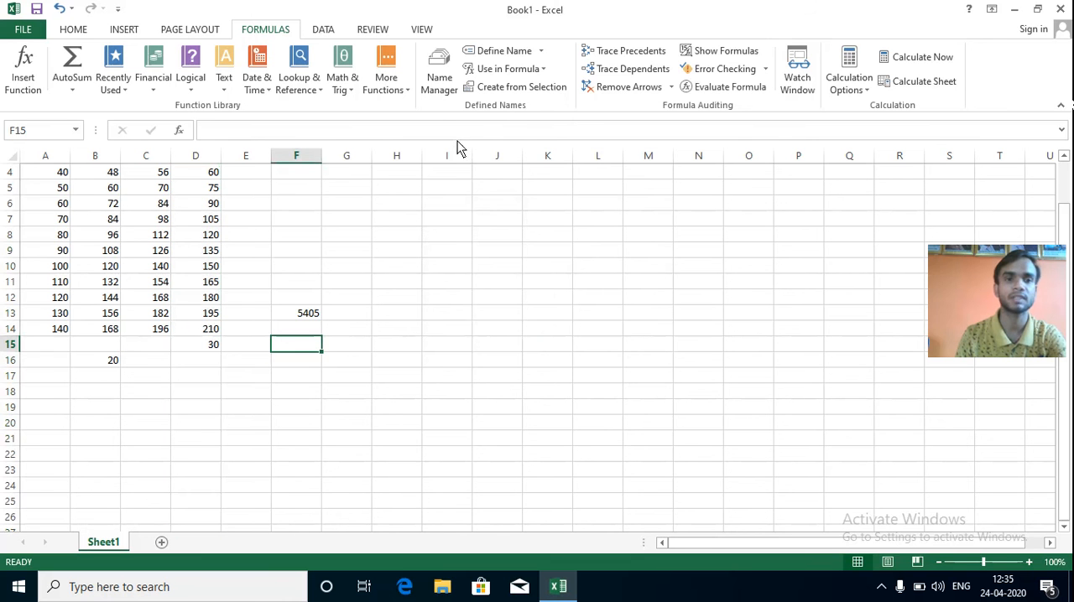
left_click(543, 71)
left_click(294, 231)
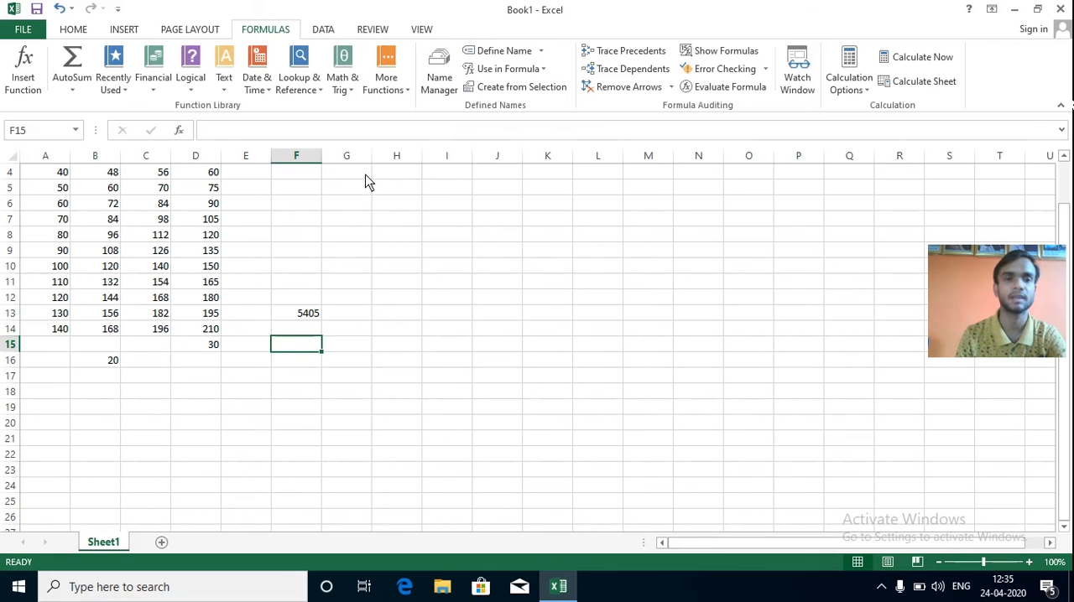
left_click(402, 174)
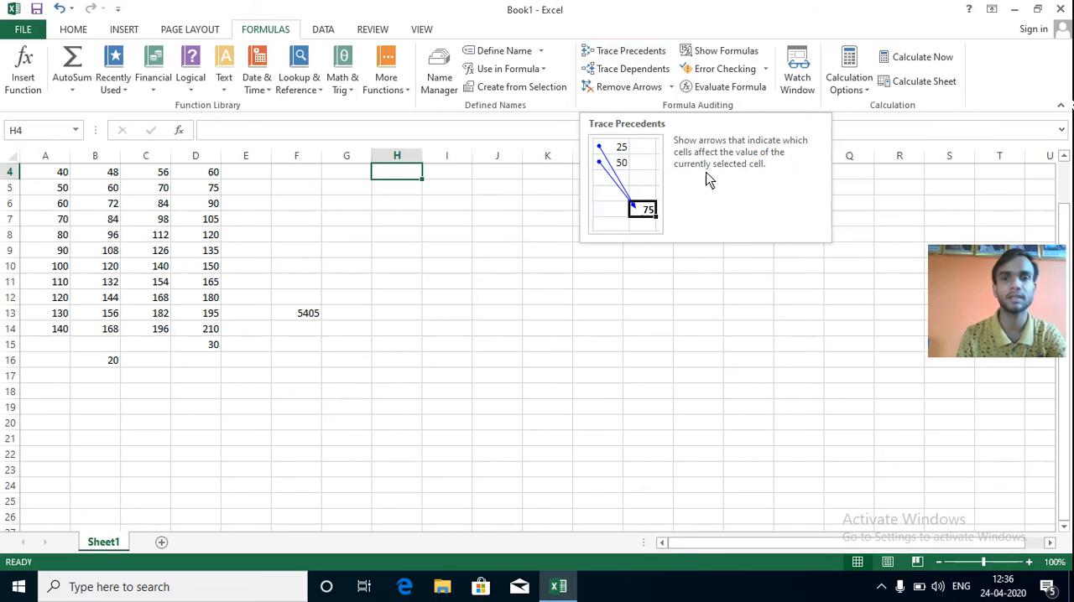
left_click(506, 266)
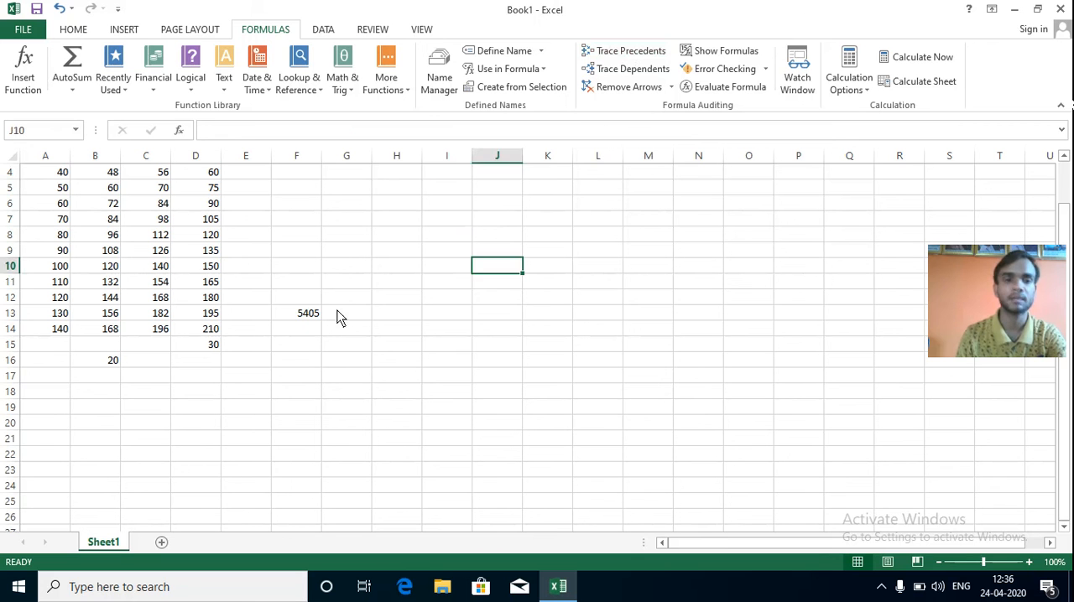
Trace the precedents of the SUM formula in F13 and remove the arrows again.
left_click(312, 316)
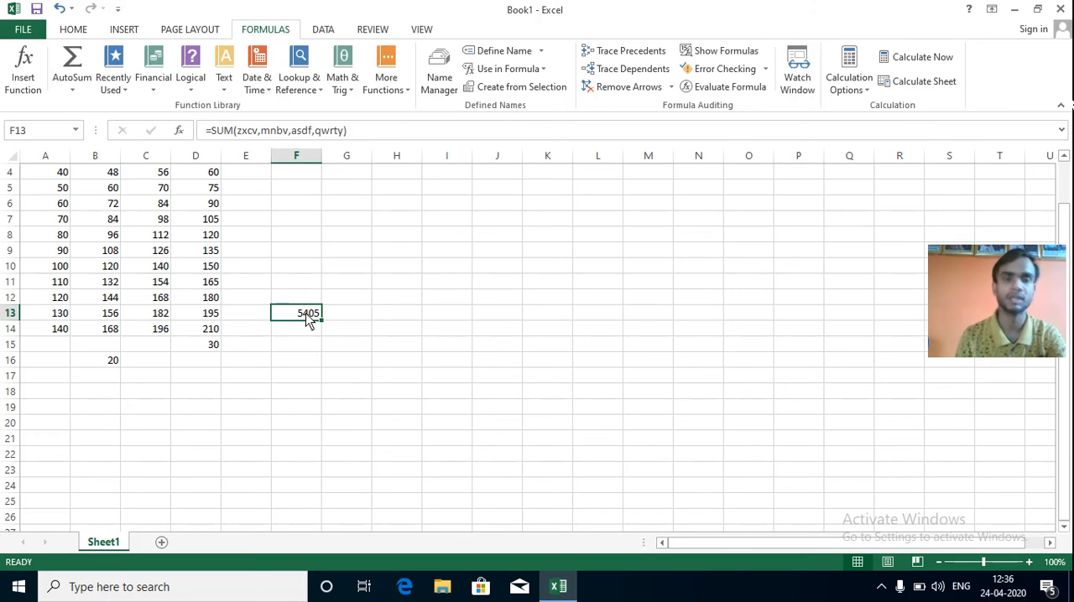
left_click(631, 52)
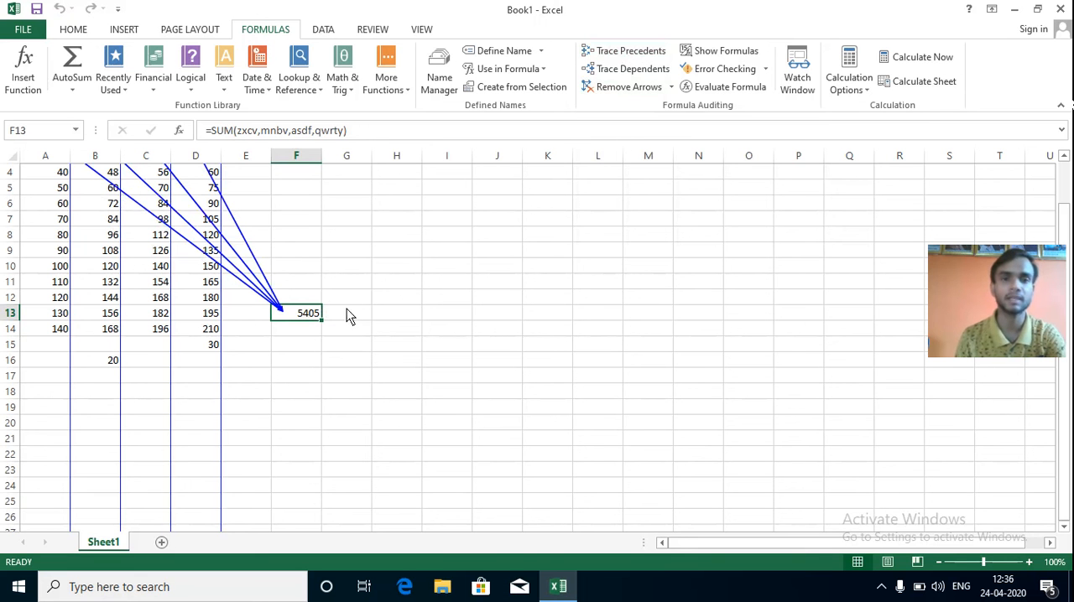
left_click(626, 89)
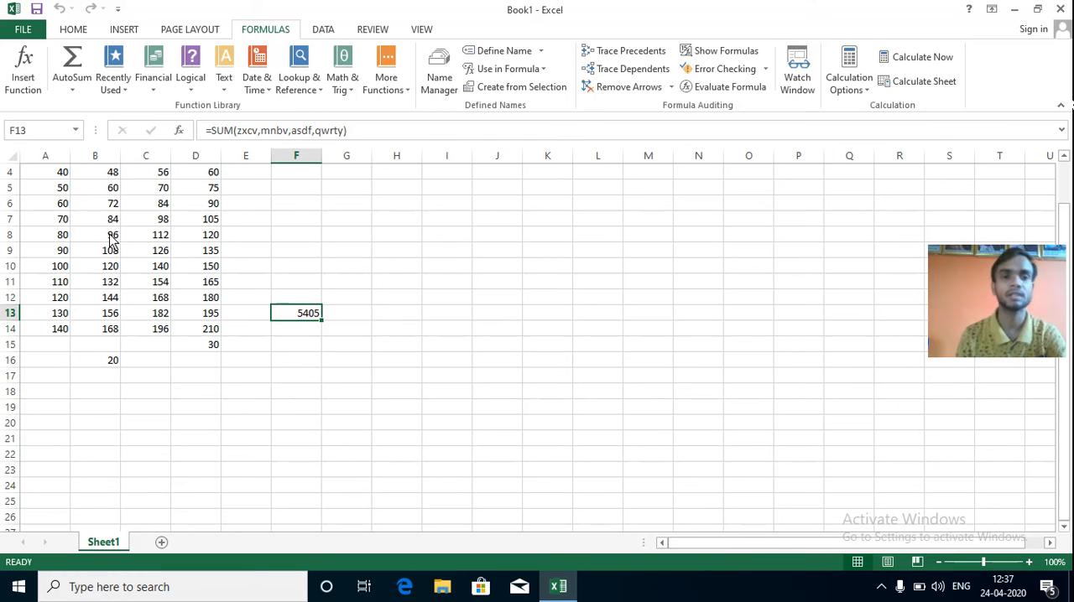
Try to trace the dependents of F13, and trace the dependents of cell B7.
left_click(646, 76)
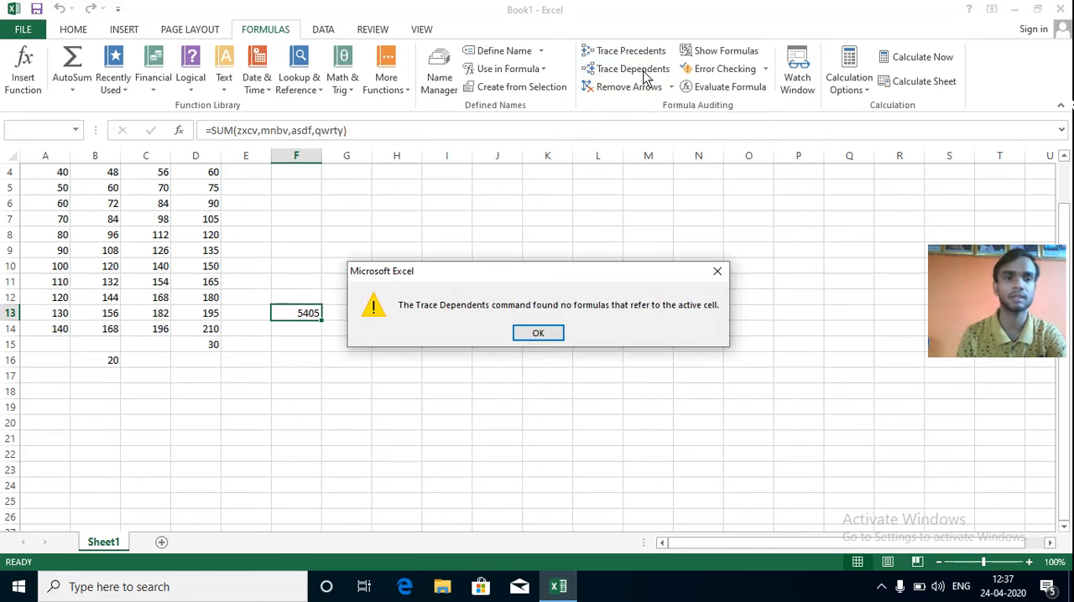
key("Return")
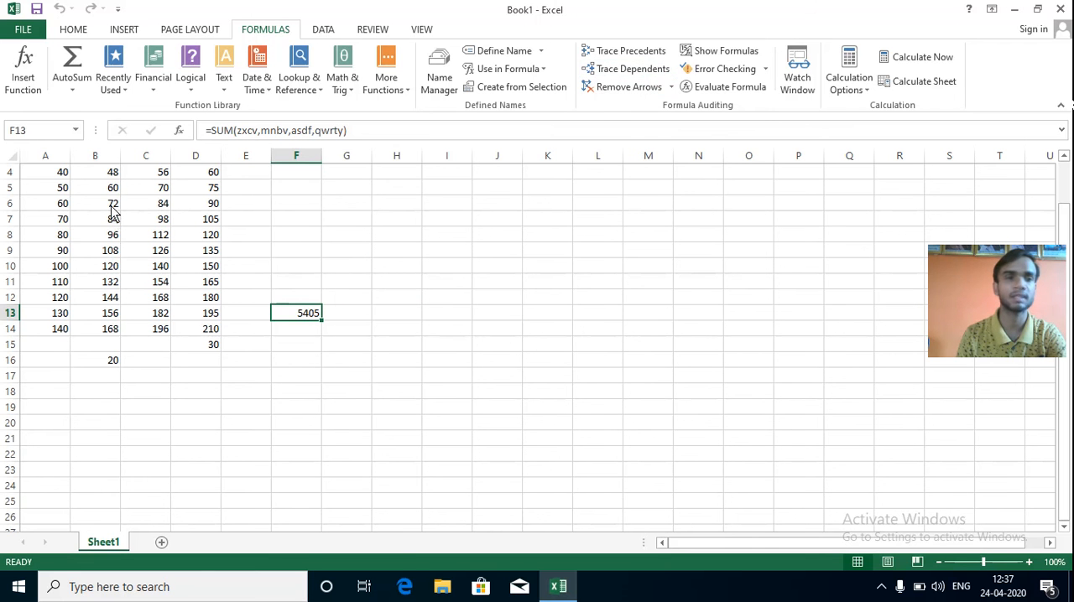
left_click(113, 222)
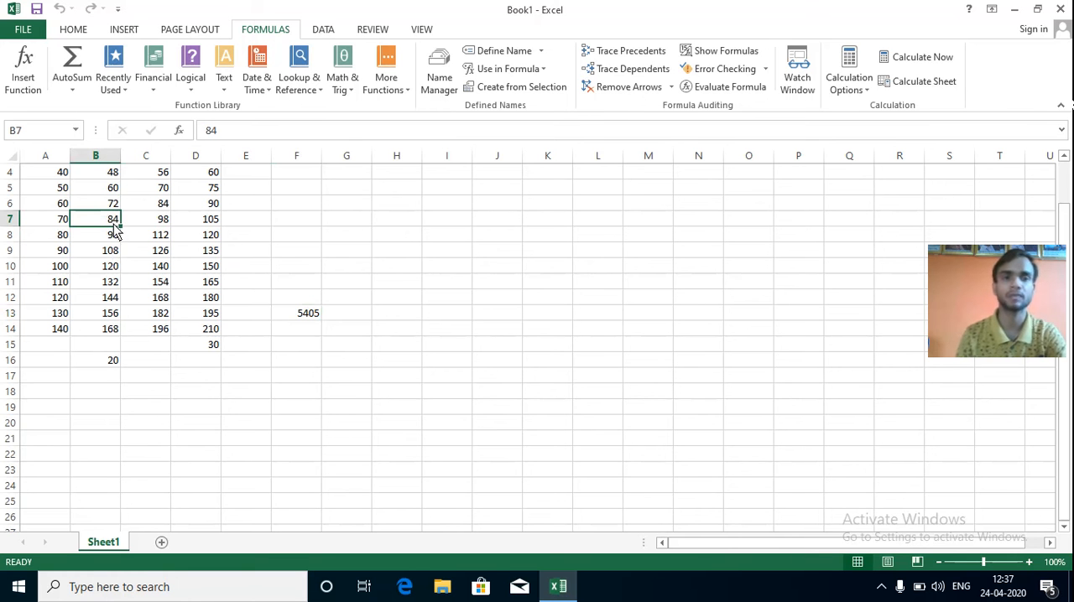
left_click(621, 68)
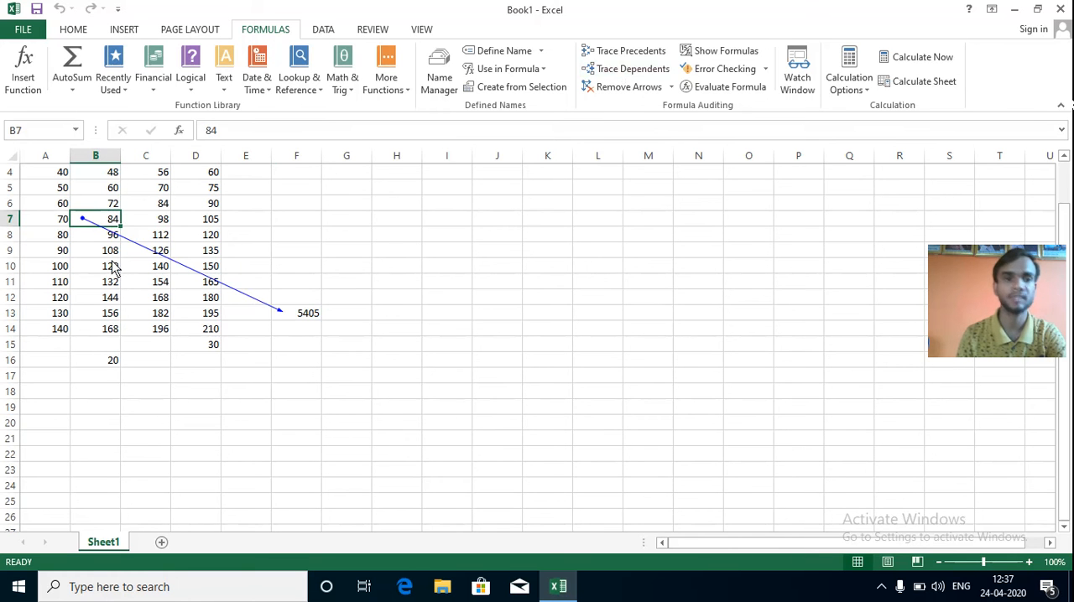
Try to trace the precedents of cell D5, and trace the precedents of the SUM formula in F13.
left_click(216, 194)
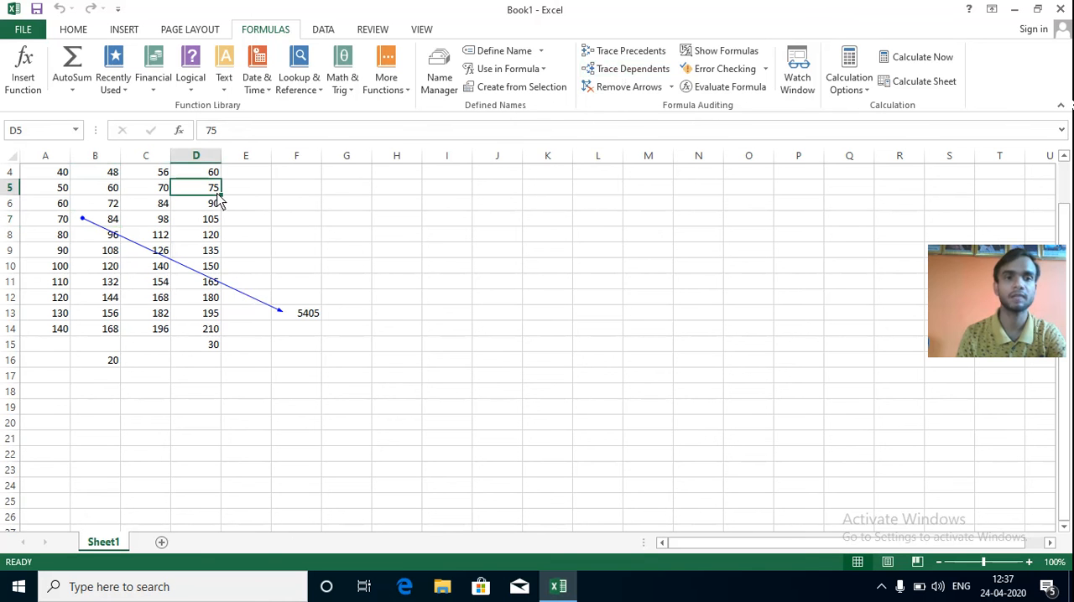
left_click(630, 51)
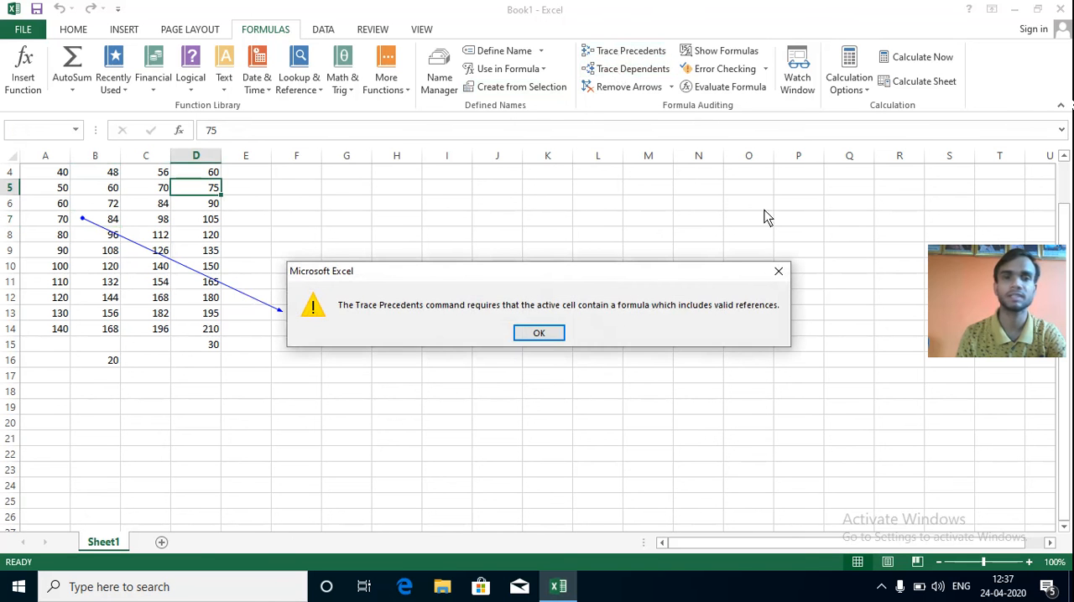
left_click(778, 271)
left_click(316, 315)
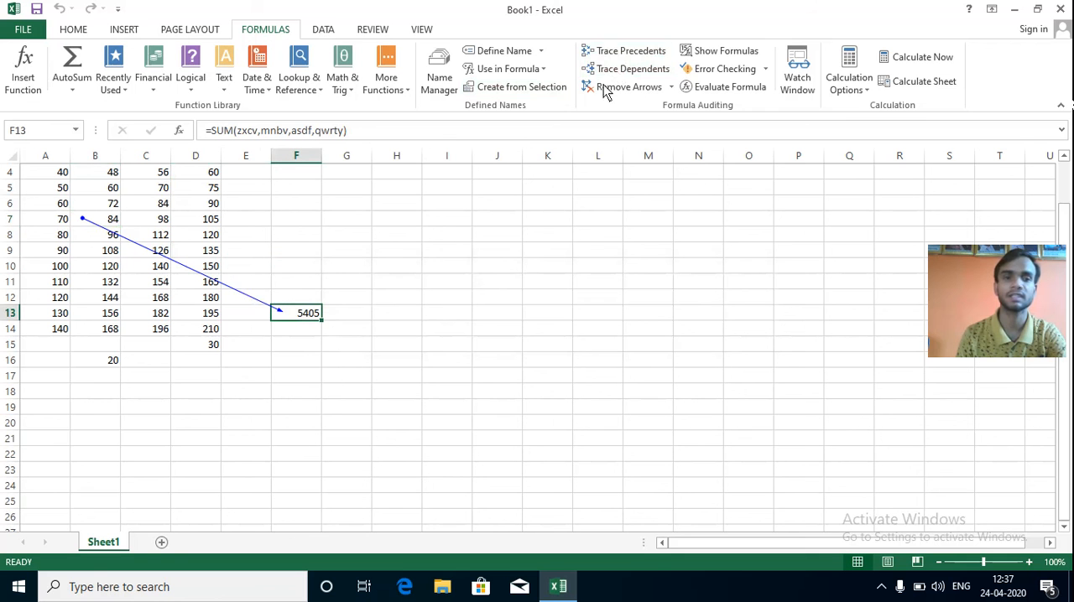
left_click(621, 51)
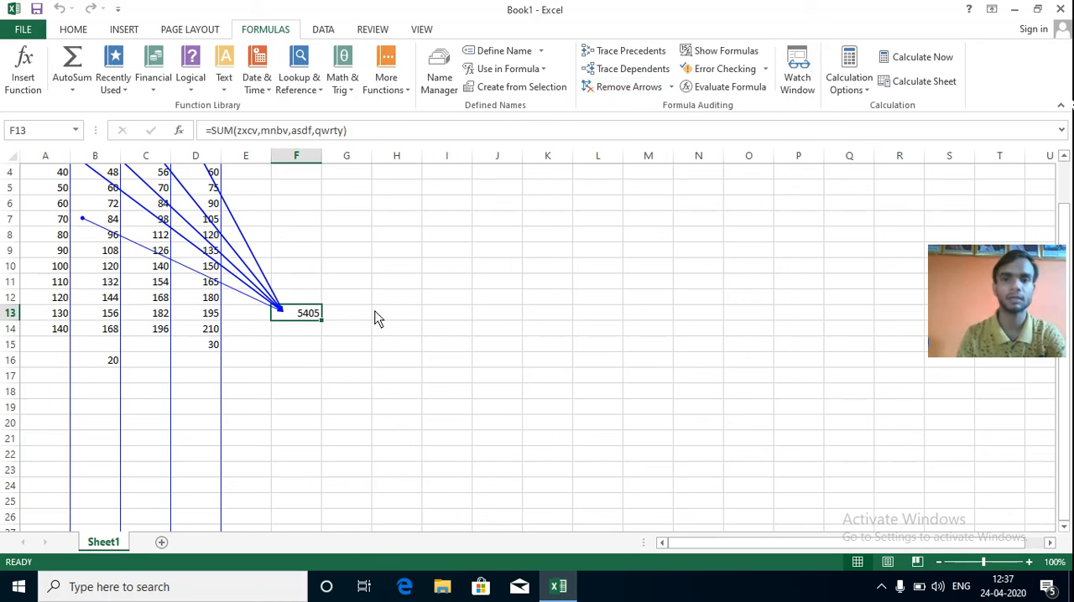
Apply Remove Dependent Arrows and Remove Precedent Arrows with F13 selected to clear the tracing arrows.
left_click(671, 87)
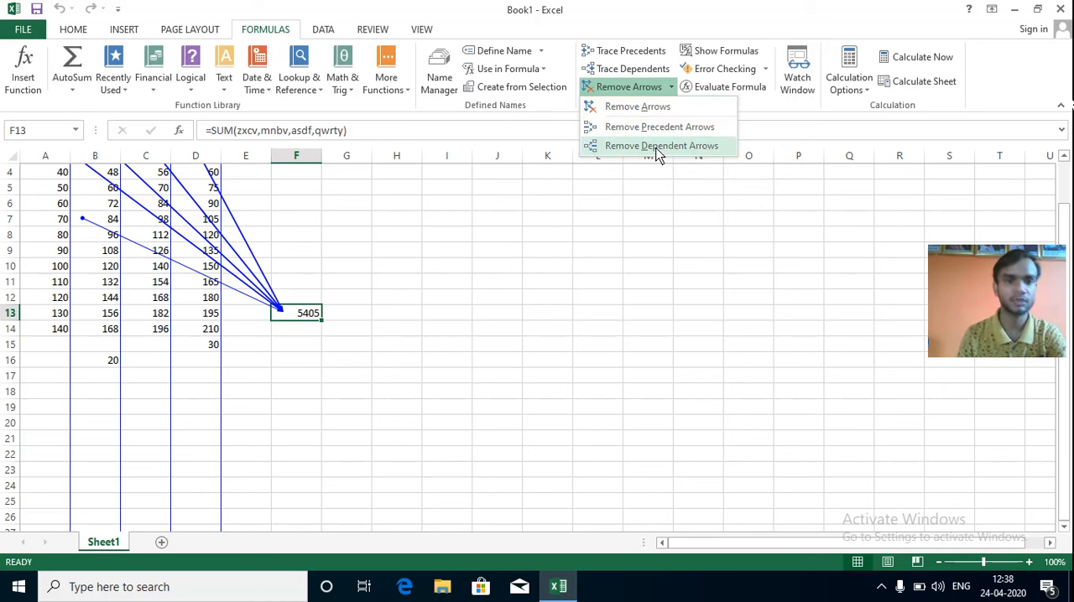
left_click(658, 147)
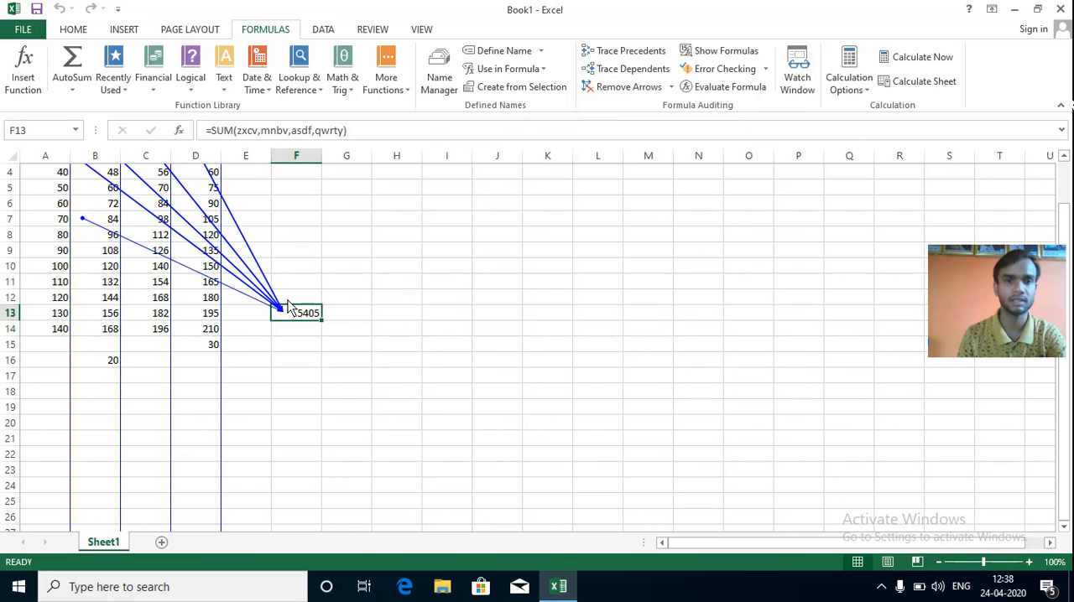
left_click(673, 92)
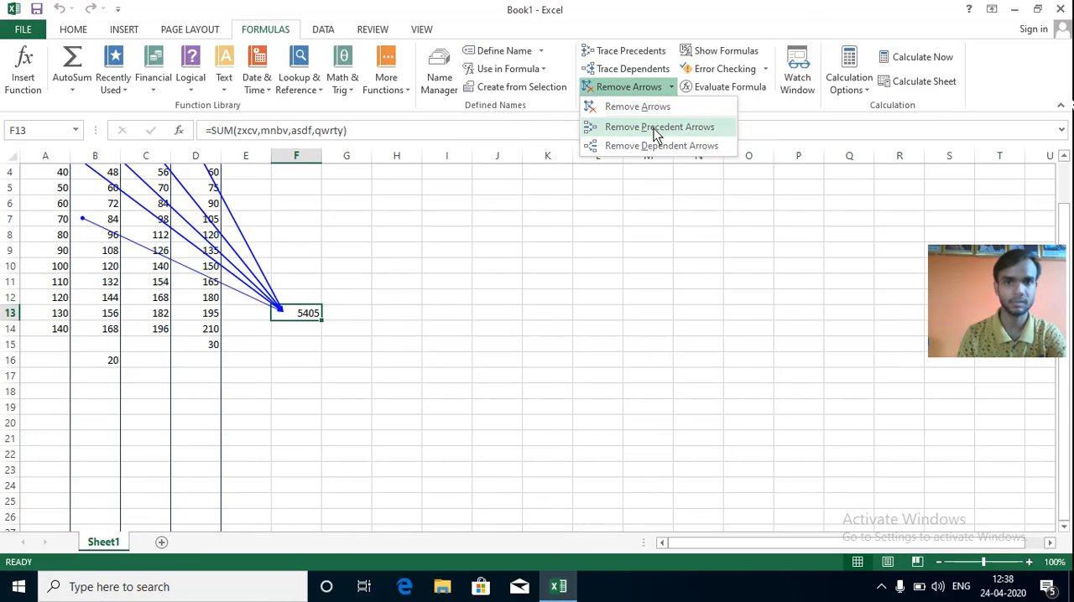
left_click(657, 130)
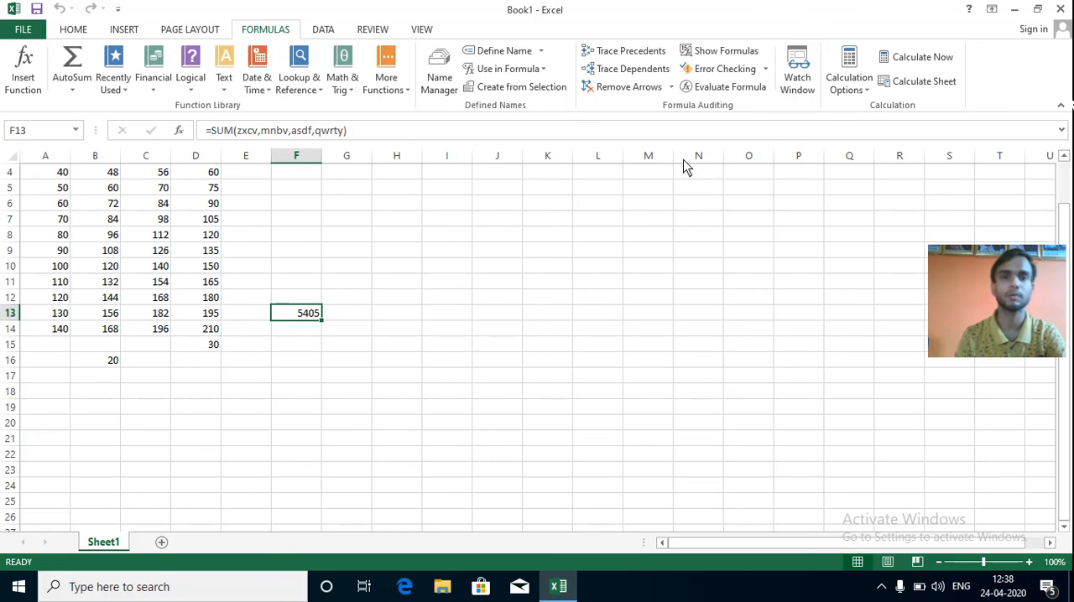
Turn on Show Formulas and change the function name in F13 from SUM to SUn.
left_click(711, 55)
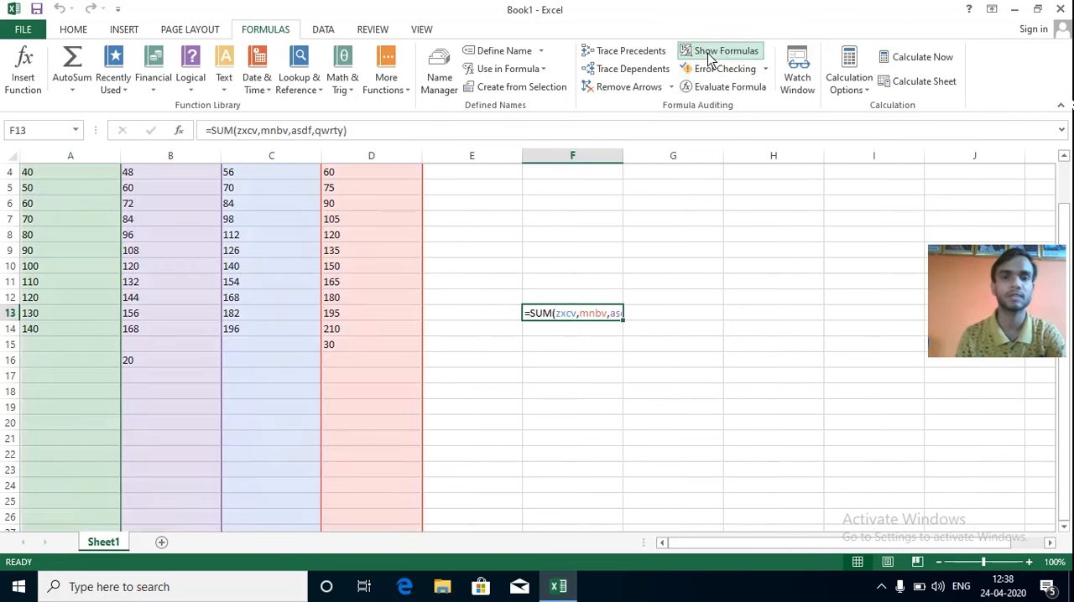
scroll(554, 400, "up", 1)
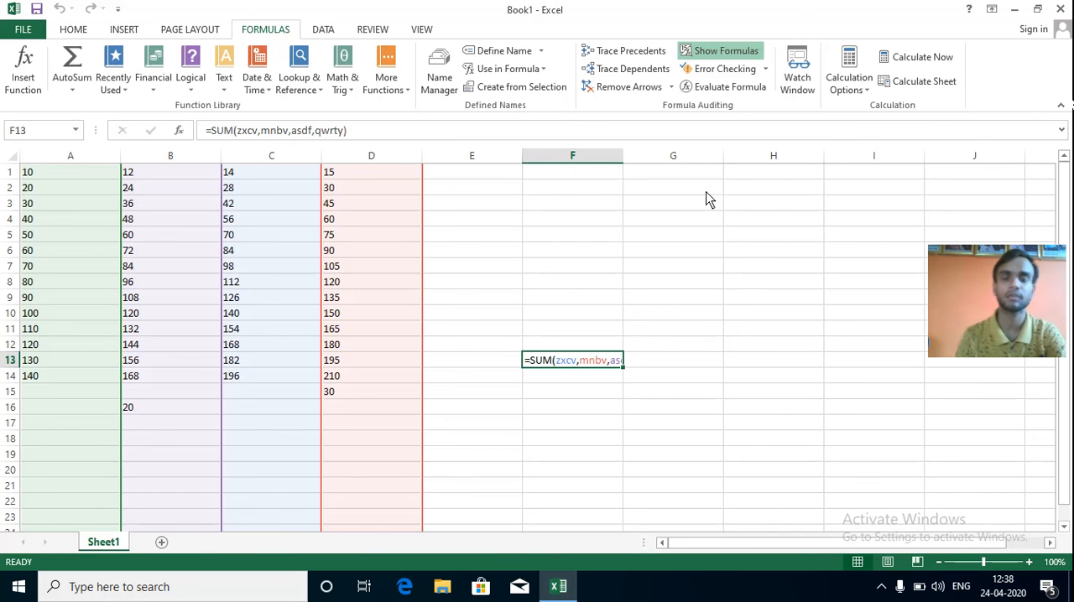
double_click(551, 370)
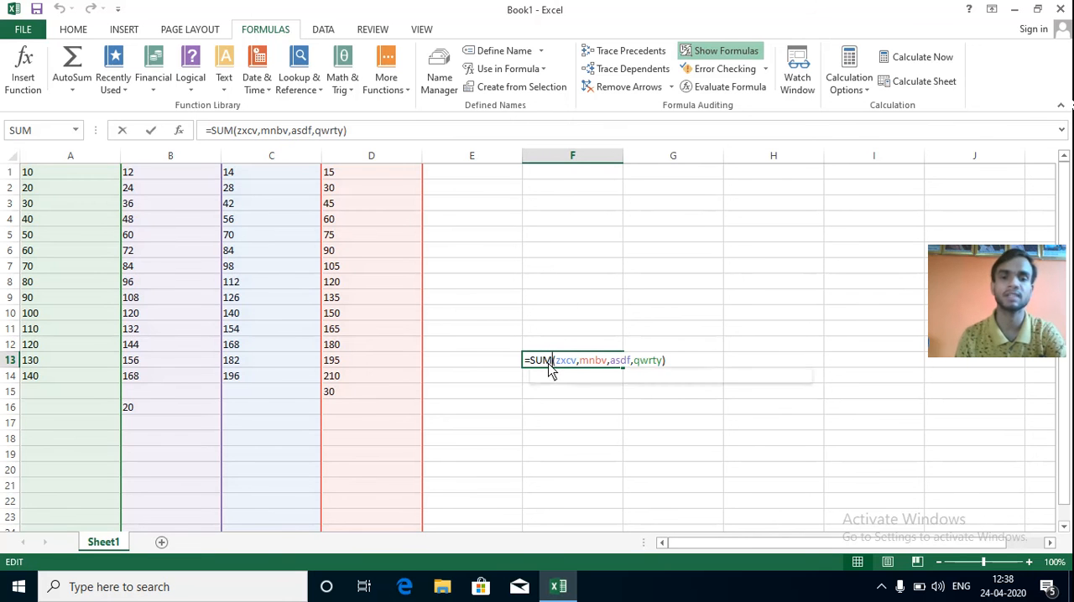
key("BackSpace")
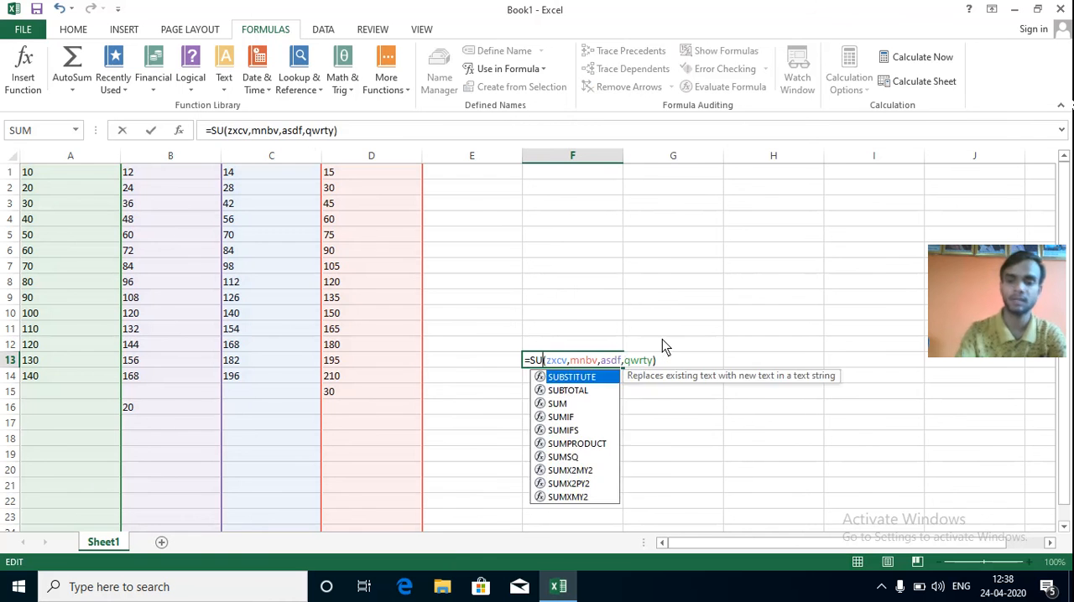
type("n")
left_click(726, 329)
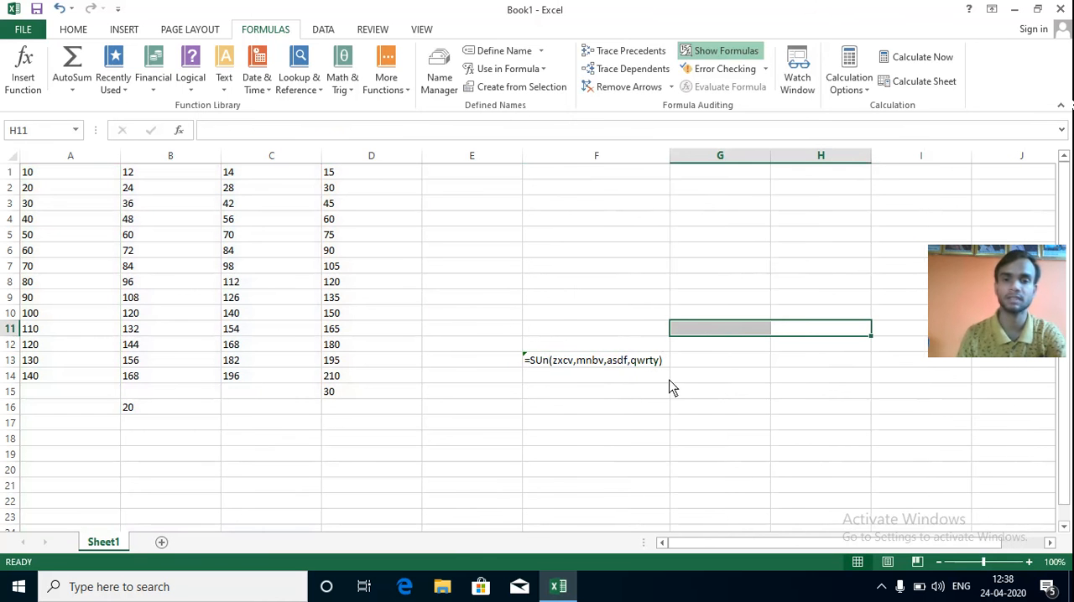
Trace the error of the misspelled formula in F13.
left_click(589, 381)
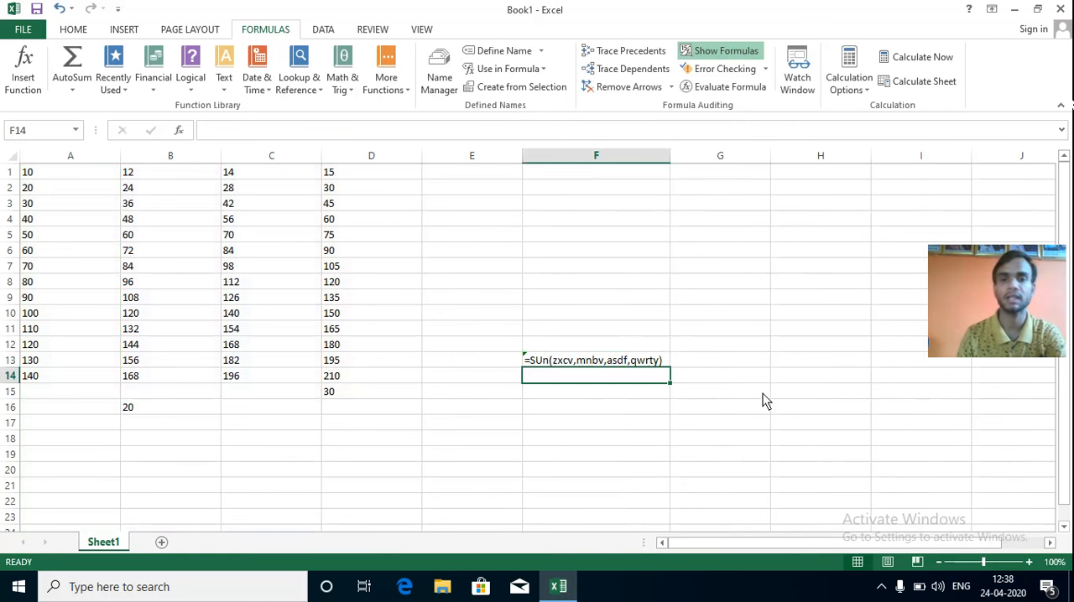
left_click(718, 379)
left_click(630, 361)
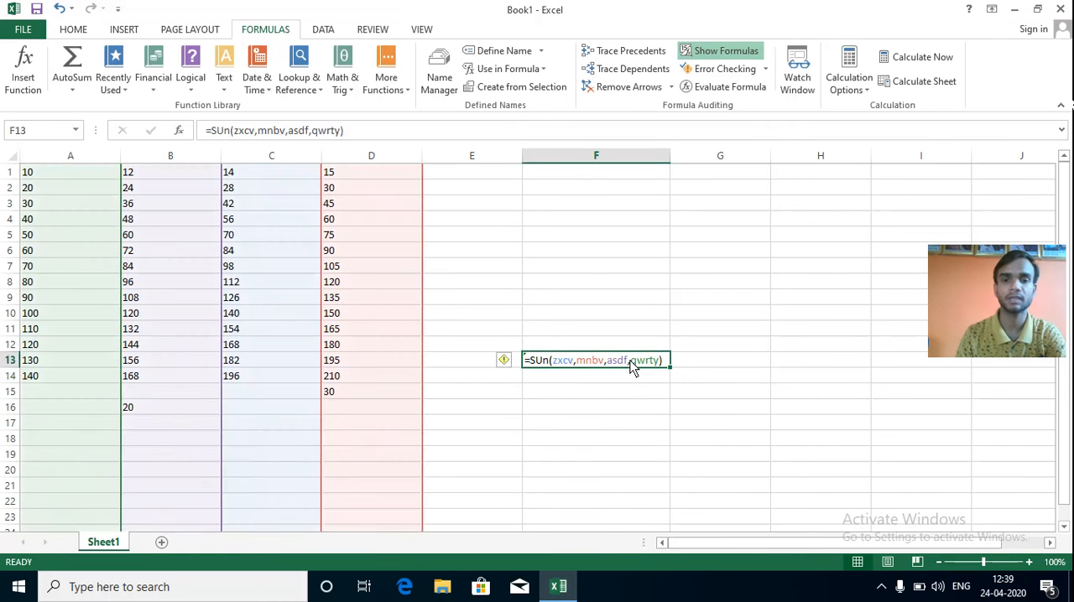
left_click(632, 405)
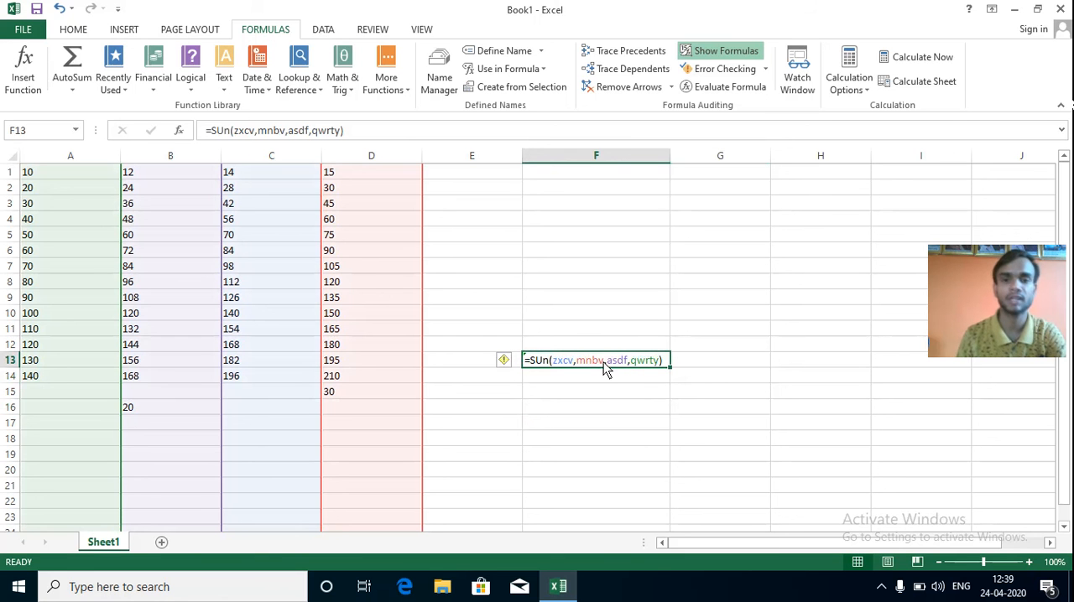
left_click(765, 70)
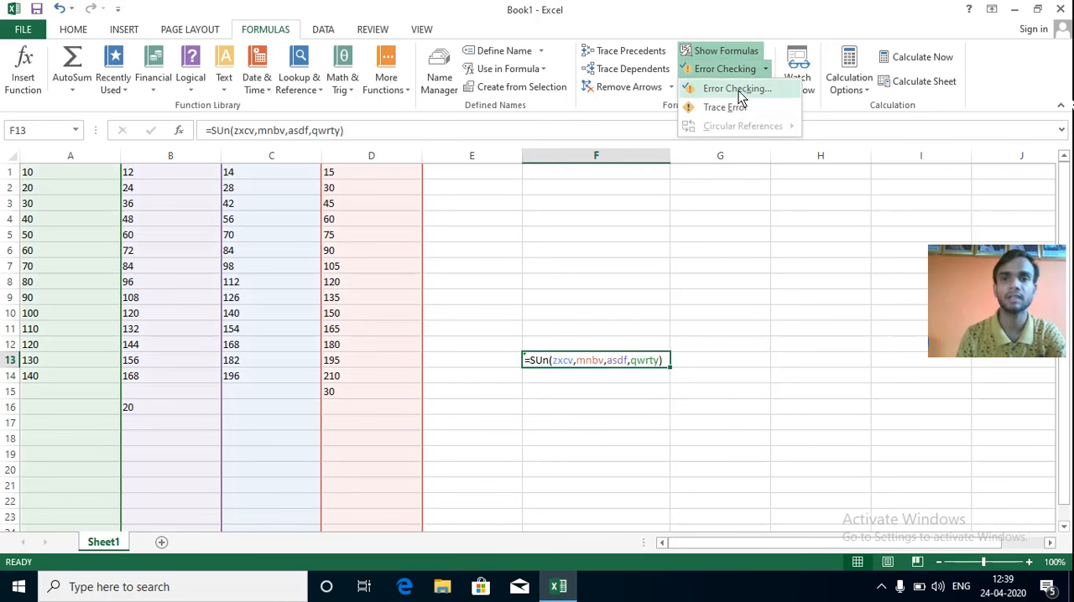
left_click(725, 107)
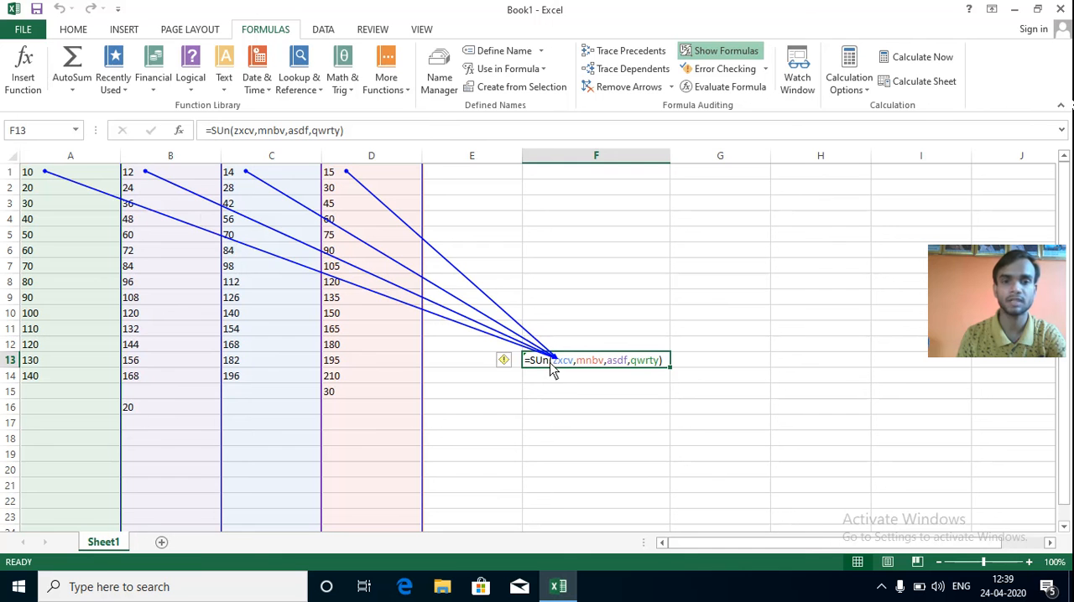
Run Error Checking on F13, opening the help on this error and viewing the formula's calculation steps.
left_click(766, 70)
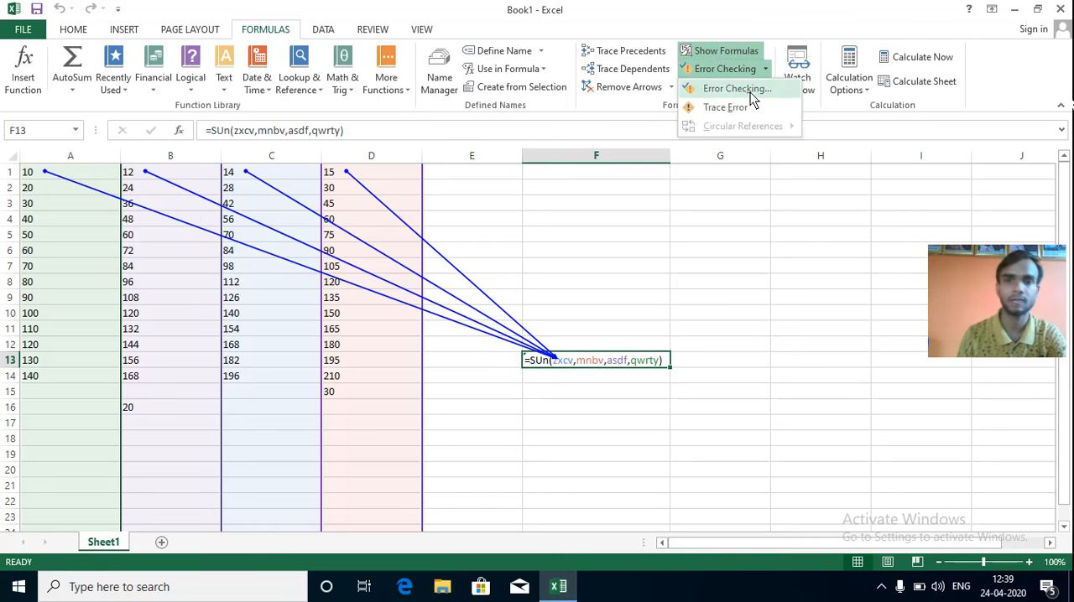
left_click(736, 89)
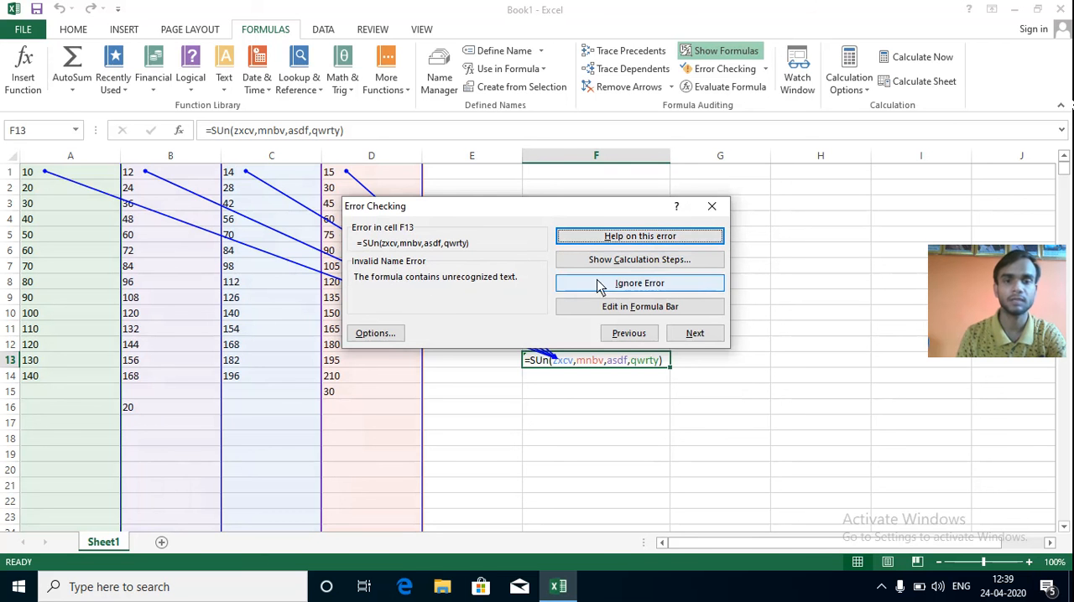
left_click(642, 260)
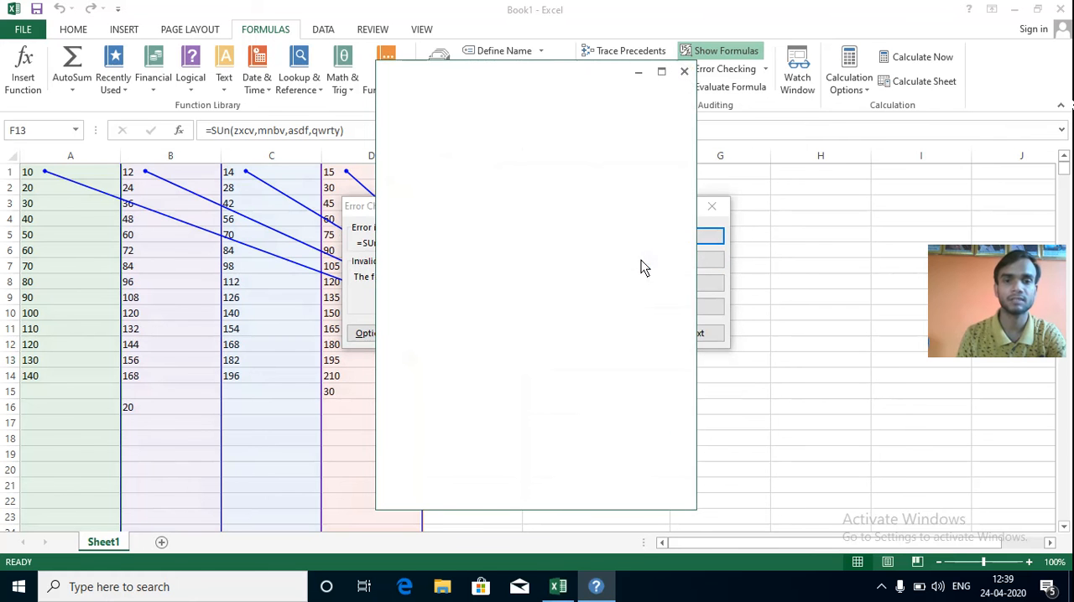
left_click(685, 74)
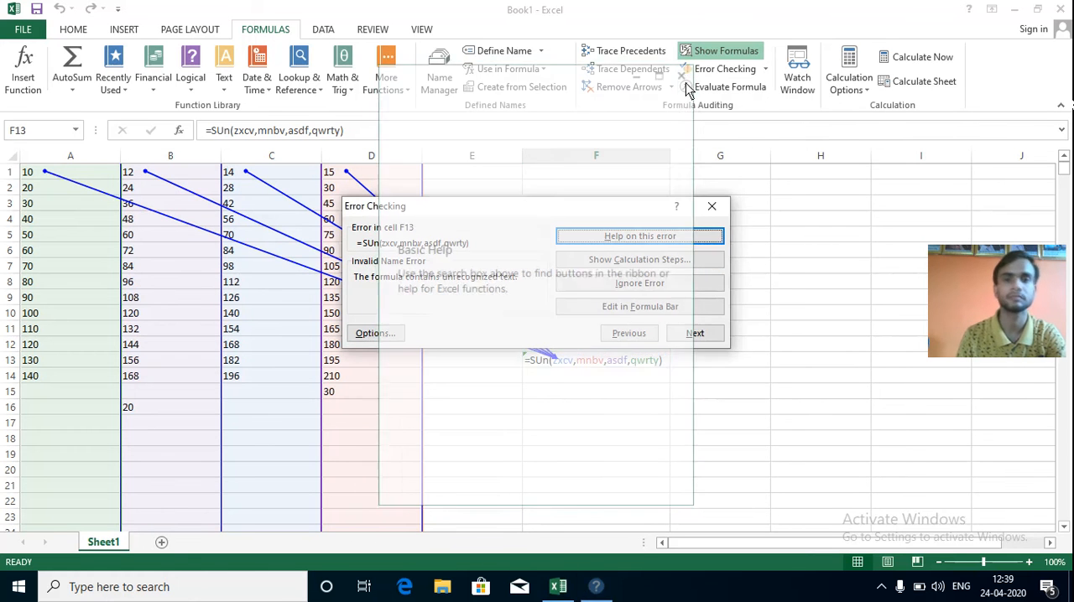
left_click(651, 264)
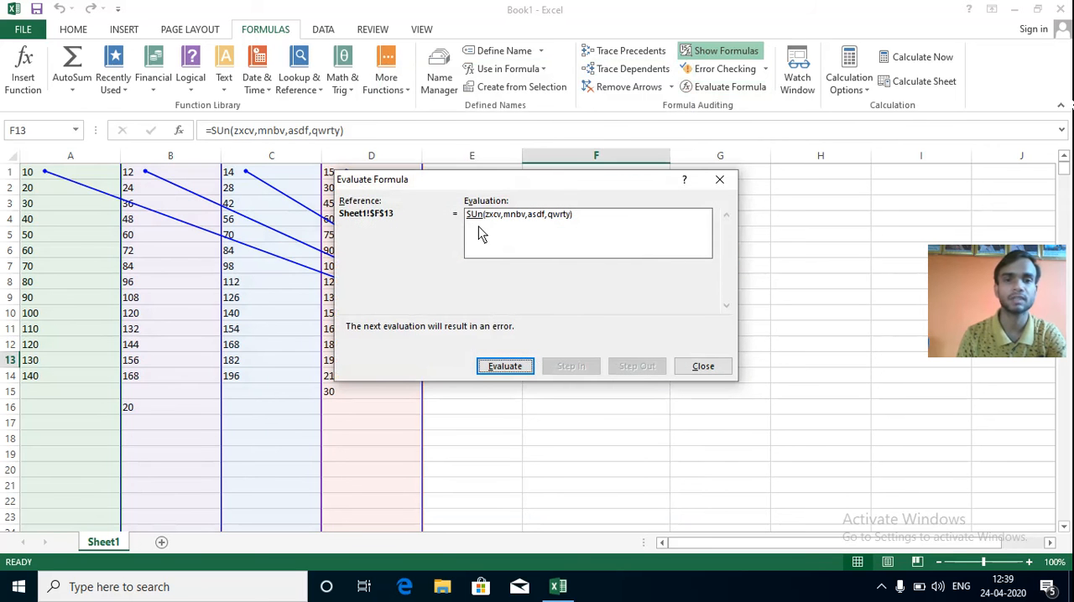
left_click(722, 181)
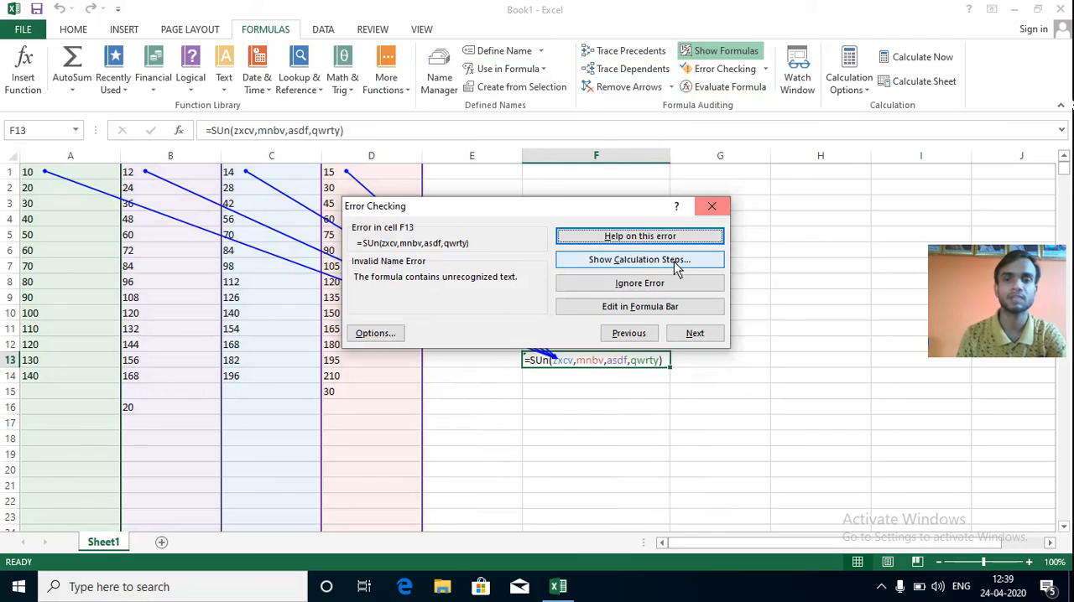
Correct the function name in F13 to SUM from the error check, and resume the check until it completes.
left_click(657, 309)
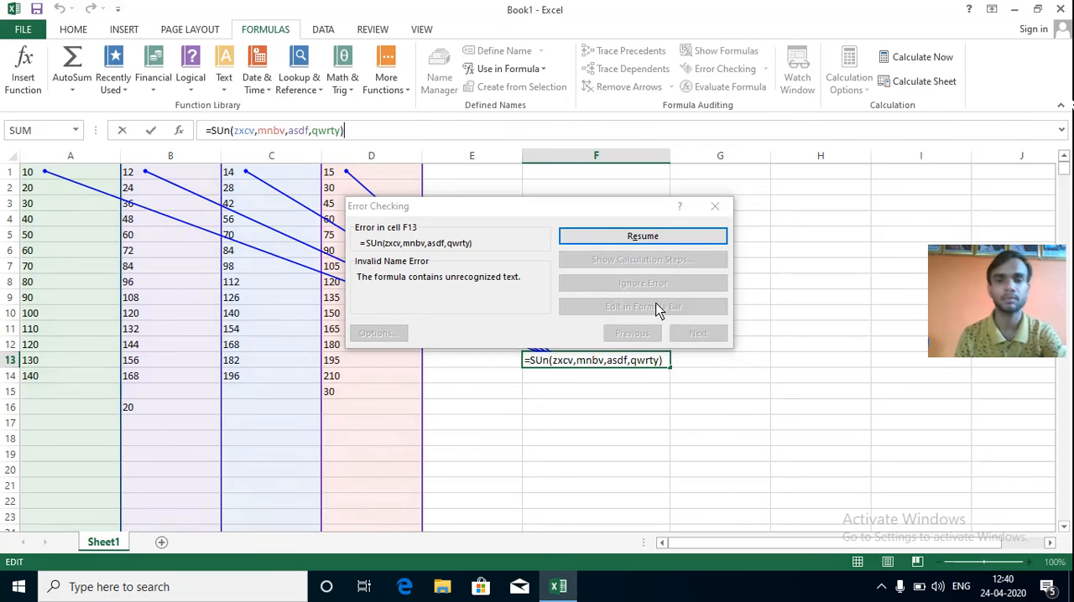
left_click(549, 363)
key("BackSpace")
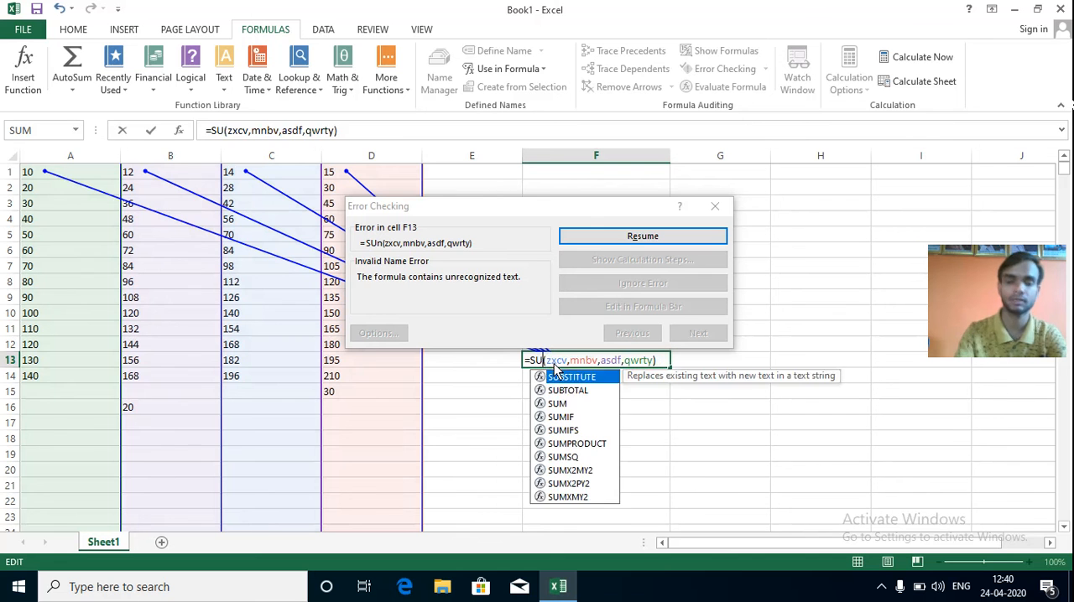
type("m")
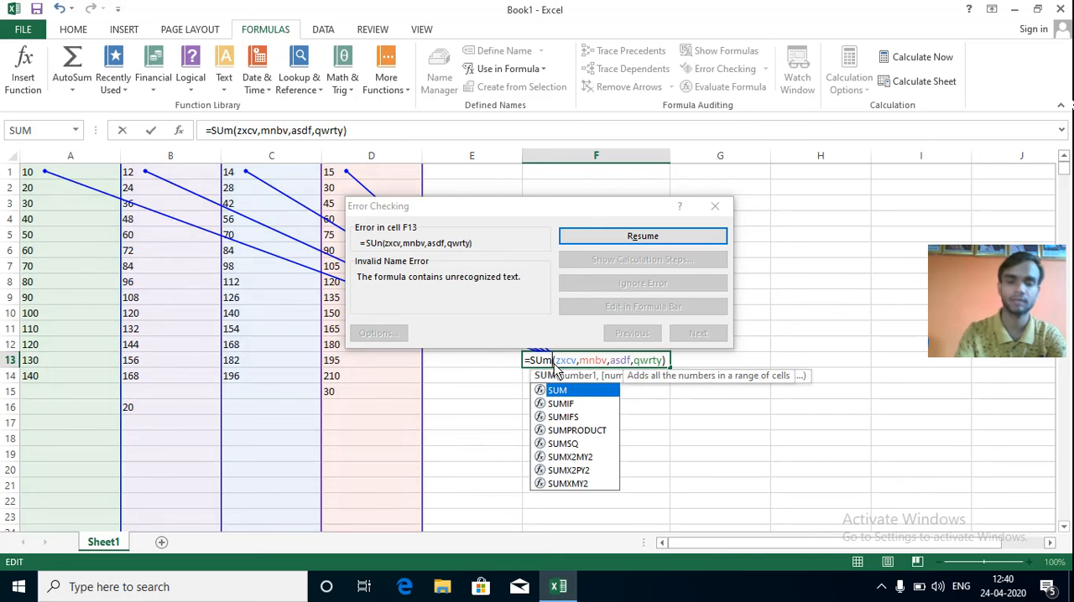
left_click(688, 361)
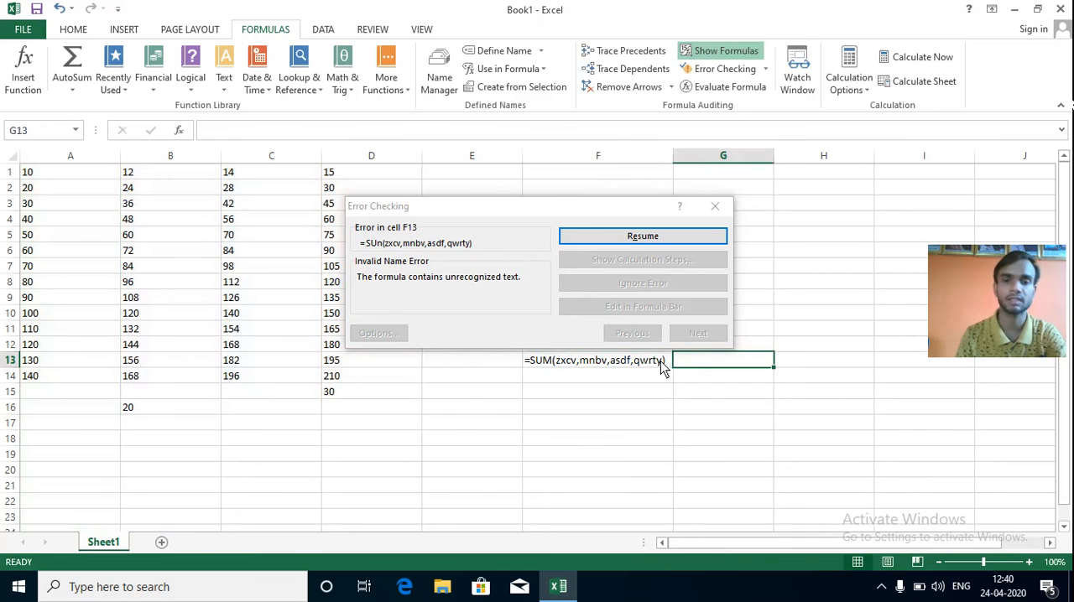
left_click(642, 238)
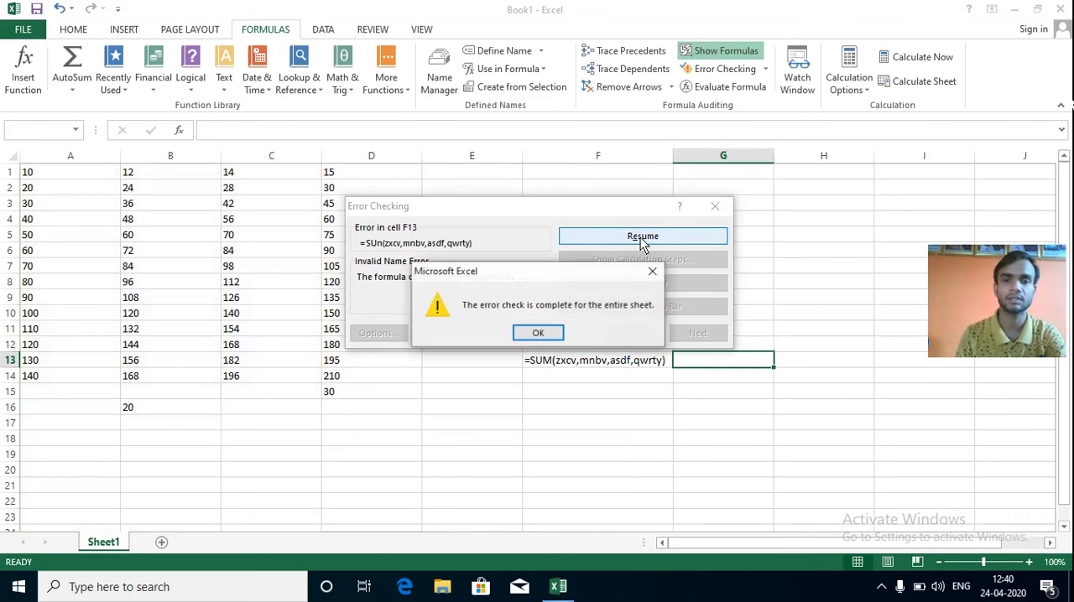
left_click(537, 334)
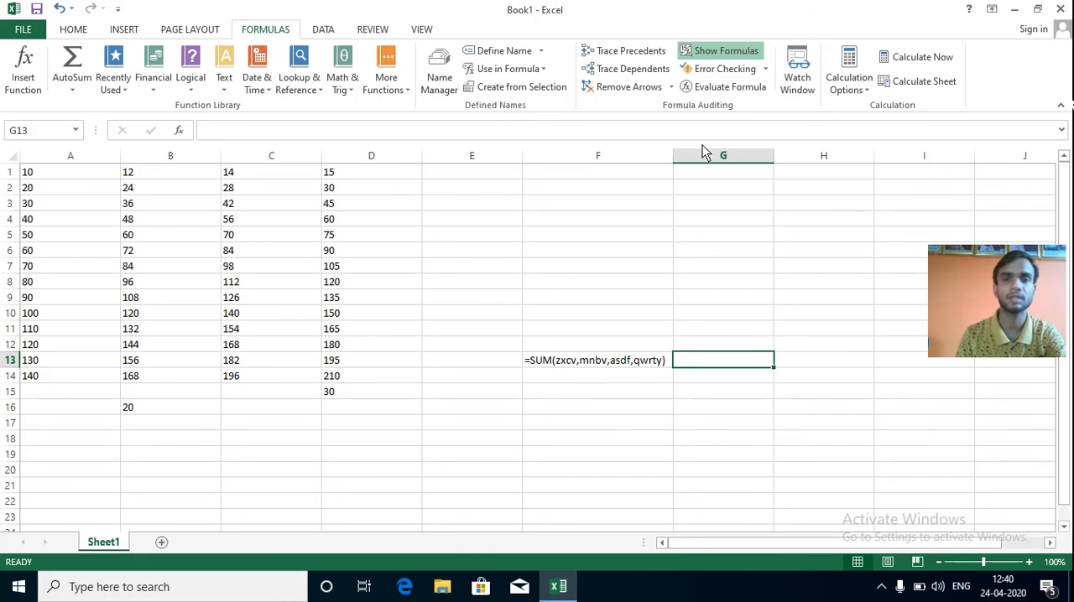
Turn off Show Formulas and evaluate the SUM formula in F13 part by part, stepping into and out of the name zxcv.
left_click(720, 53)
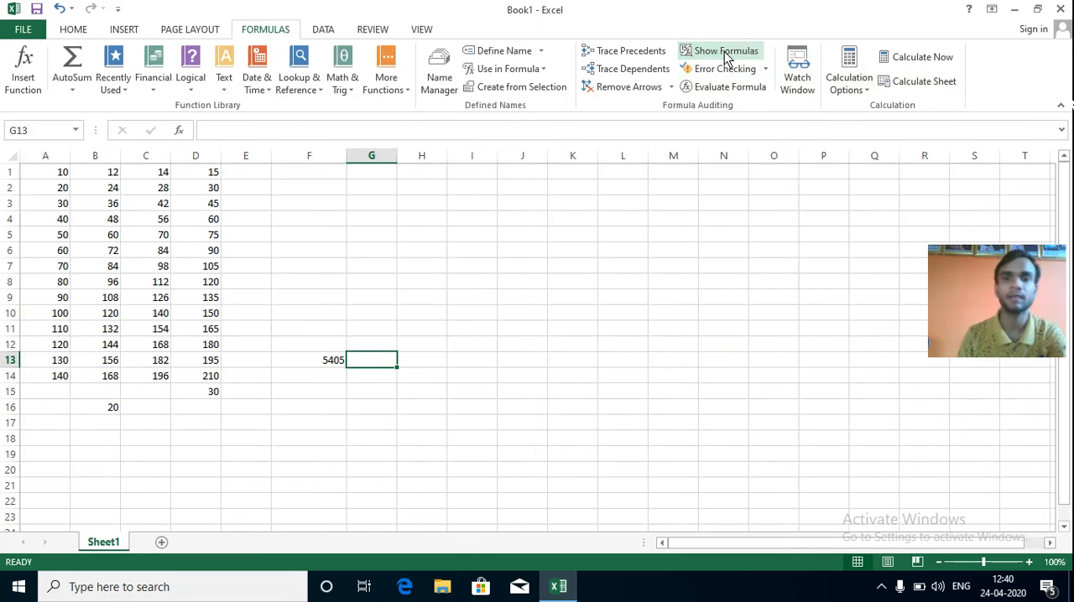
left_click(340, 363)
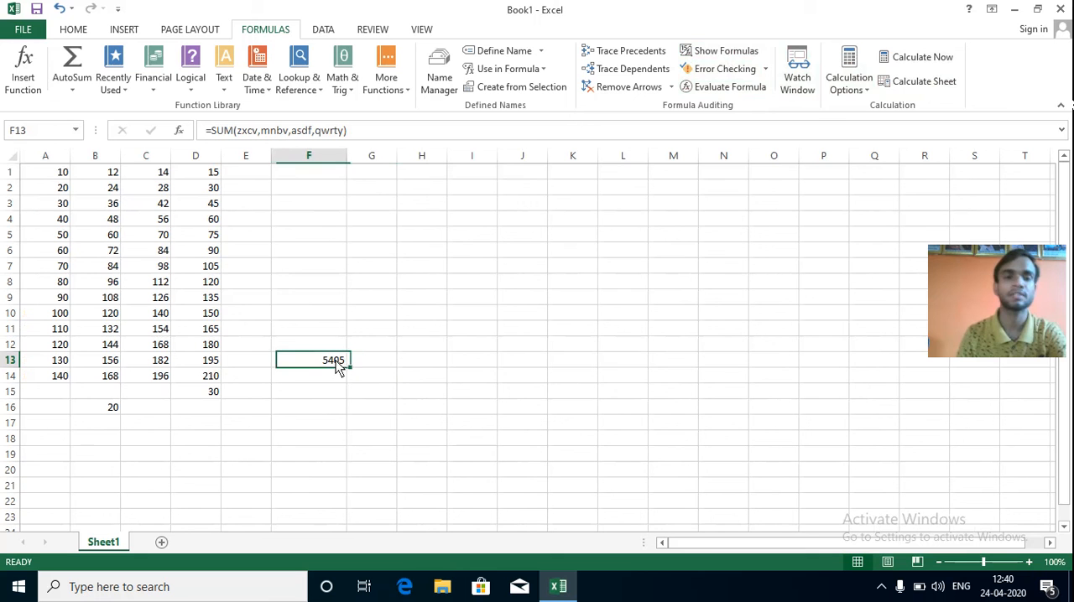
left_click(725, 89)
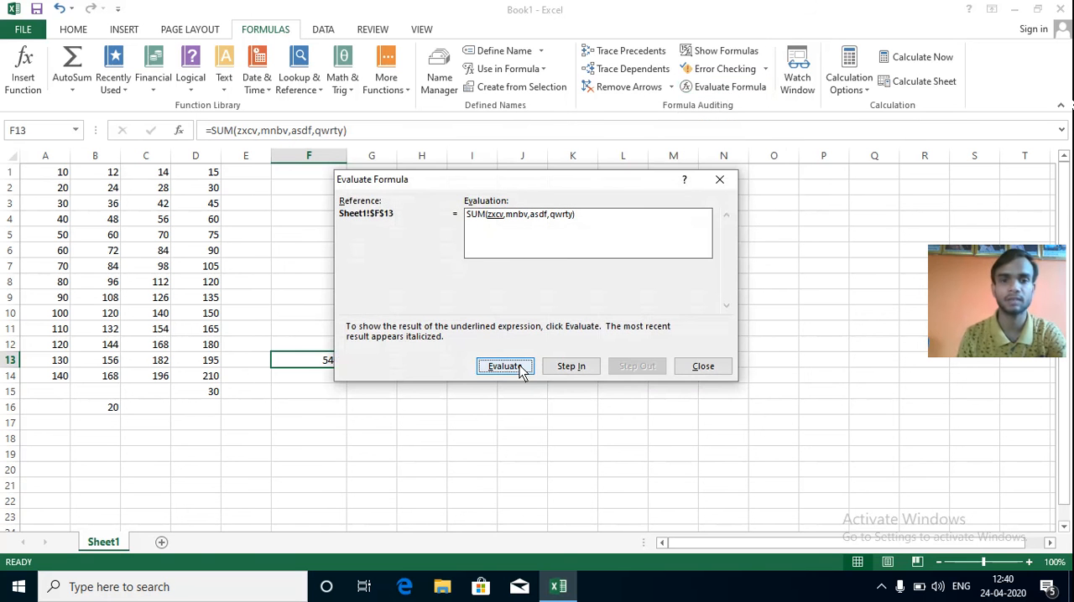
left_click(581, 370)
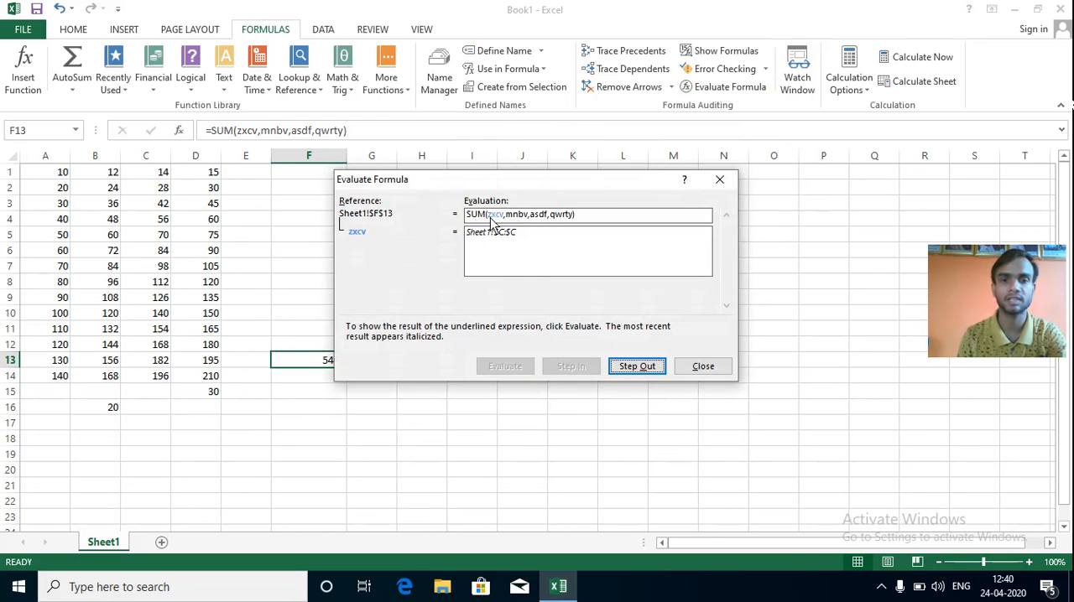
left_click(633, 371)
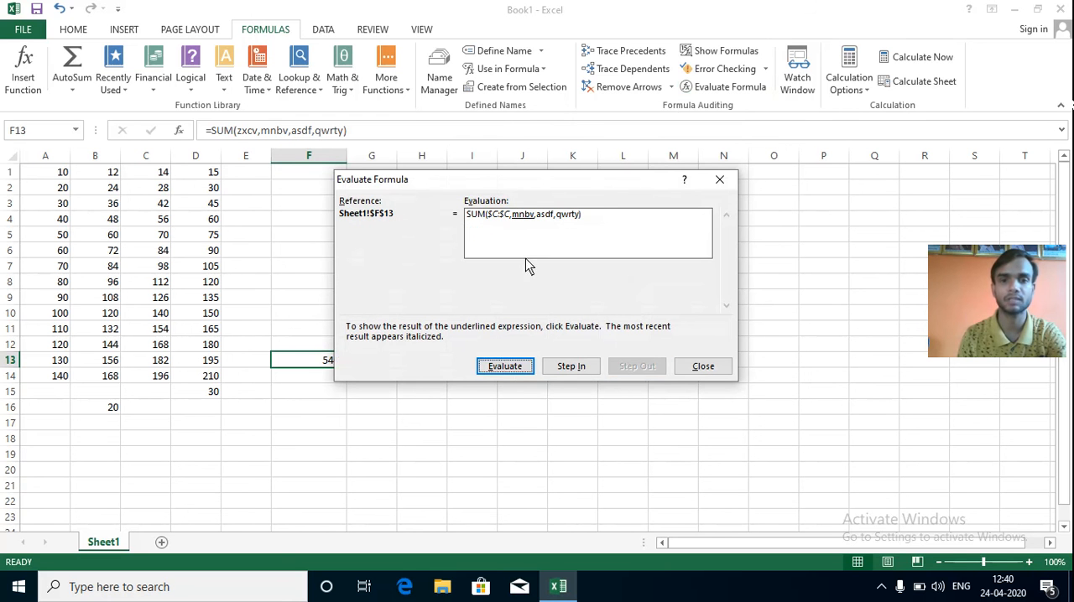
left_click(515, 374)
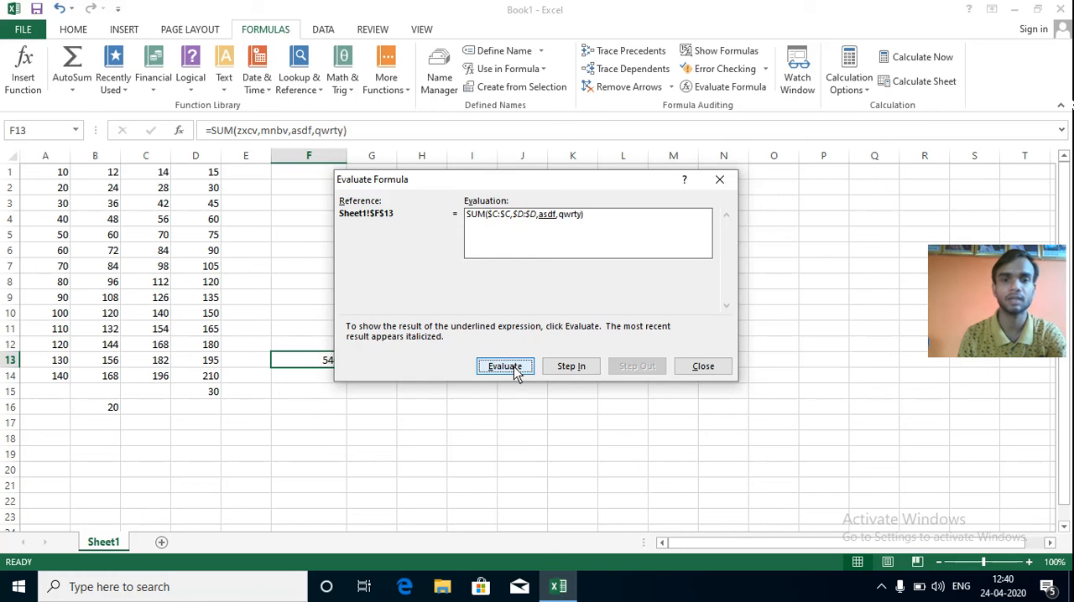
left_click(505, 367)
left_click(505, 367)
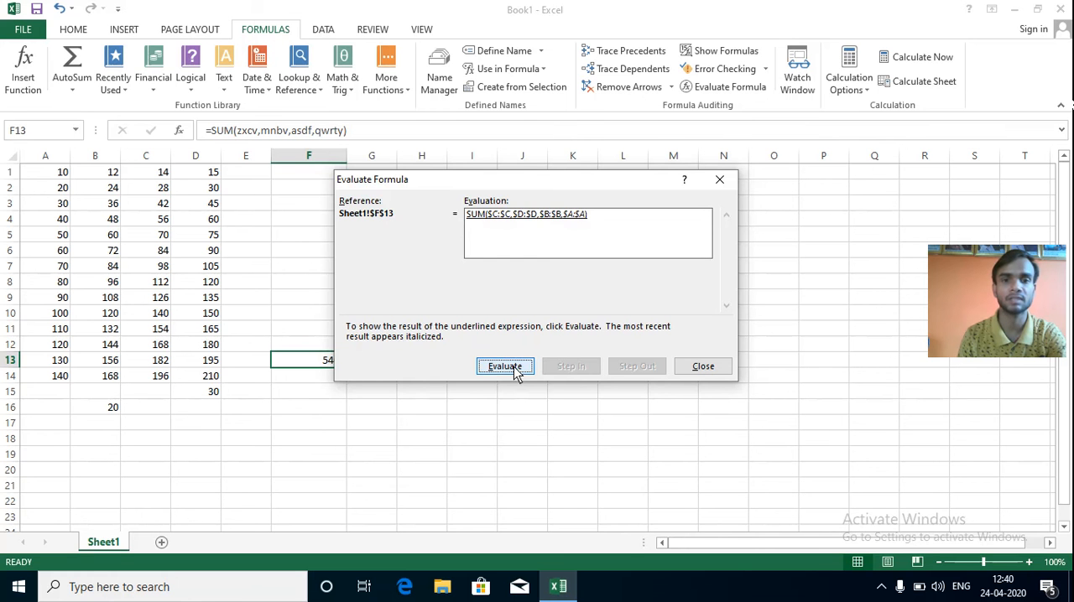
left_click(505, 366)
Restart the evaluation of F13, evaluate each name in the SUM formula again, and close the evaluation.
left_click(505, 367)
left_click(506, 367)
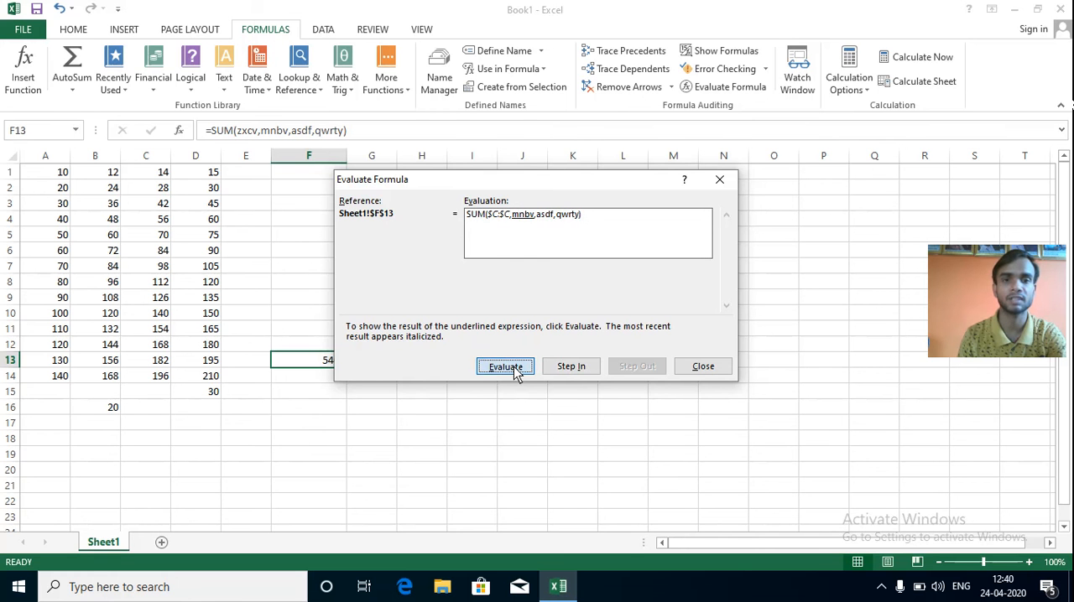
left_click(505, 366)
left_click(516, 375)
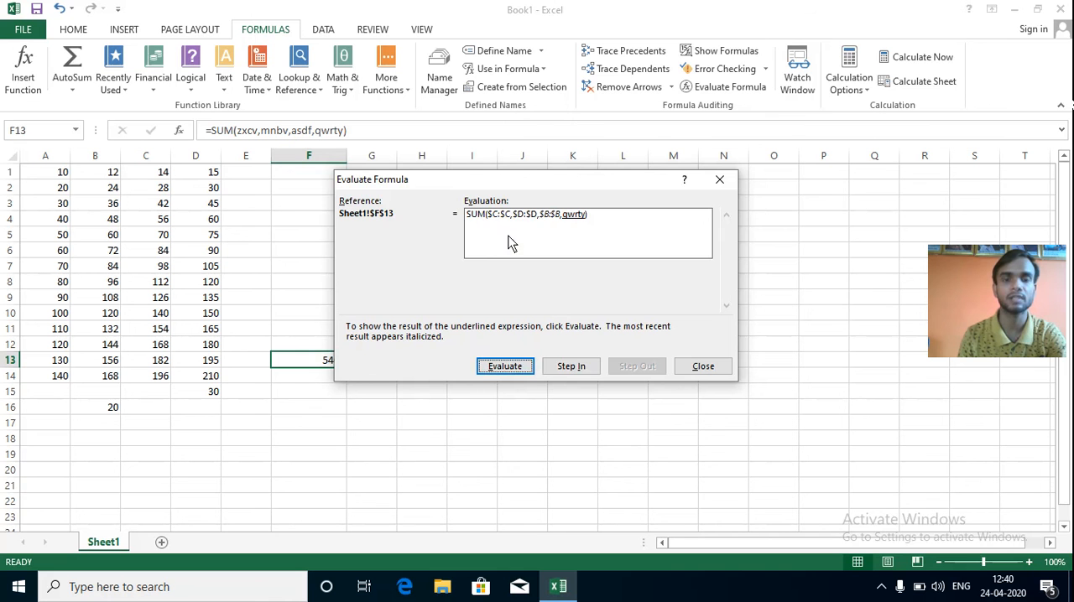
left_click(511, 371)
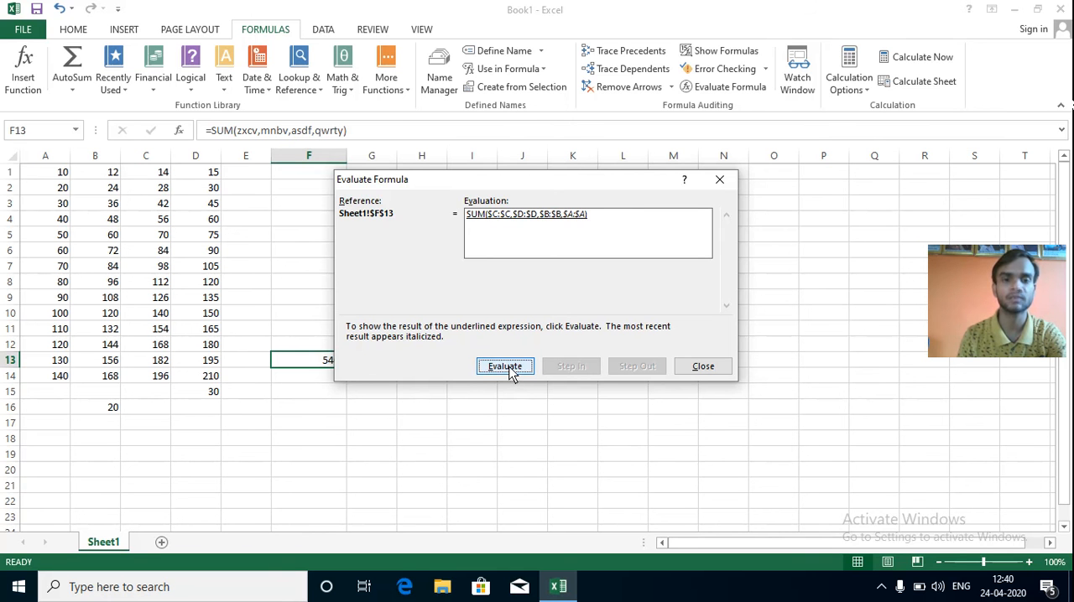
left_click(511, 370)
left_click(705, 367)
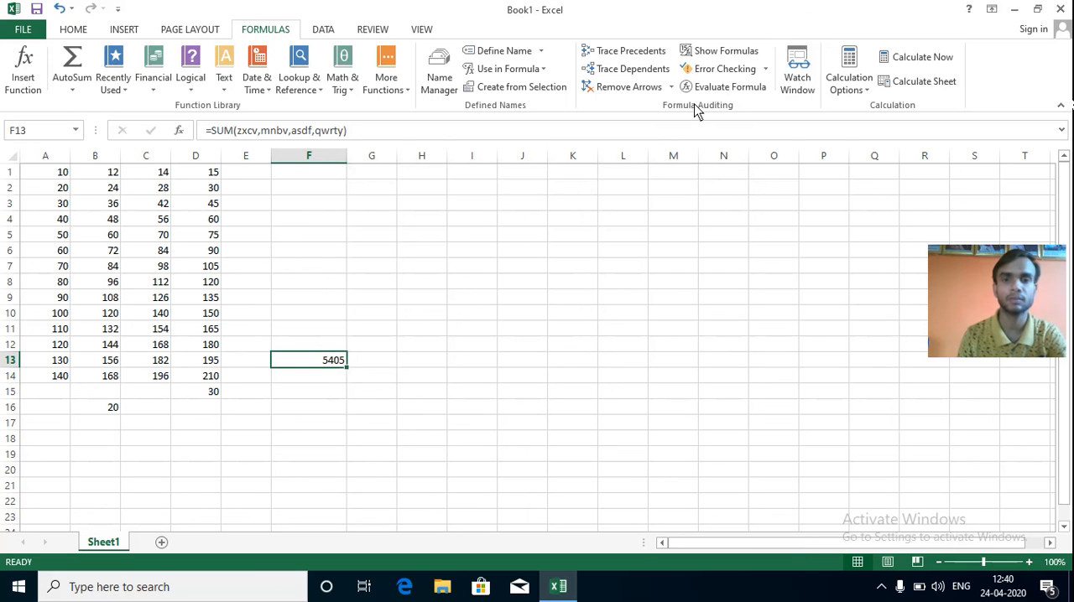
Open the Watch Window and try to add watches for every cell in column A.
left_click(799, 84)
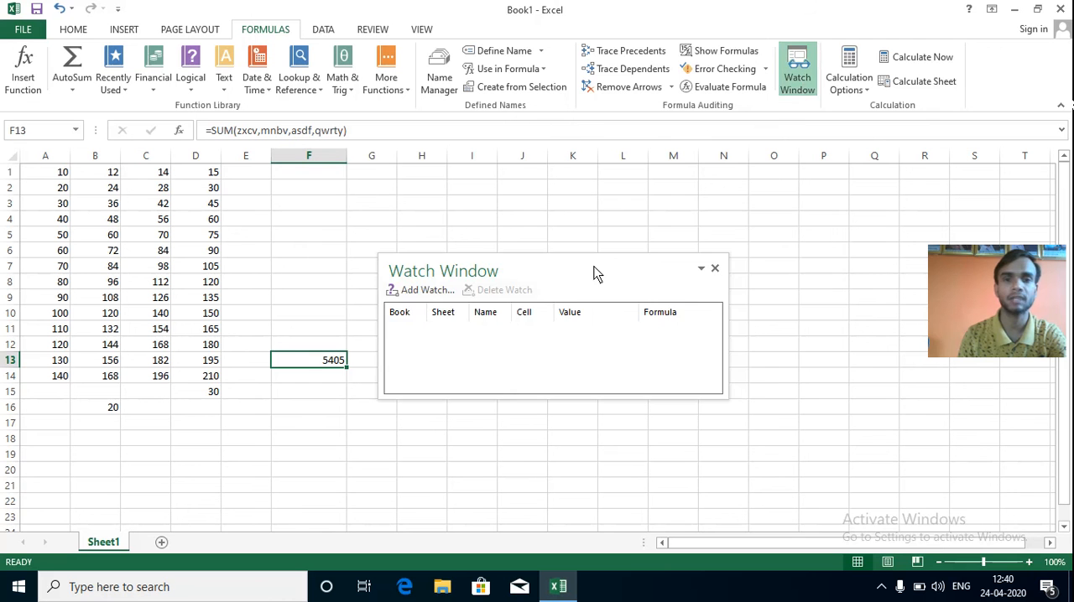
left_click_drag(594, 274, 698, 245)
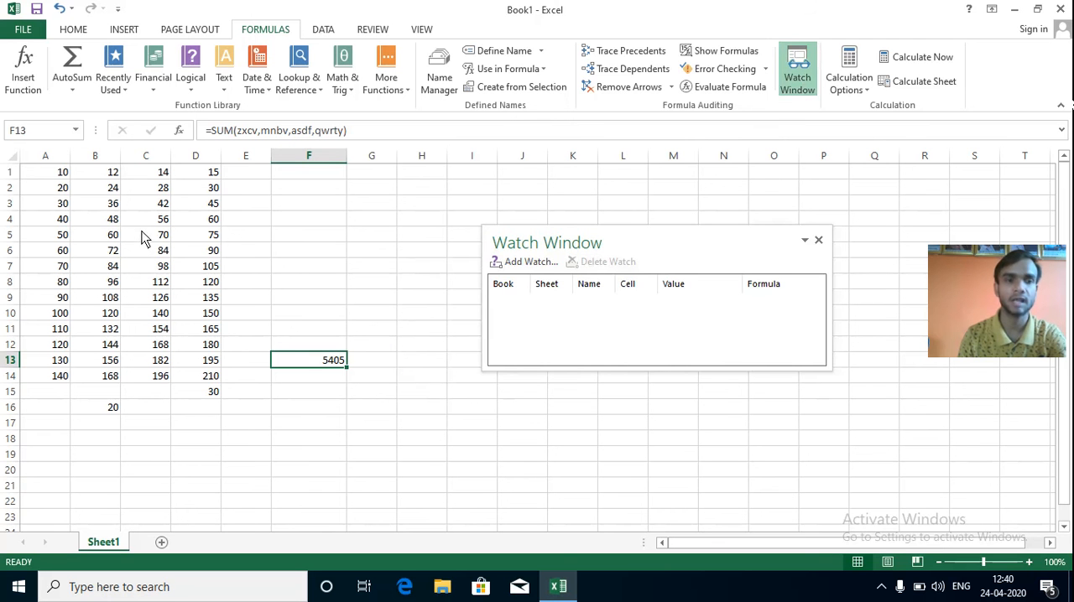
left_click(499, 285)
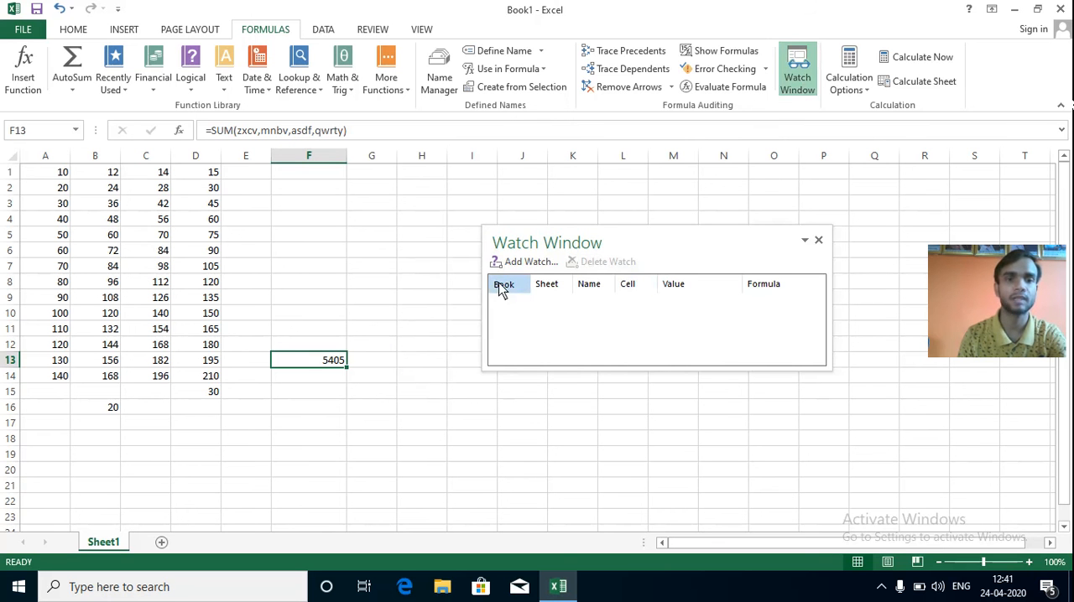
left_click(57, 160)
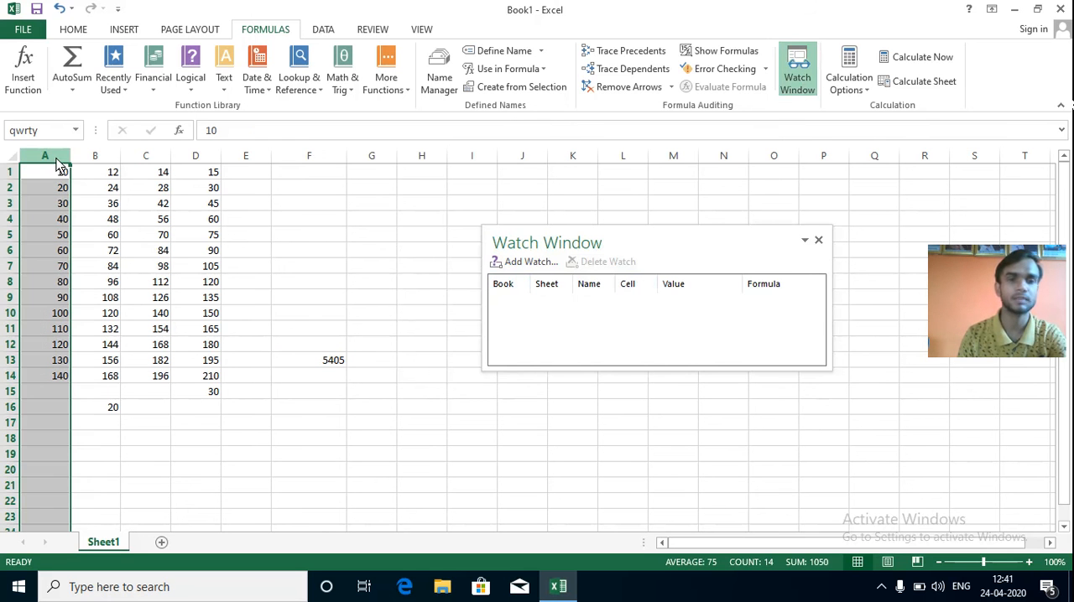
left_click(525, 263)
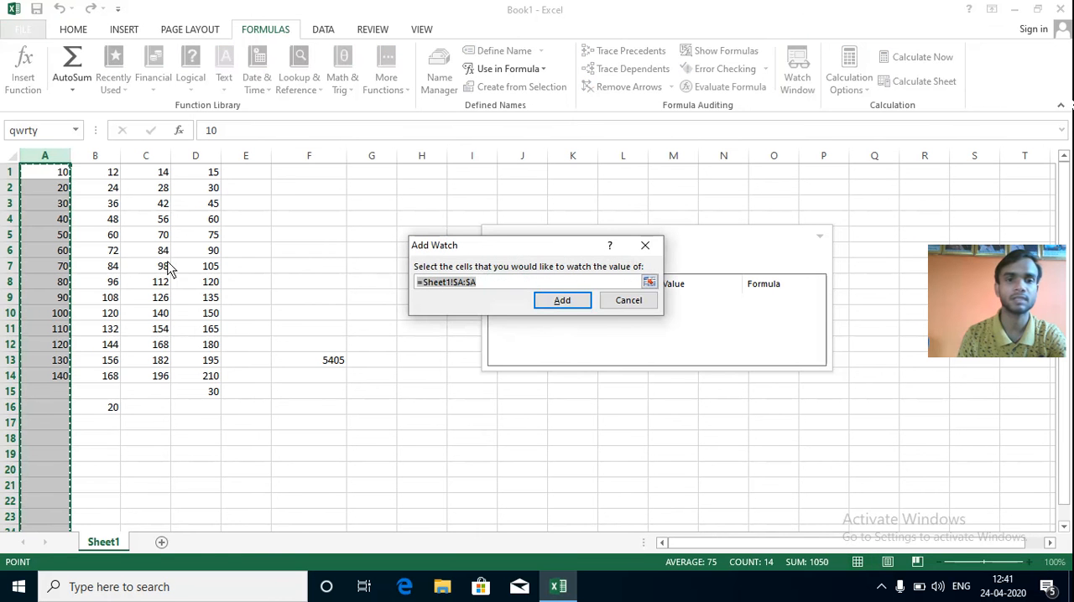
left_click(588, 304)
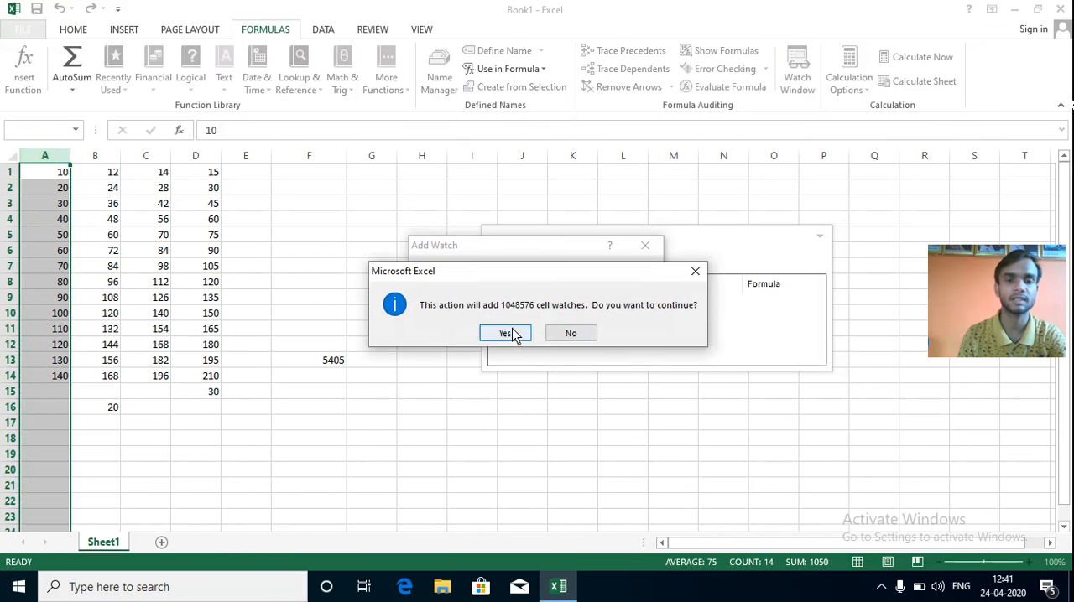
left_click(512, 333)
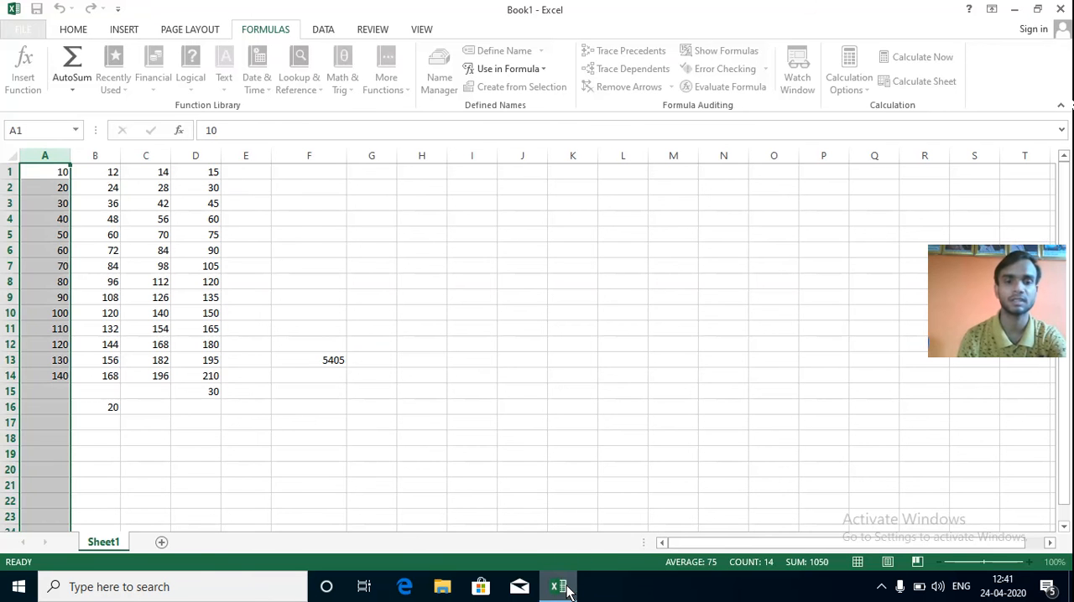
mouse_move(560, 585)
left_click(577, 530)
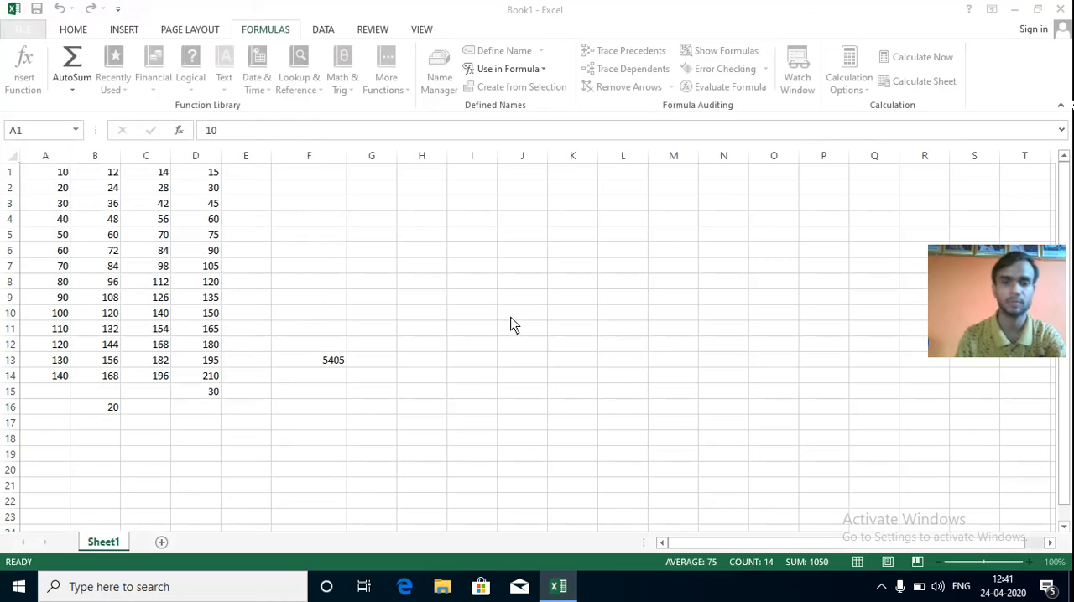
Switch to Task Manager, end the Microsoft Excel task, and close Task Manager.
key("ctrl+shift+Escape")
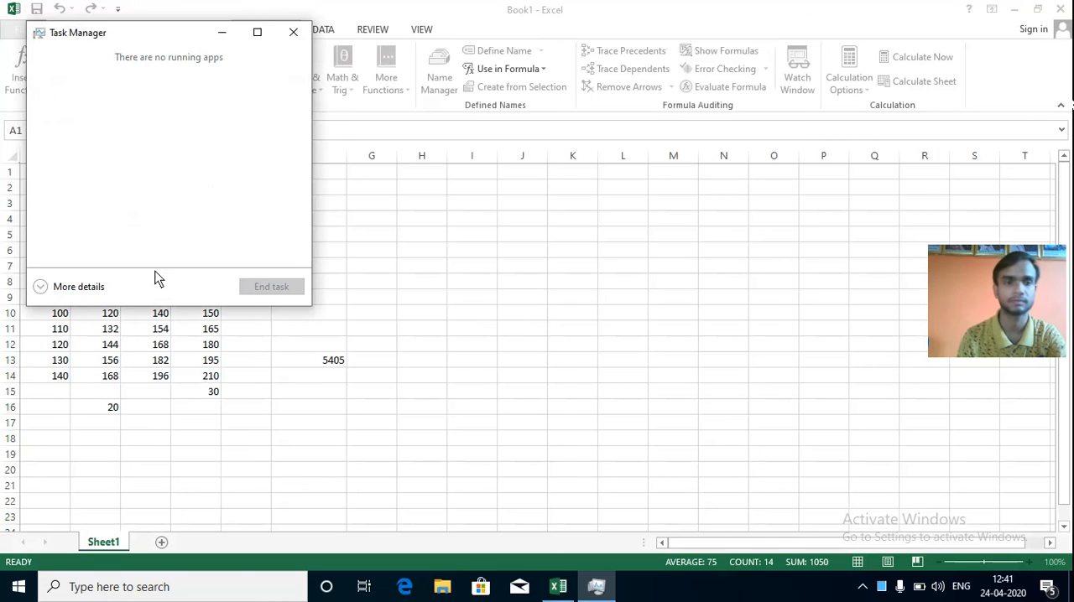
left_click(79, 286)
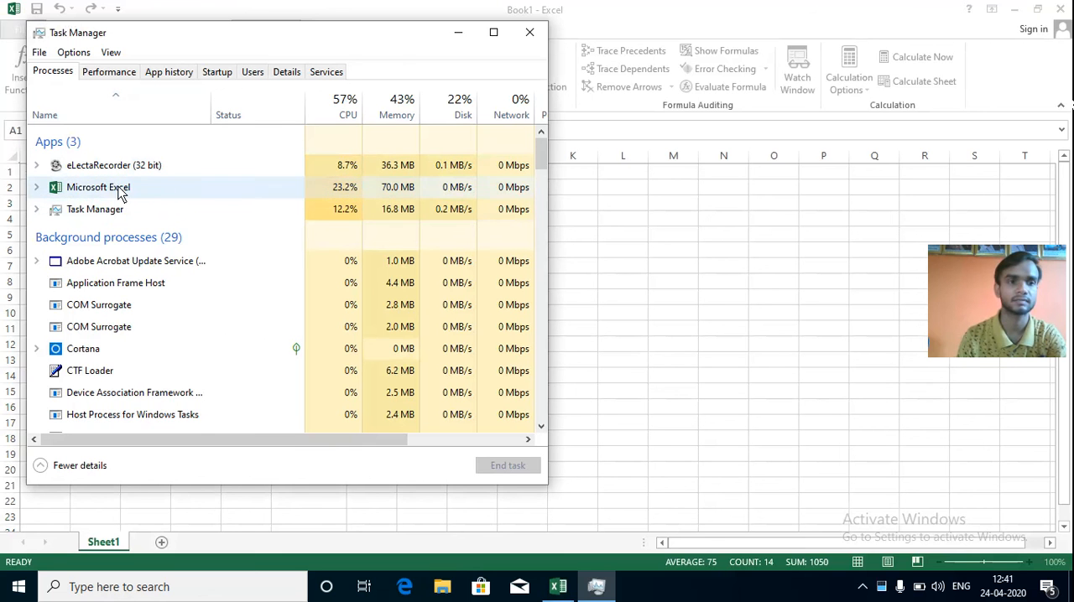
left_click(119, 191)
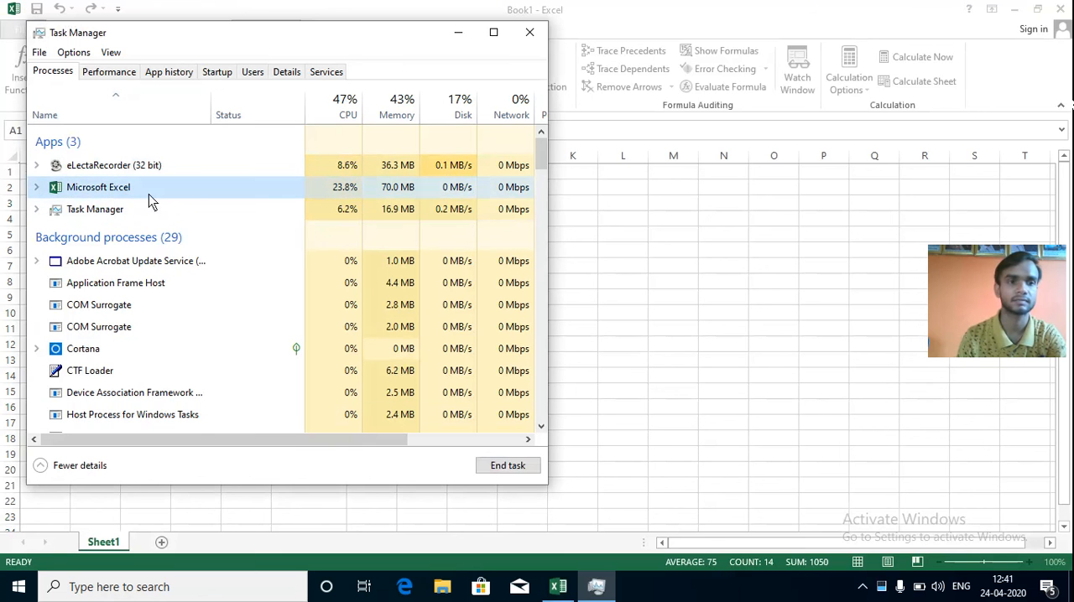
left_click(520, 472)
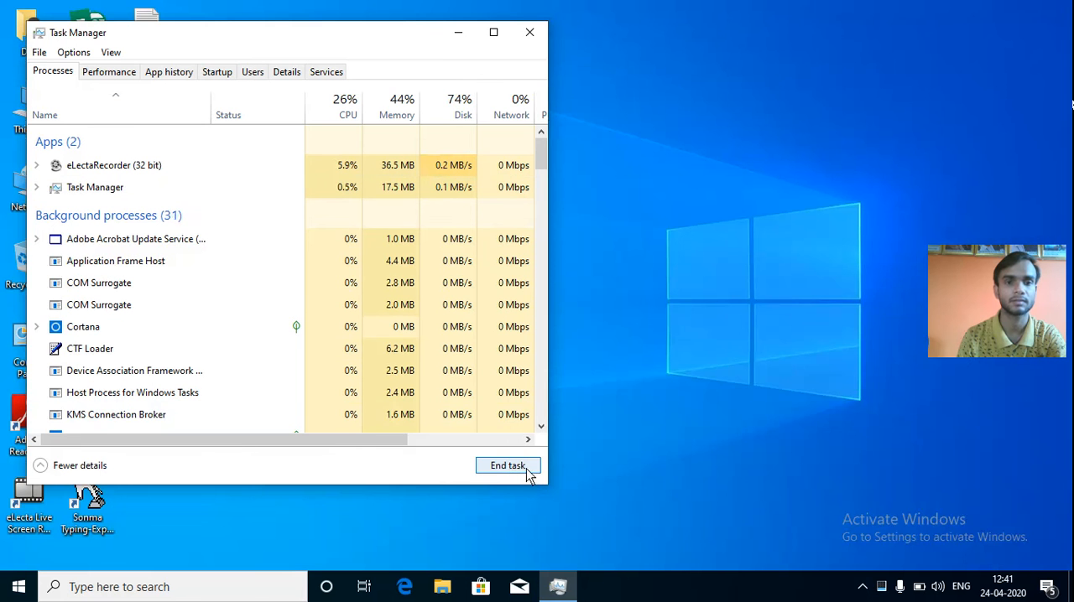
left_click(531, 38)
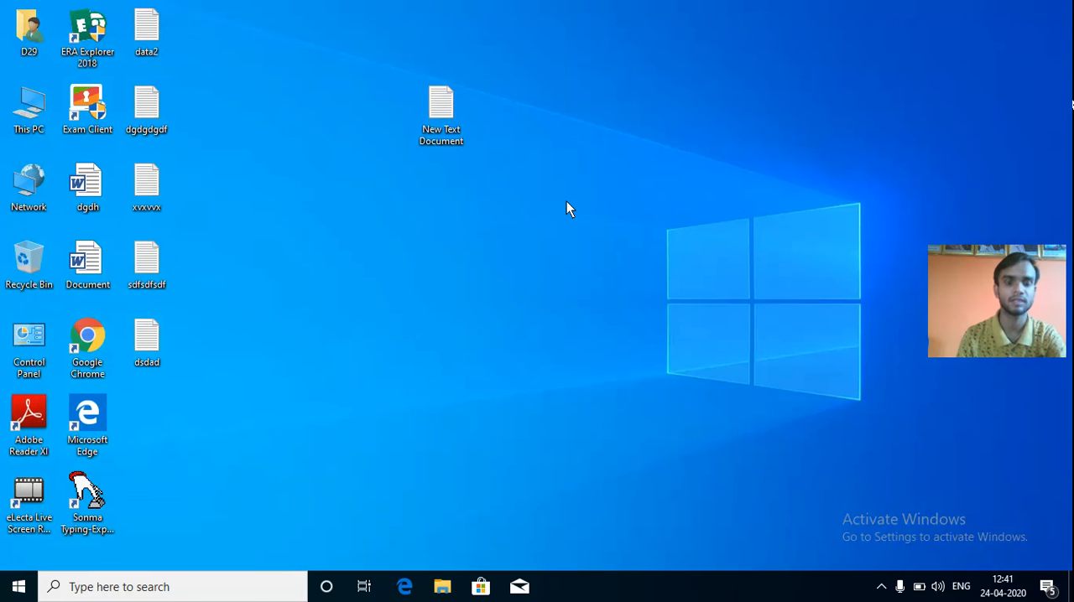
Launch Excel 2013 again with a blank workbook and bring up its formula commands.
key("super")
type("excel")
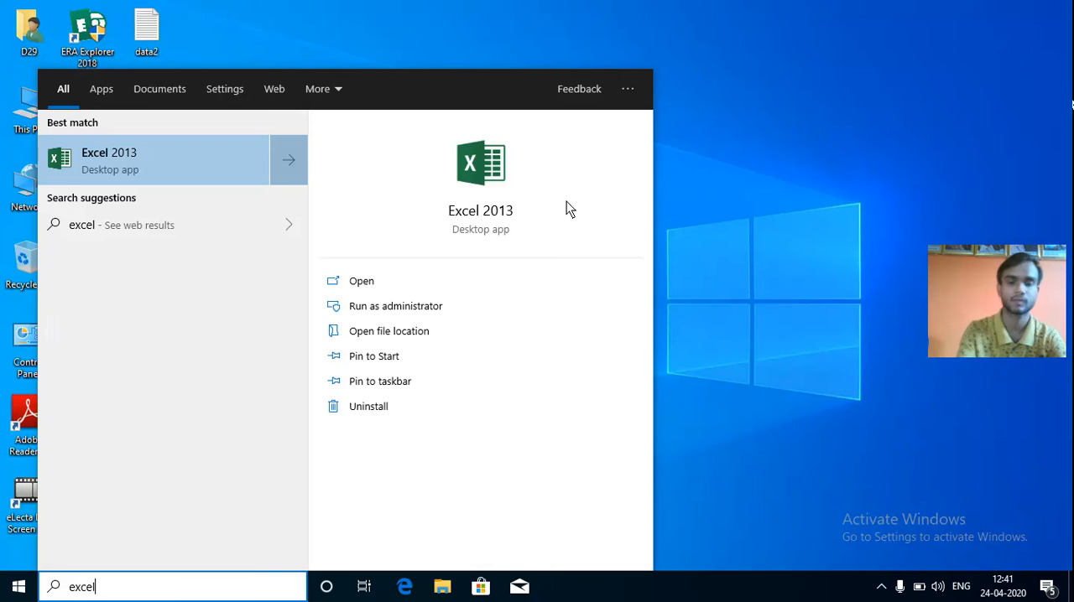
key("Return")
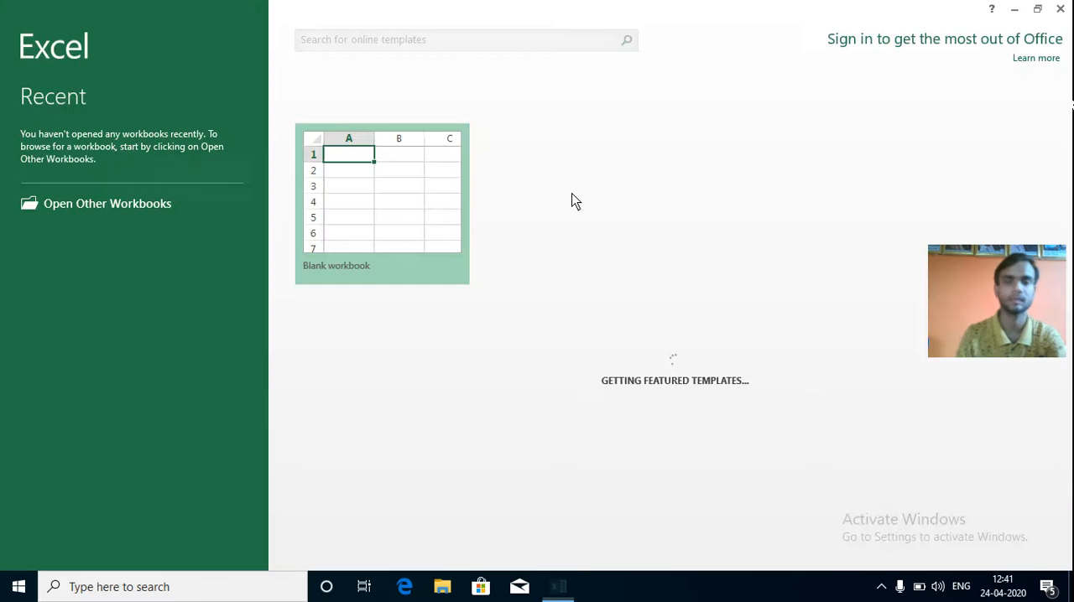
key("Return")
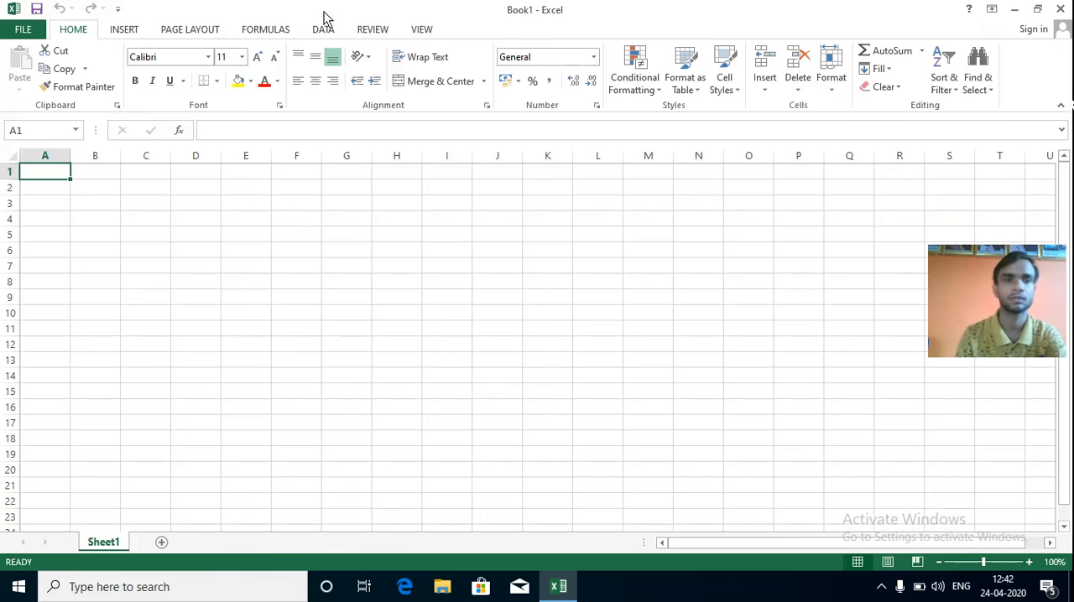
left_click(282, 30)
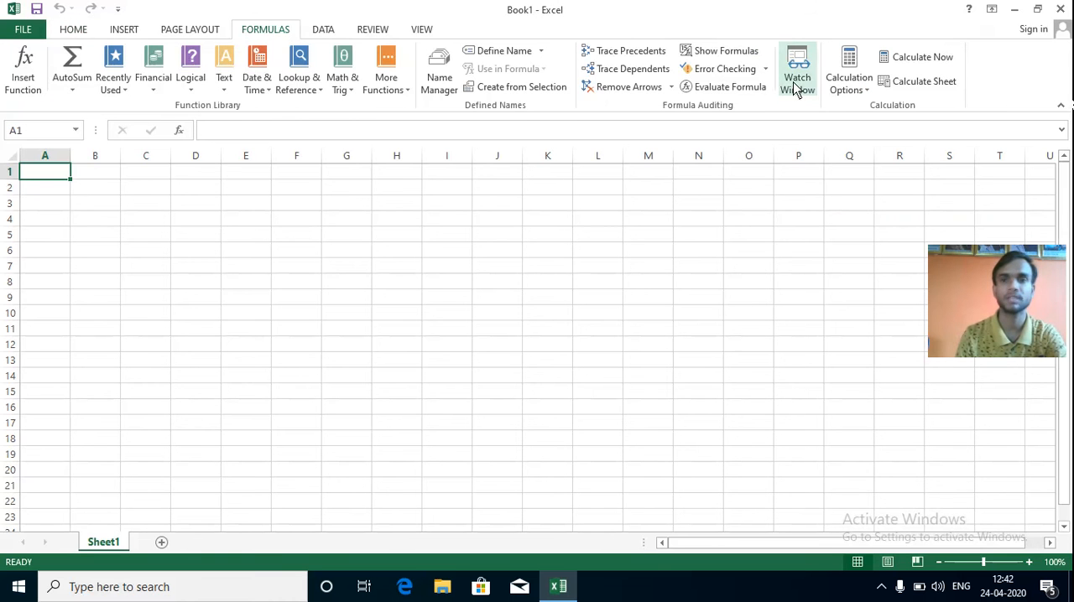
Enter 10 in A1 and 20 in A2, and fill the series down to A12.
type("10")
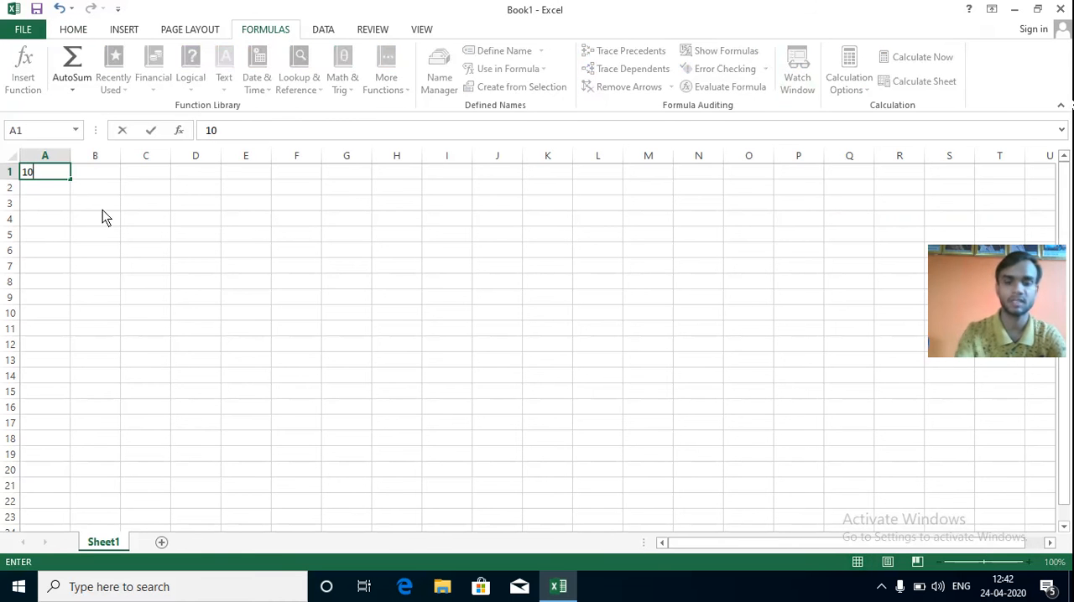
key("Return")
type("20")
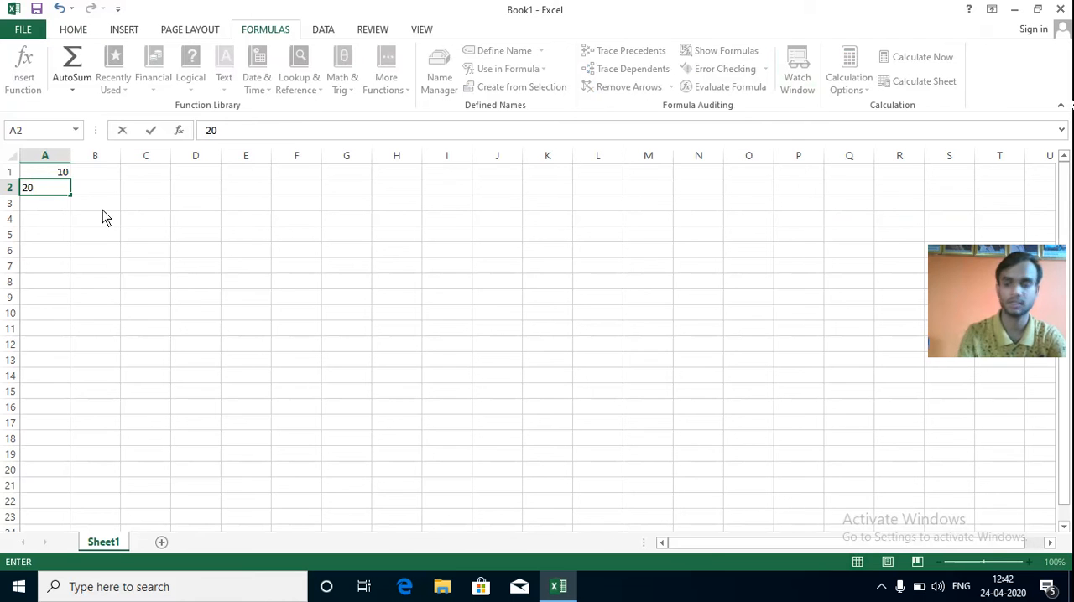
key("shift+Up")
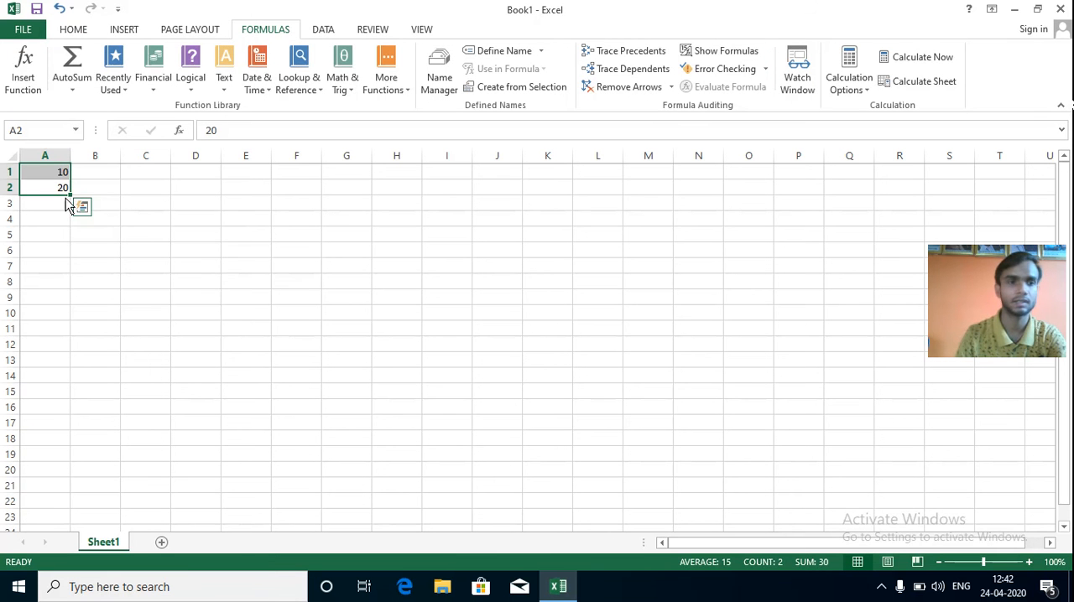
left_click_drag(70, 199, 71, 359)
Enter 20 in B1 and 40 in B2, and fill the series down to B12.
left_click(110, 172)
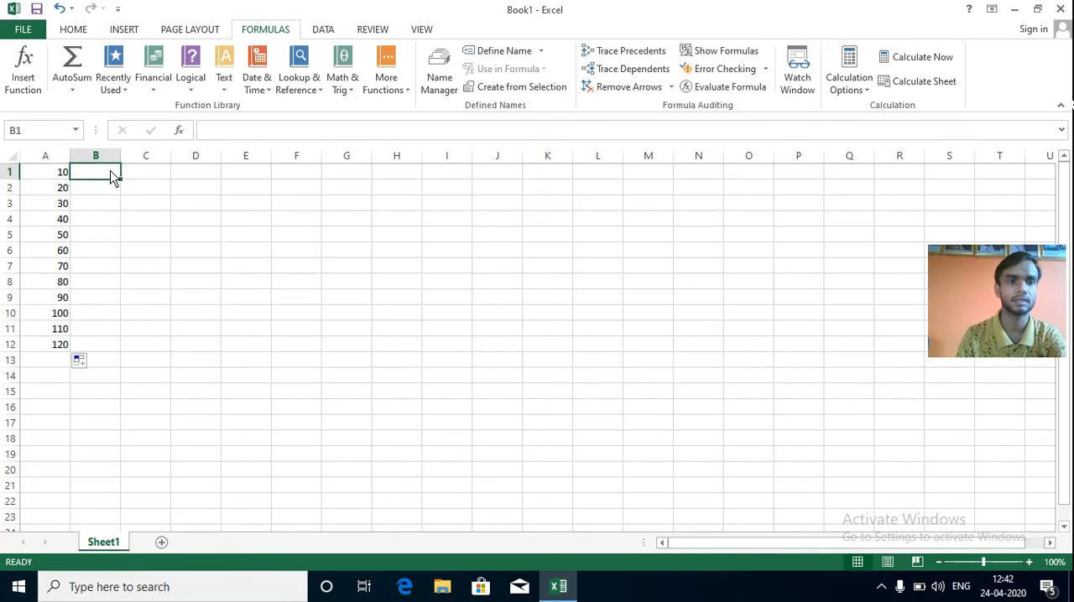
type("20")
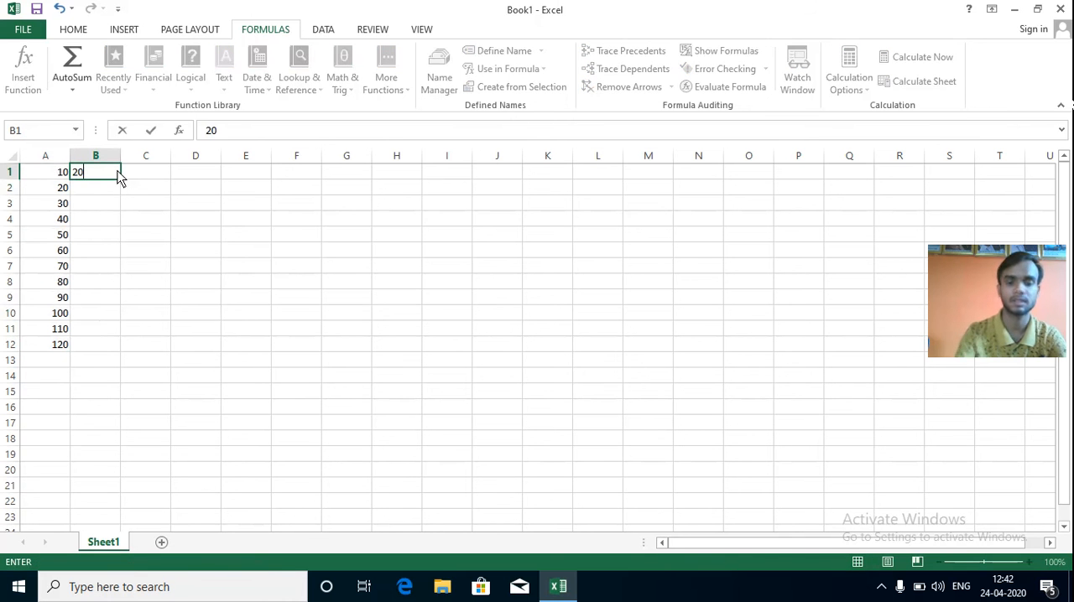
key("Return")
type("4")
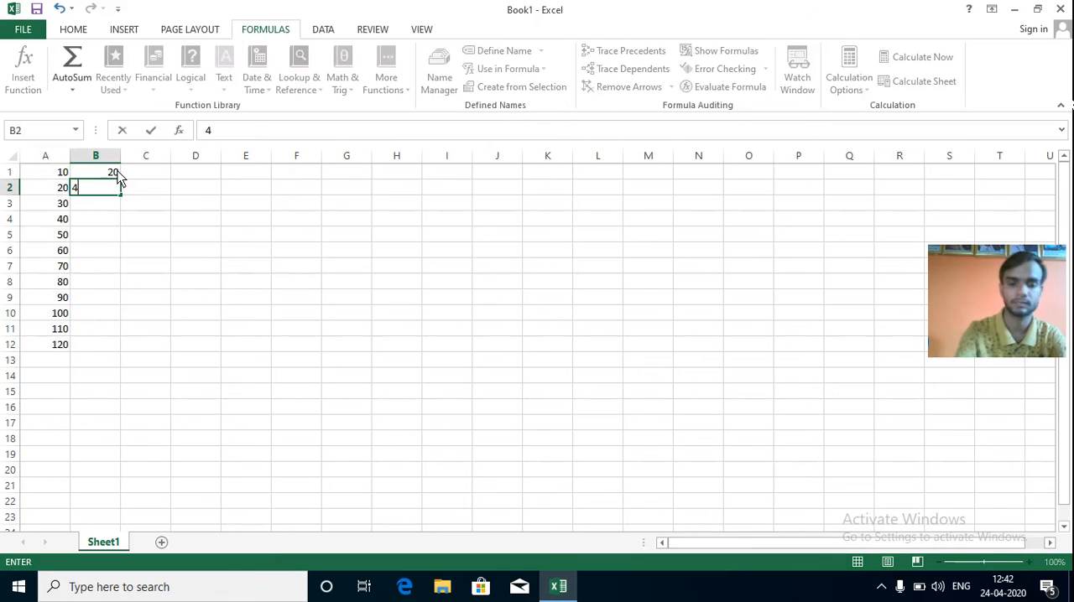
type("0")
left_click_drag(118, 177, 118, 348)
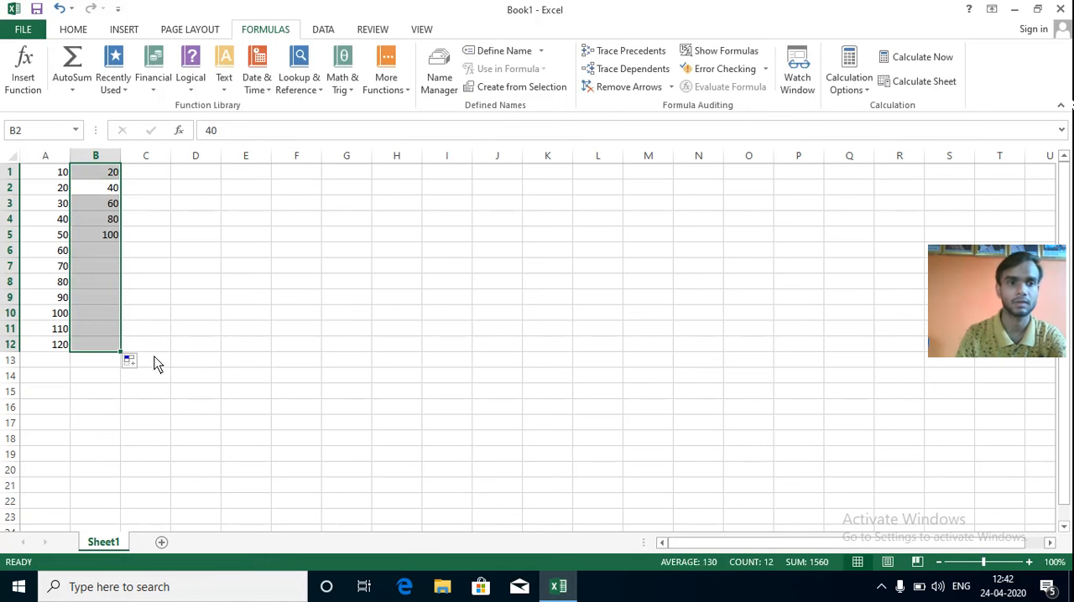
left_click(234, 357)
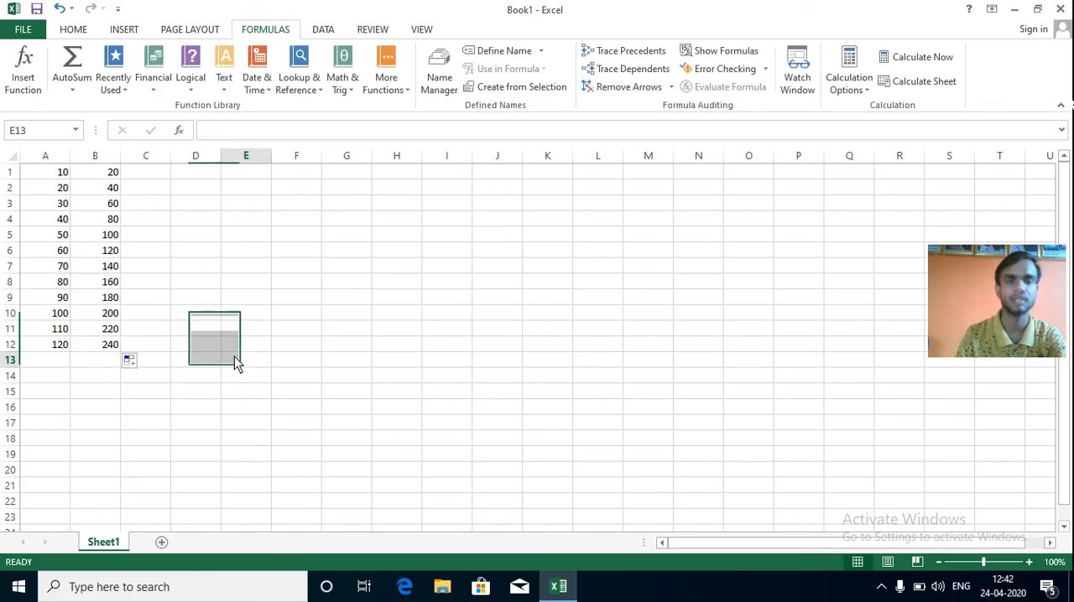
left_click(194, 370)
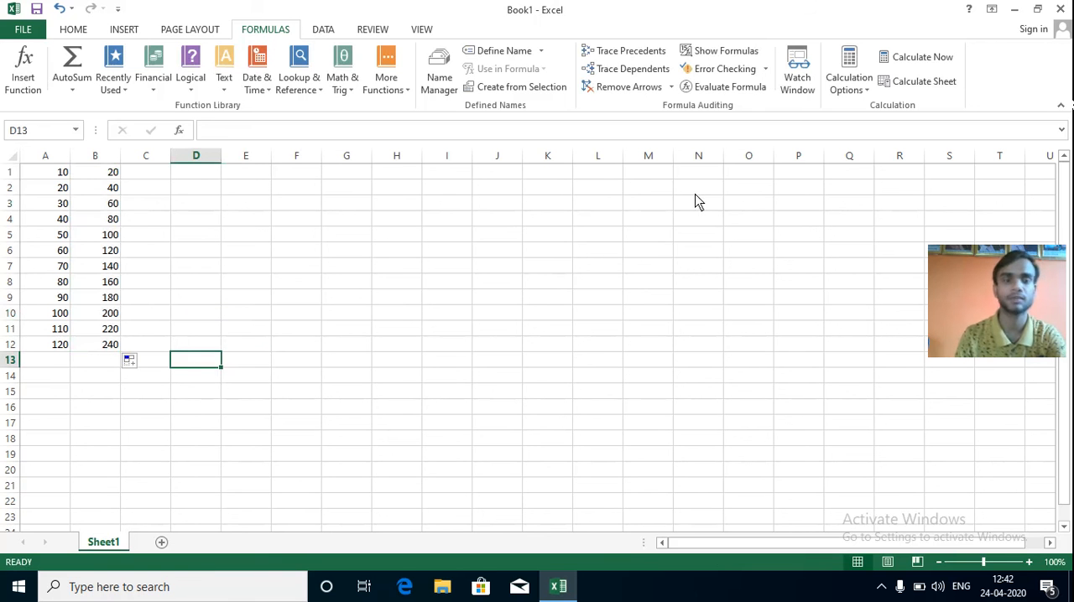
Open the Watch Window and add watches for cells A1:A12 on Sheet1.
left_click(795, 89)
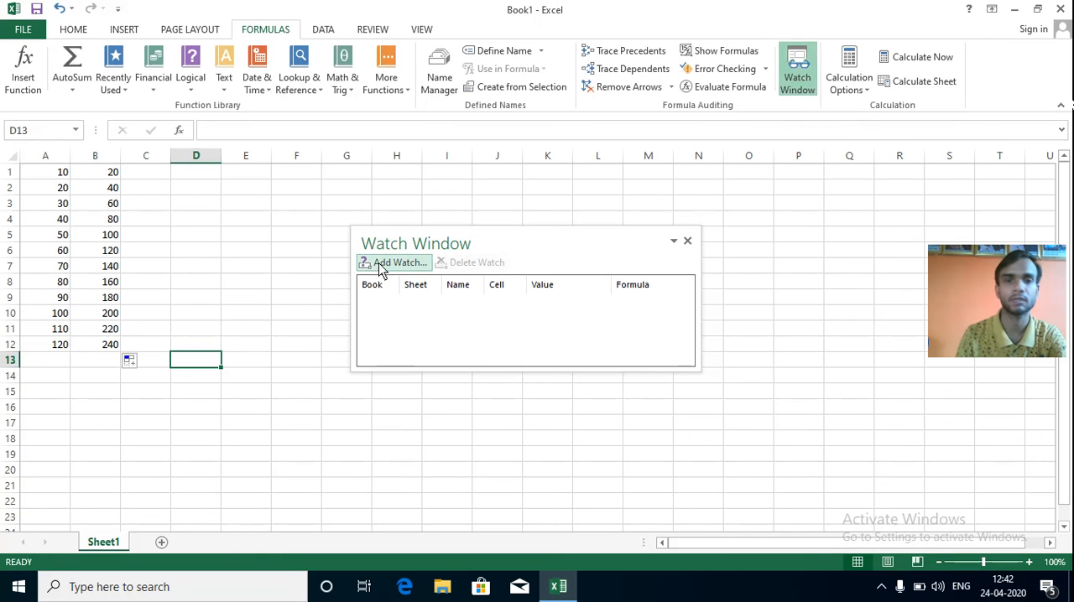
left_click(386, 264)
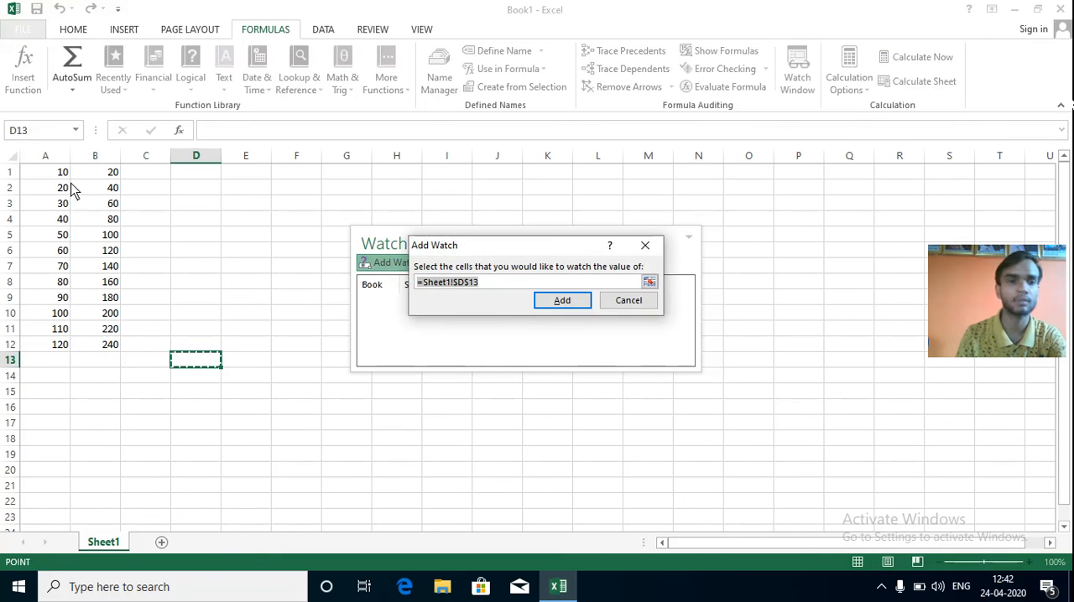
left_click_drag(65, 172, 62, 347)
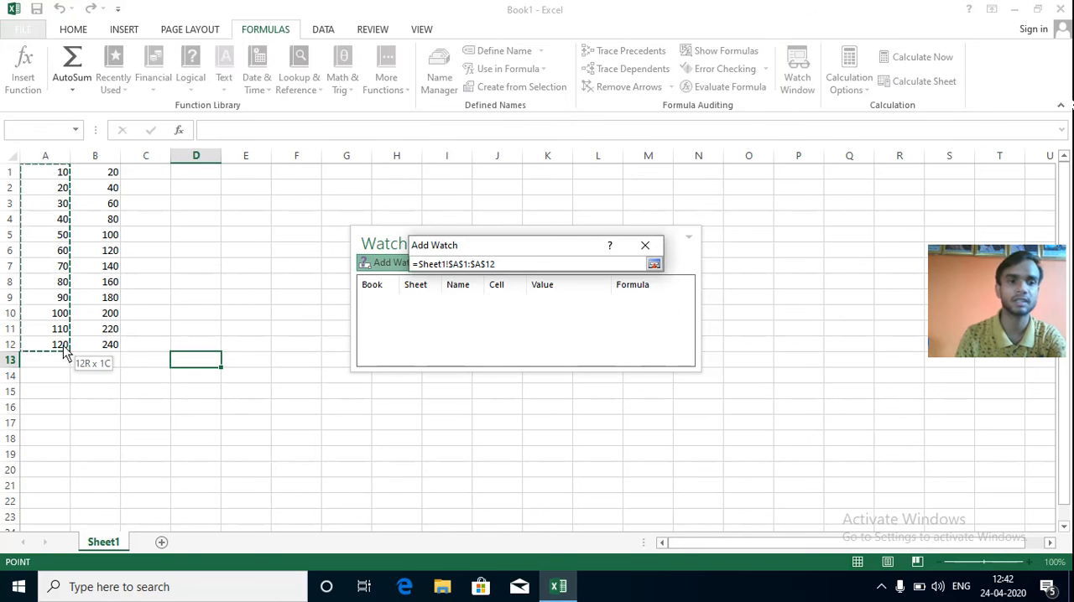
left_click(579, 304)
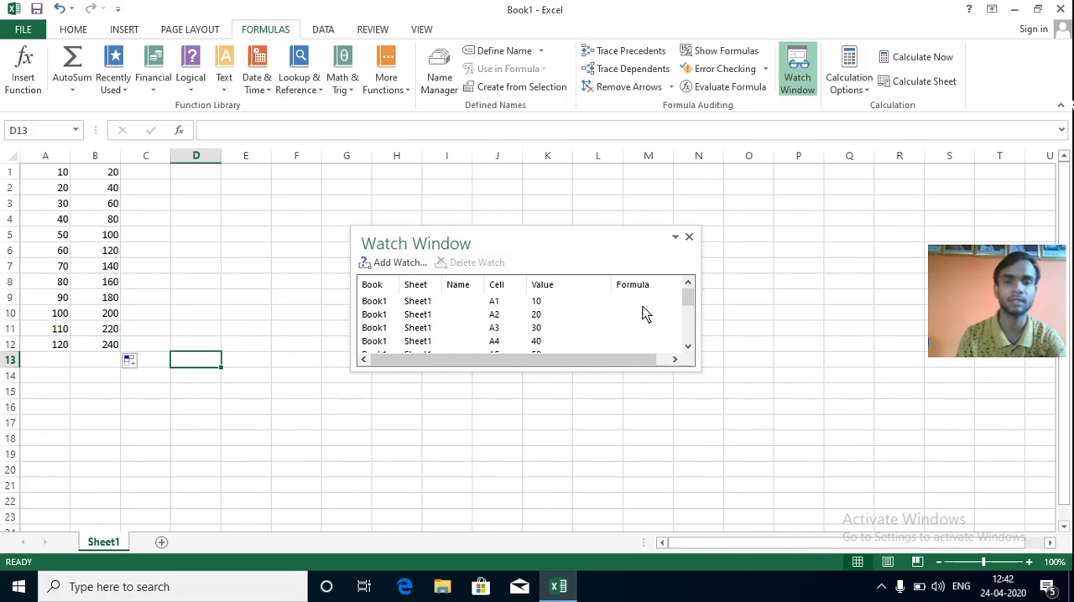
Enter the formula =SUM(A1:A12) in cell A13 to total the column A values.
left_click(109, 391)
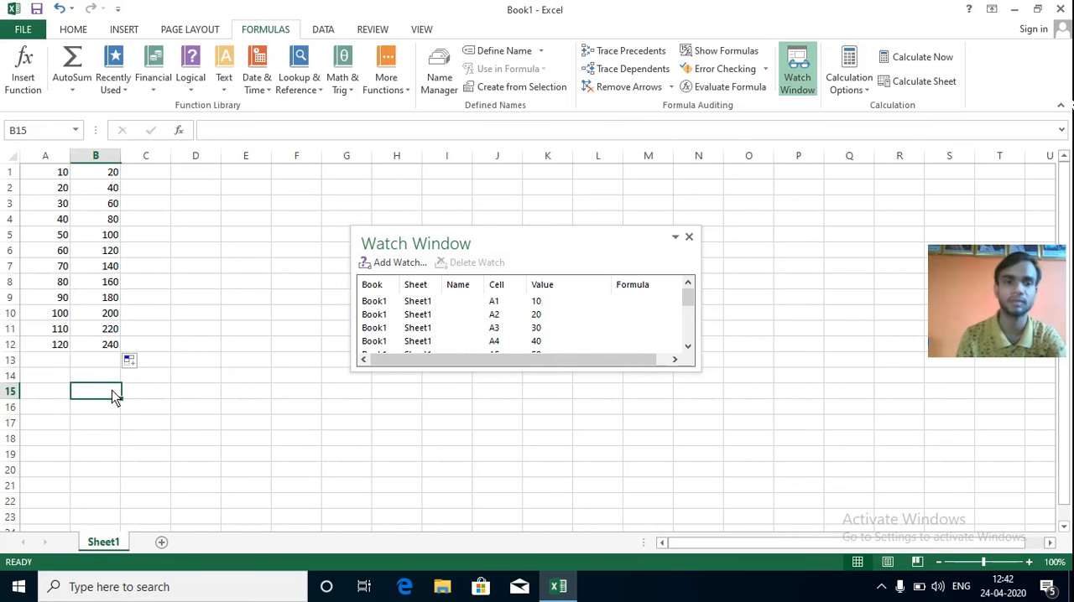
left_click(61, 366)
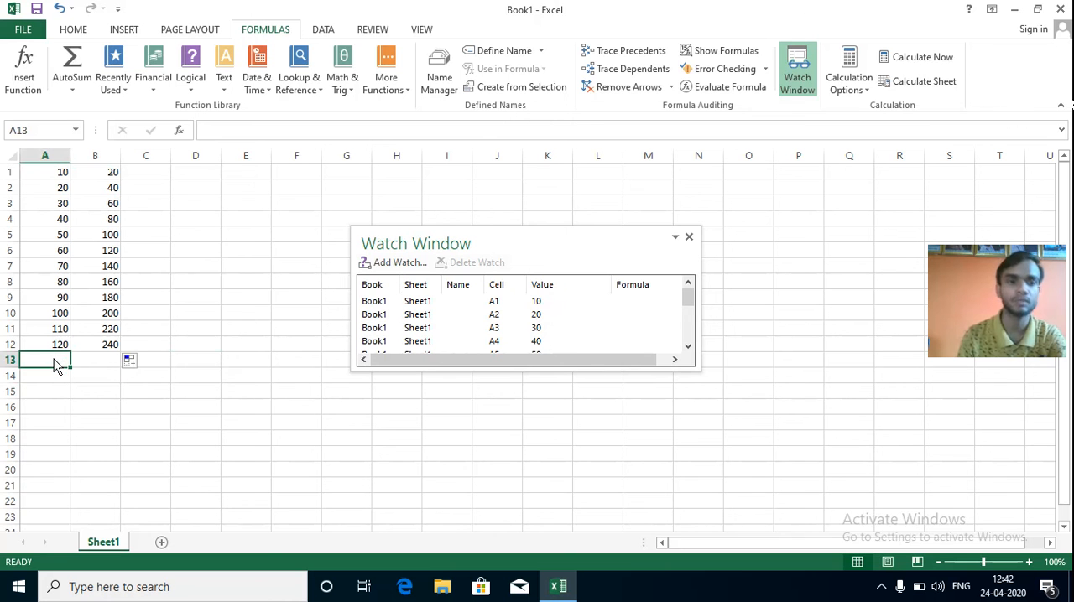
type("=sum")
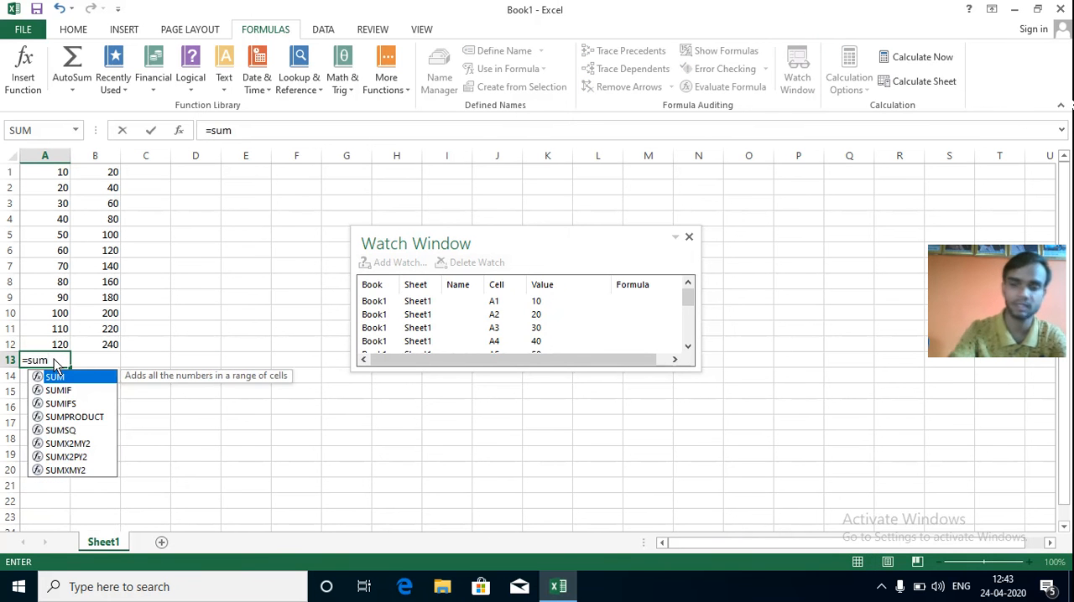
type("(")
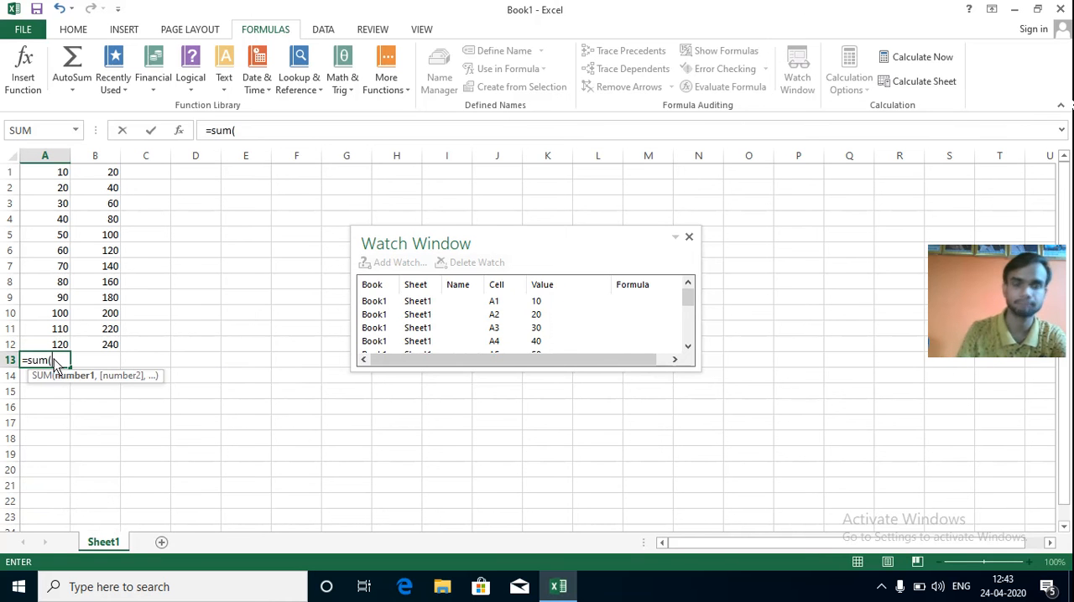
left_click_drag(64, 172, 55, 349)
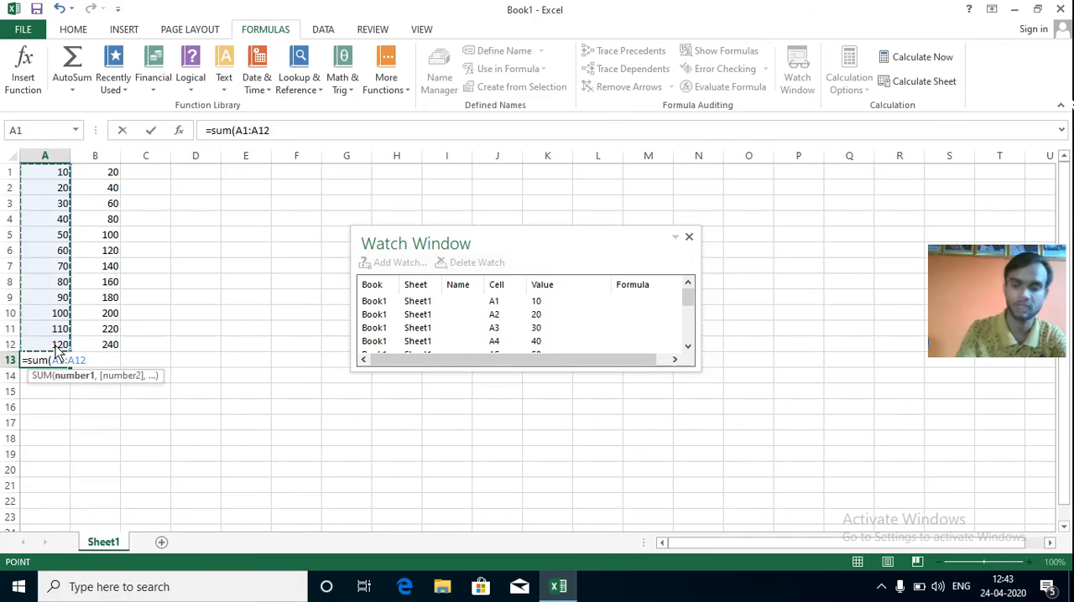
type(")")
key("Return")
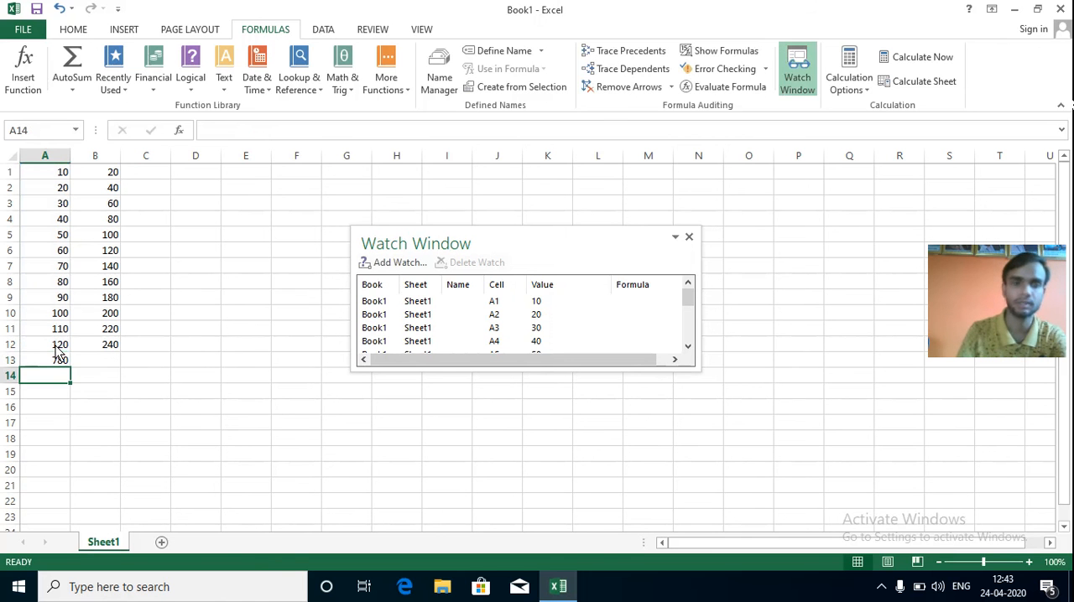
Check the existing column A watches in the Watch Window, and close the window.
left_click(516, 305)
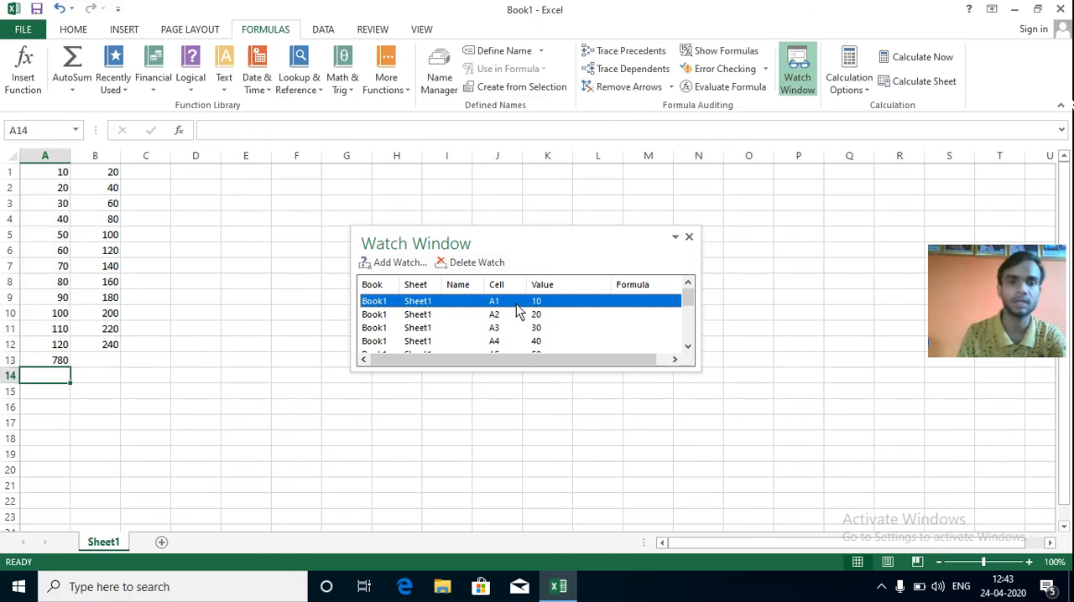
left_click(442, 331)
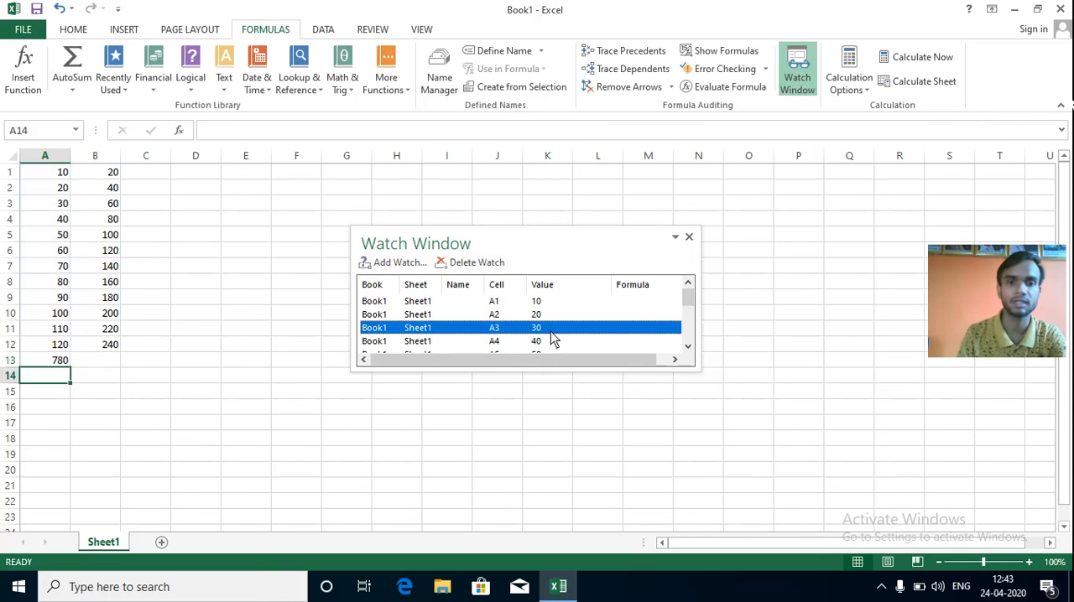
scroll(579, 335, "down", 2)
scroll(589, 335, "down", 1)
scroll(537, 336, "up", 4)
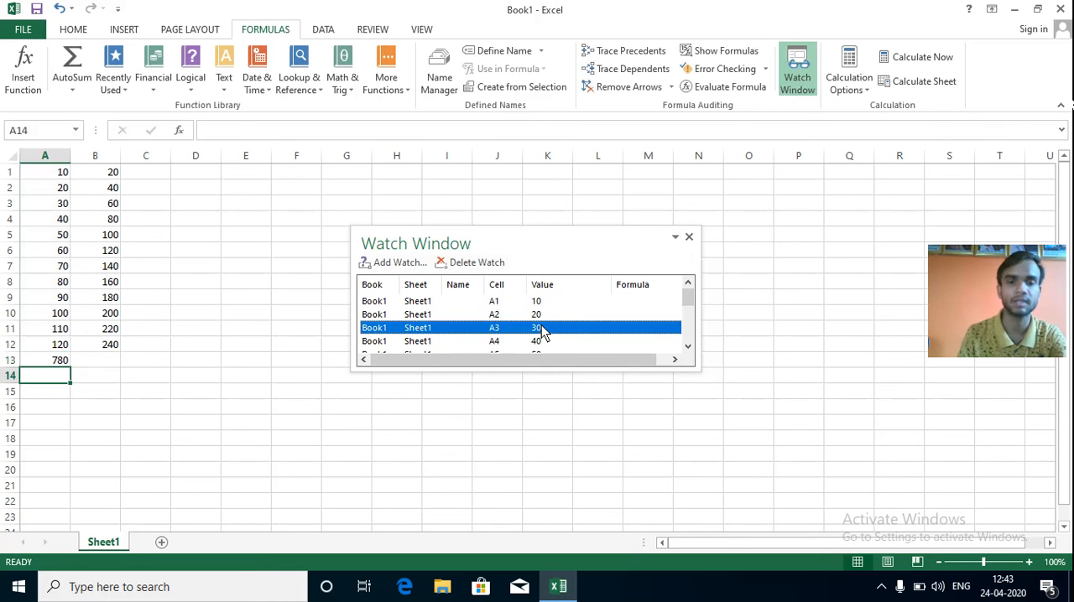
left_click(689, 237)
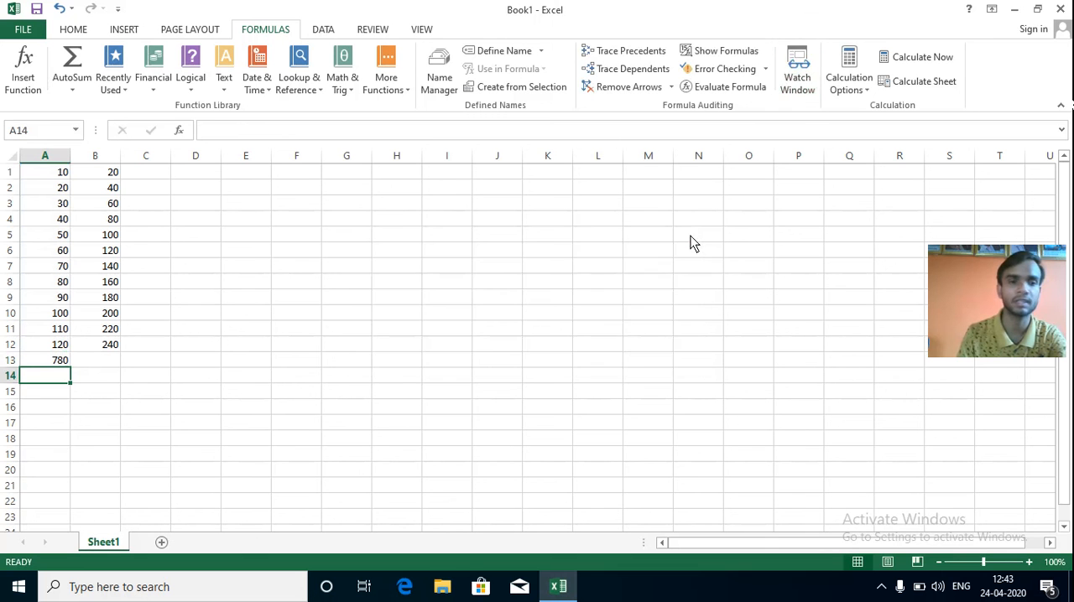
Reopen the Watch Window and add watches for cells A1:A13 on Sheet1.
left_click(796, 77)
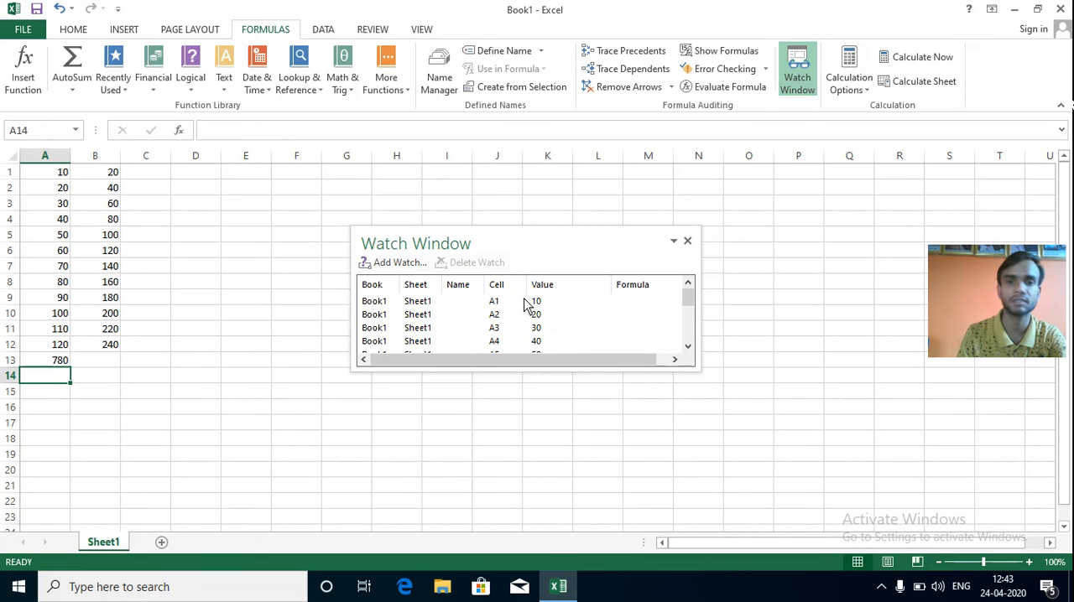
left_click(397, 264)
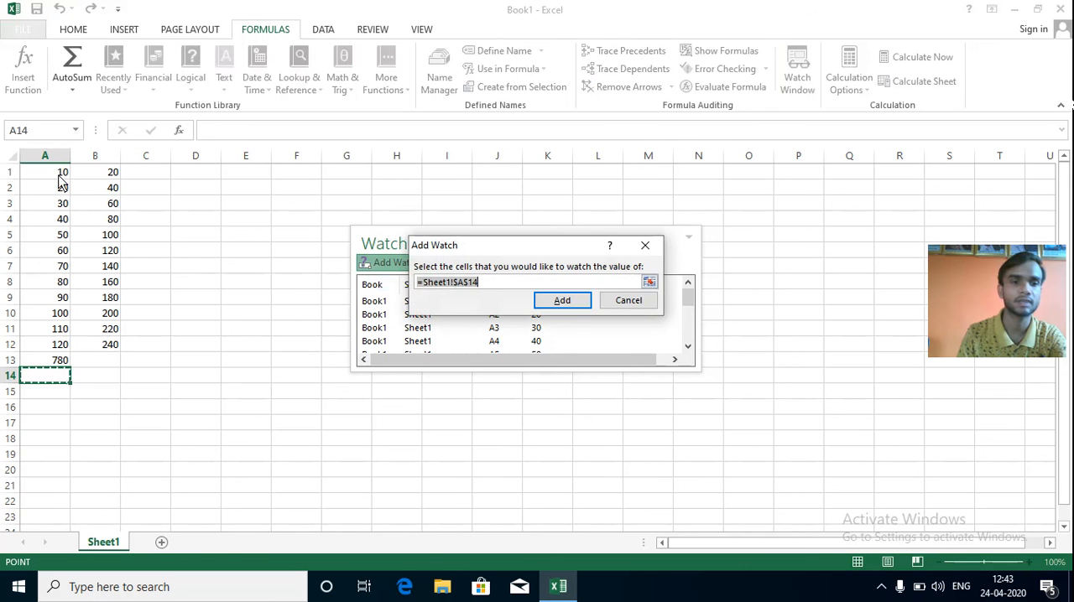
left_click_drag(61, 178, 60, 363)
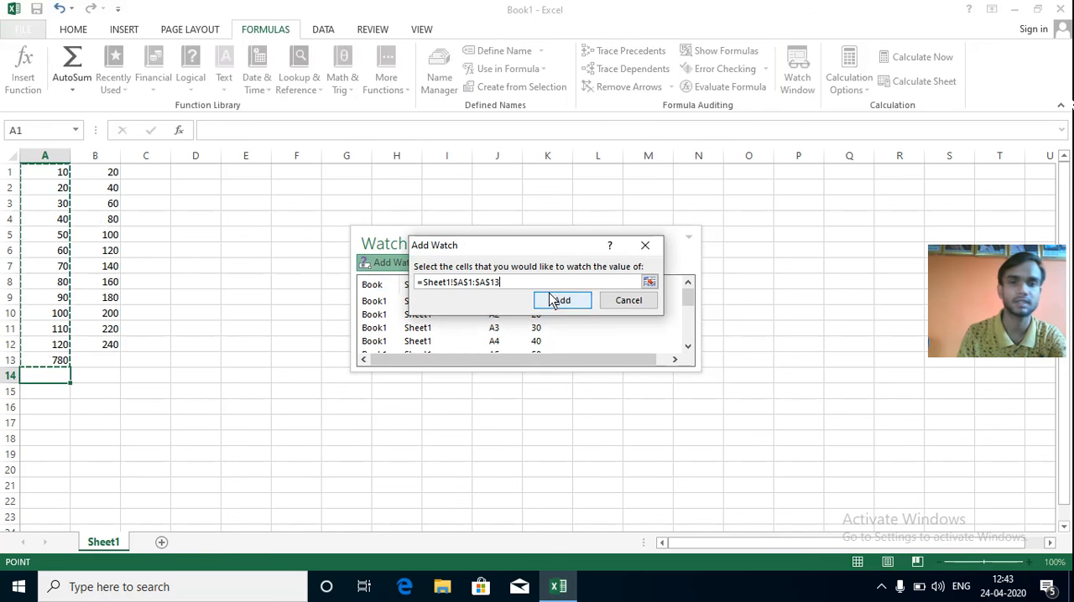
left_click(553, 301)
Look further down the list of watched cells and move the Watch Window over columns L to R.
scroll(594, 327, "down", 1)
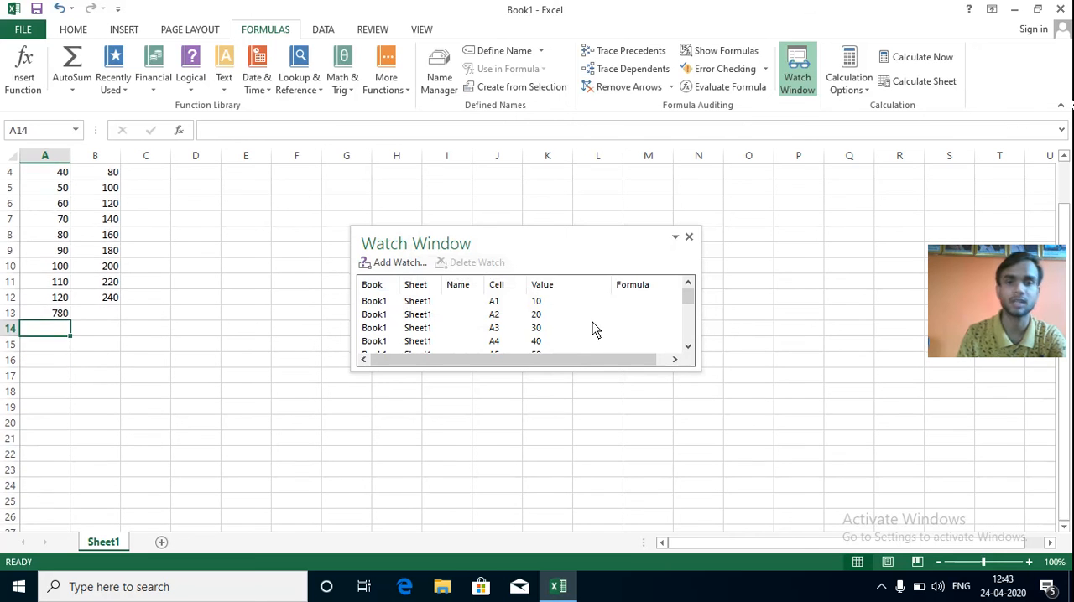
scroll(491, 336, "down", 2)
scroll(491, 324, "up", 3)
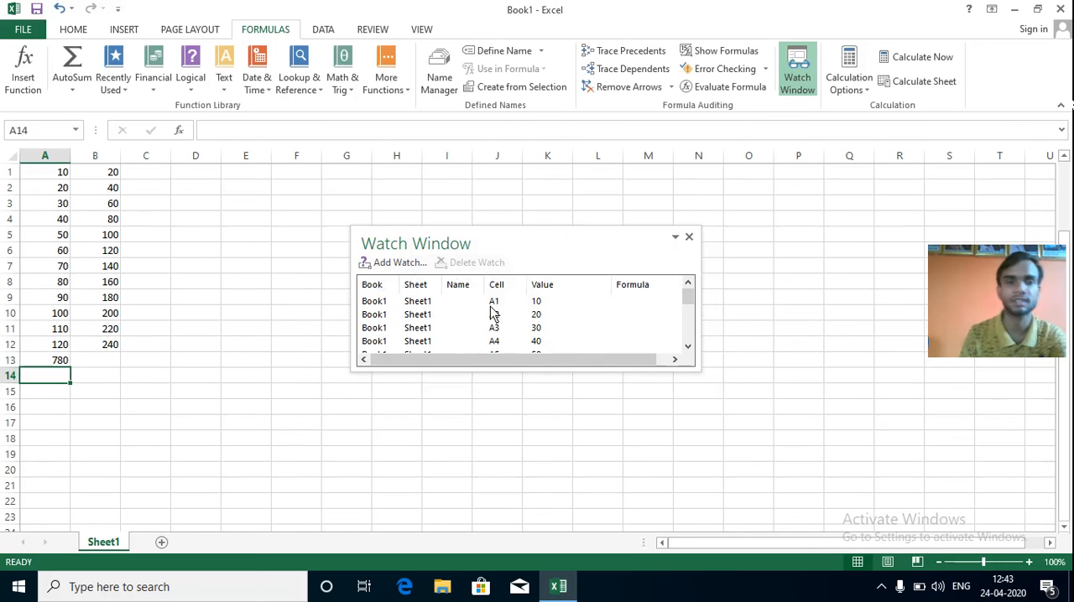
left_click(687, 339)
left_click(675, 359)
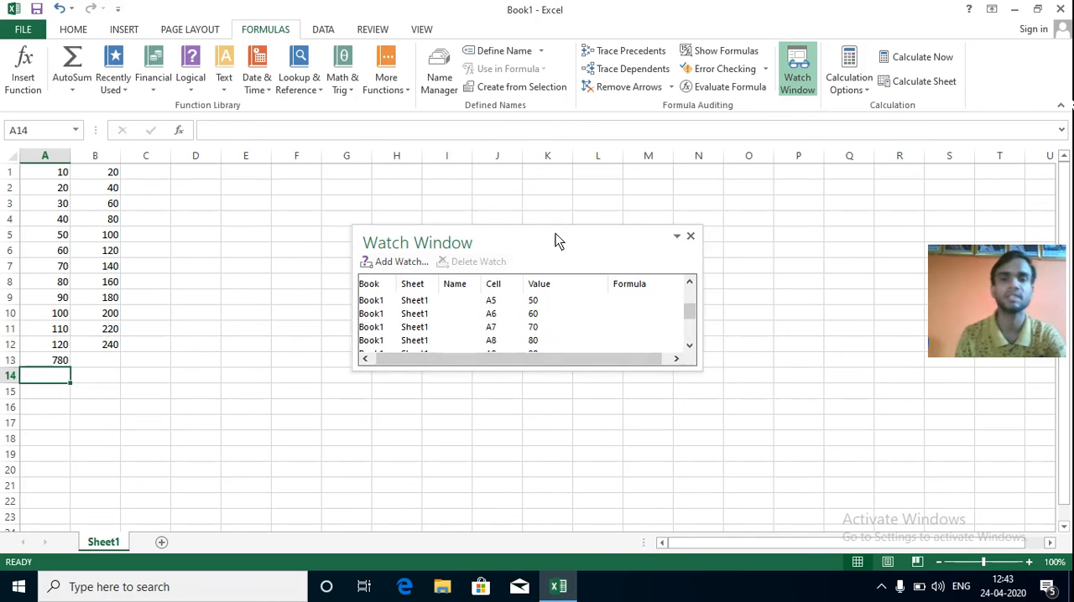
left_click_drag(528, 244, 745, 208)
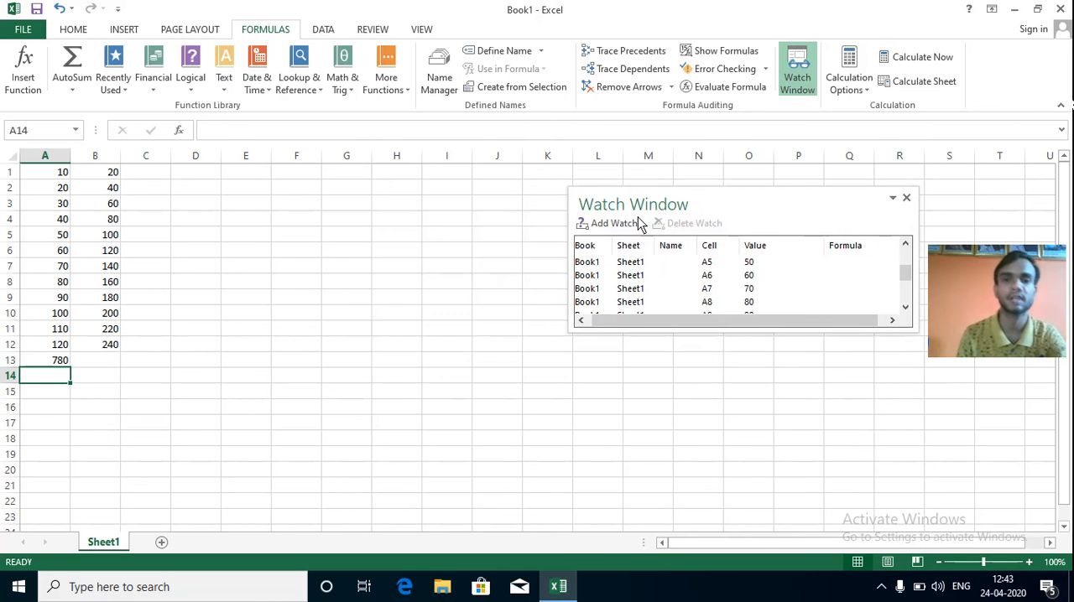
Create a new blank workbook alongside Book1.
left_click(25, 29)
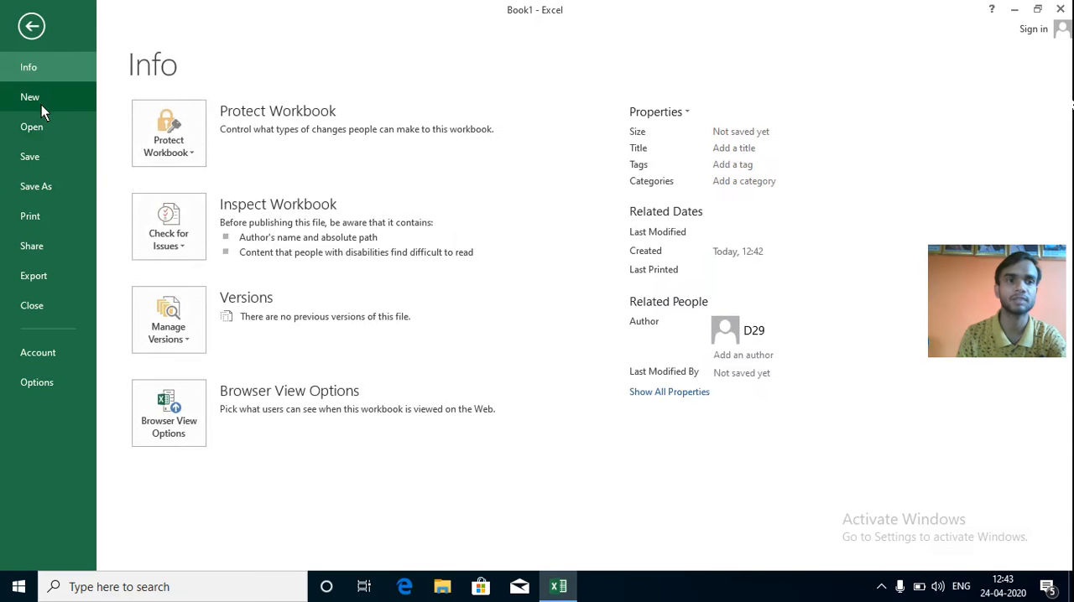
left_click(41, 103)
left_click(210, 277)
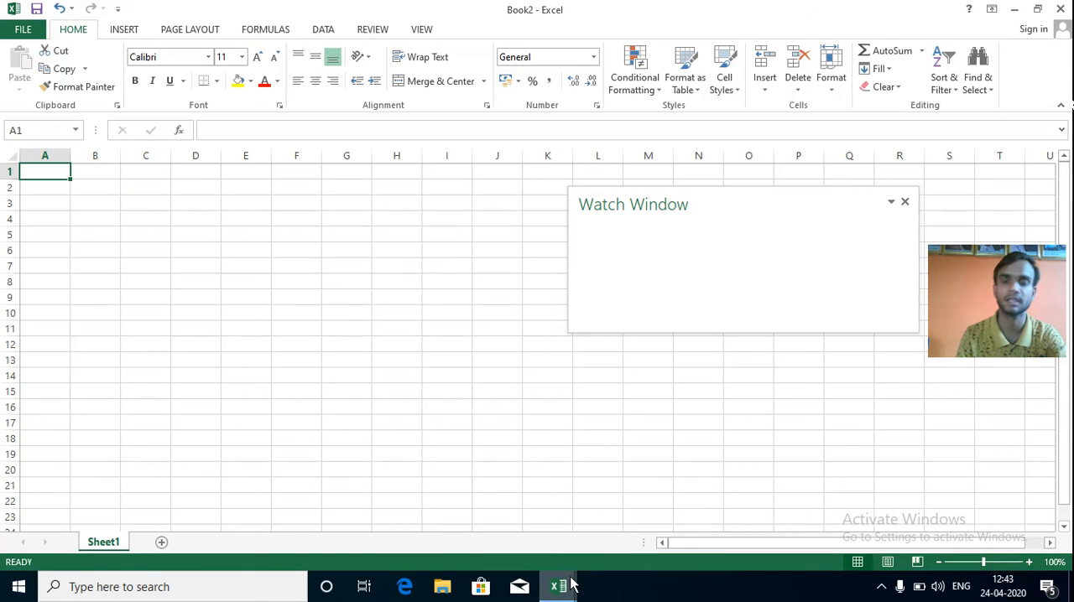
Switch back to the Book1 workbook and close the Watch Window there.
mouse_move(564, 588)
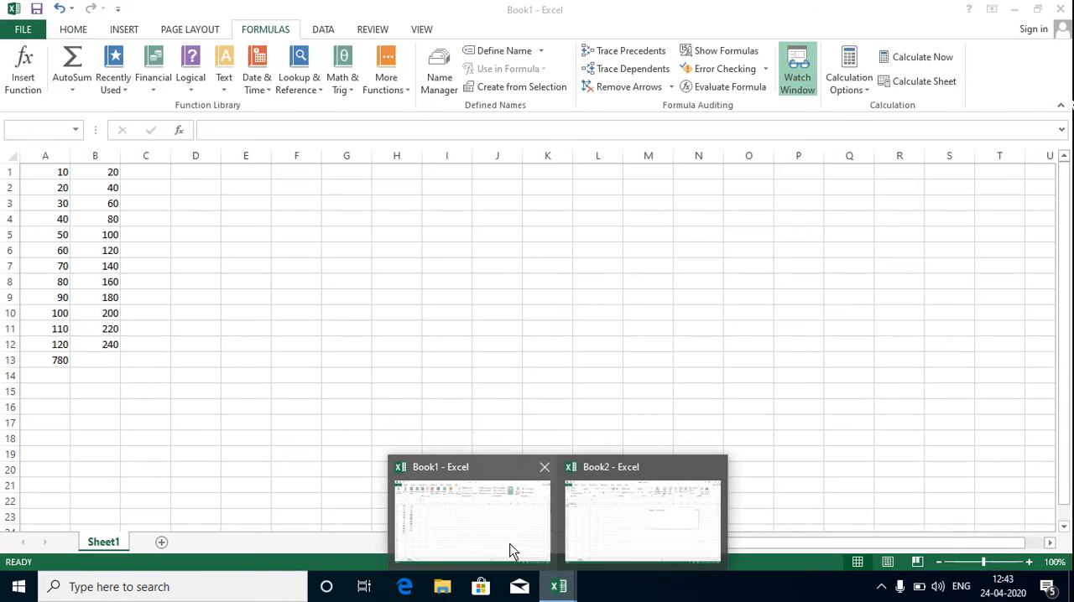
left_click(507, 550)
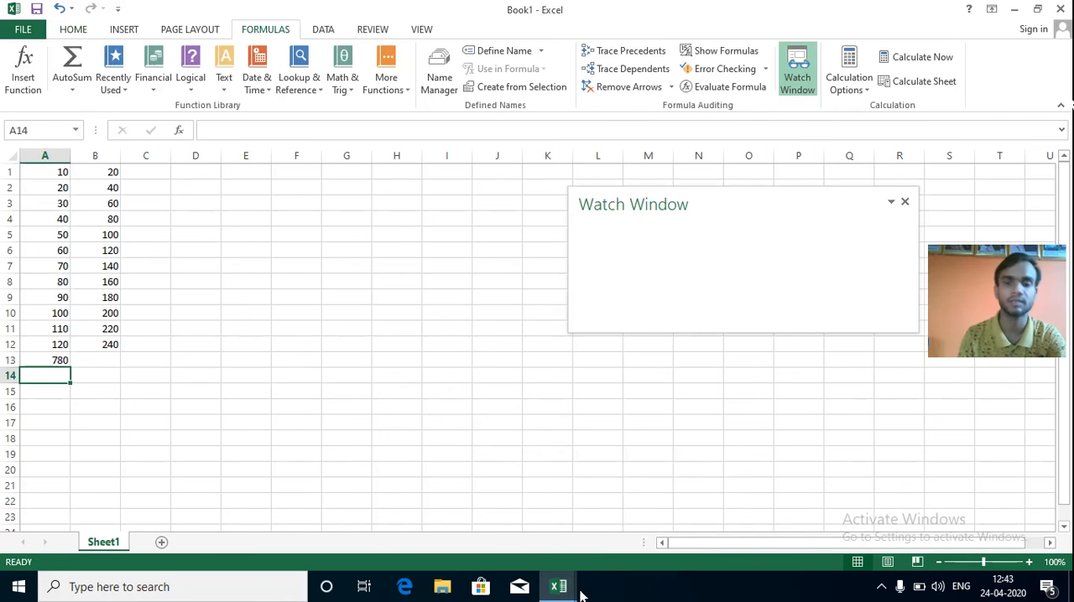
mouse_move(561, 591)
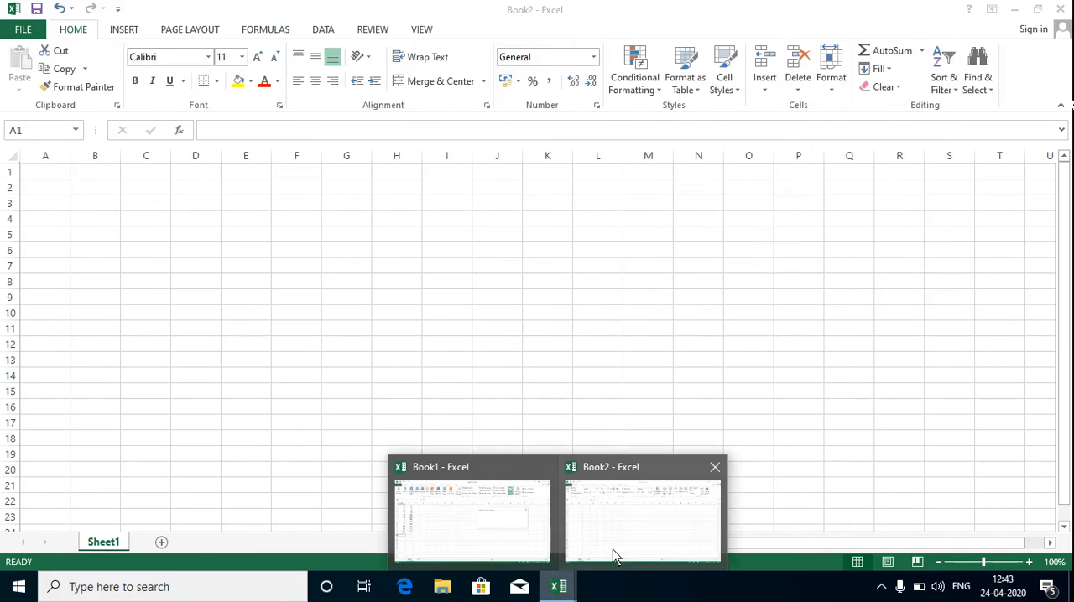
mouse_move(478, 546)
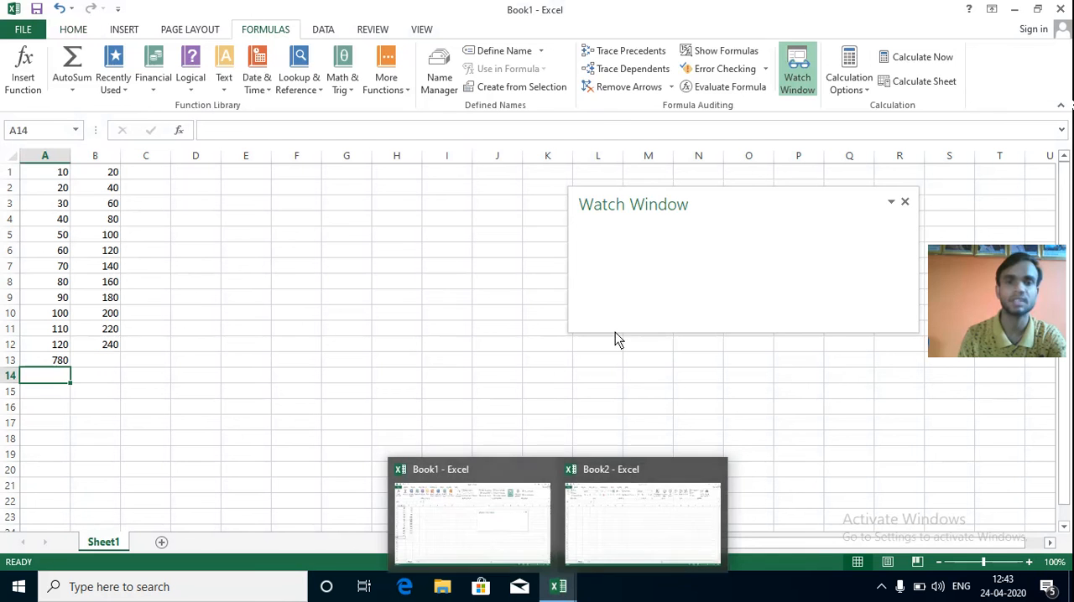
left_click(892, 203)
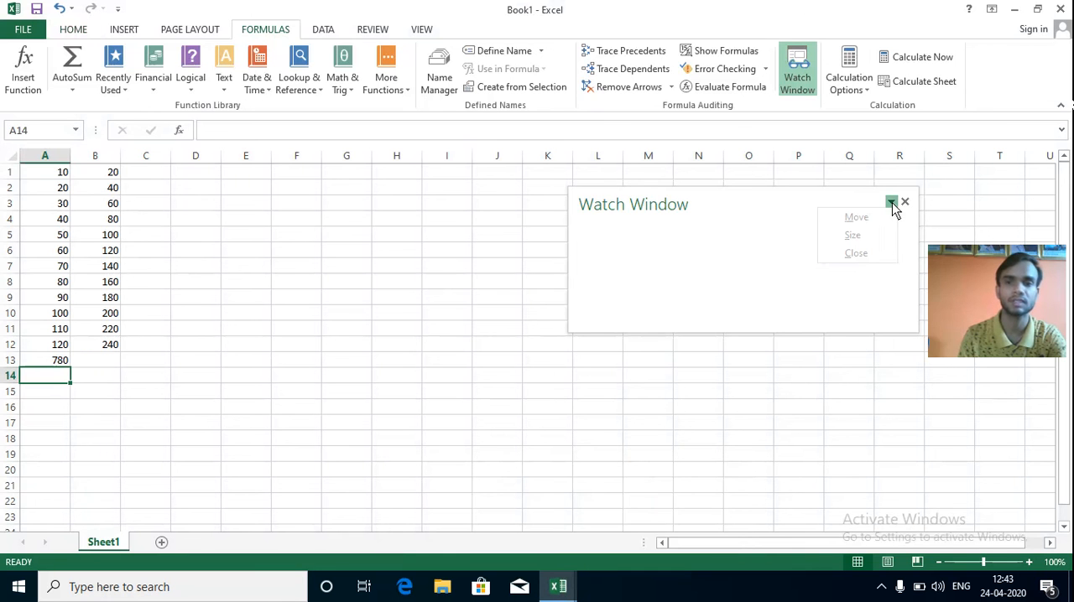
left_click(851, 255)
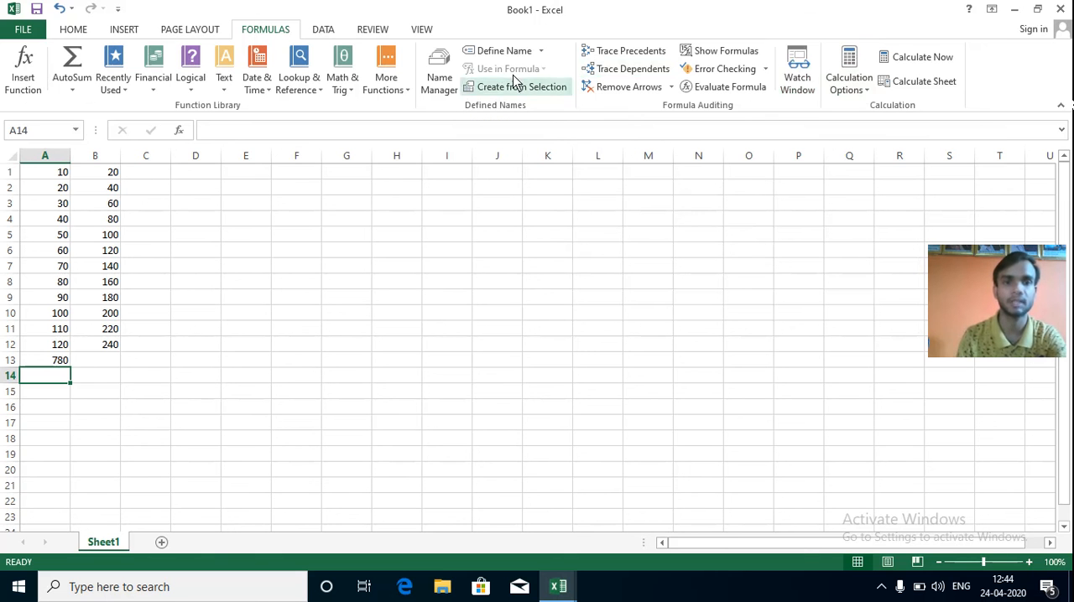
Define the workbook-scoped name "a" for Sheet1 cells A1:A13, and close the Watch Window.
left_click(542, 53)
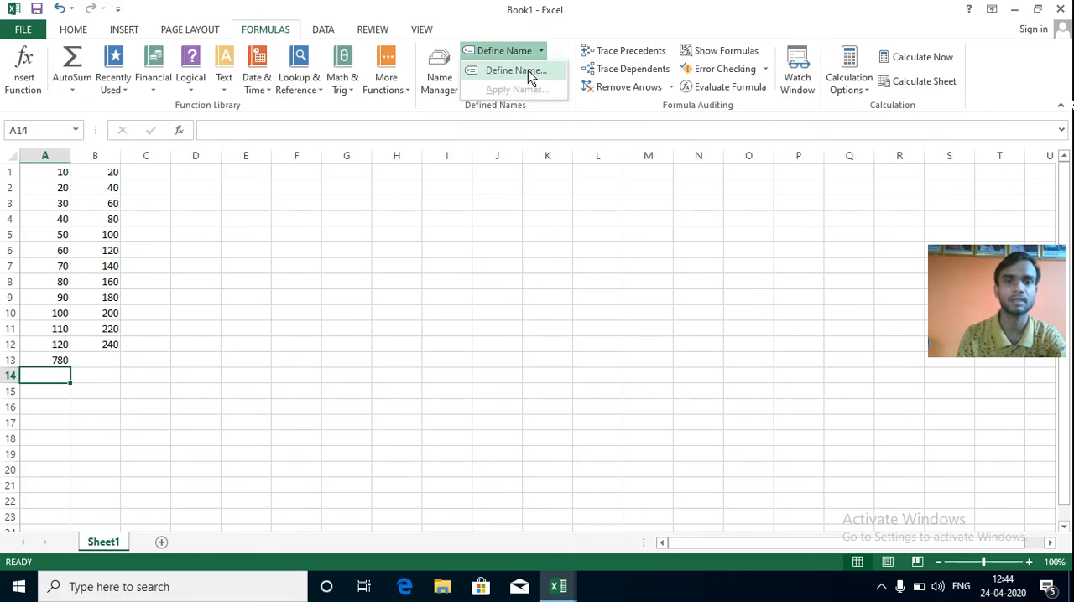
left_click(515, 70)
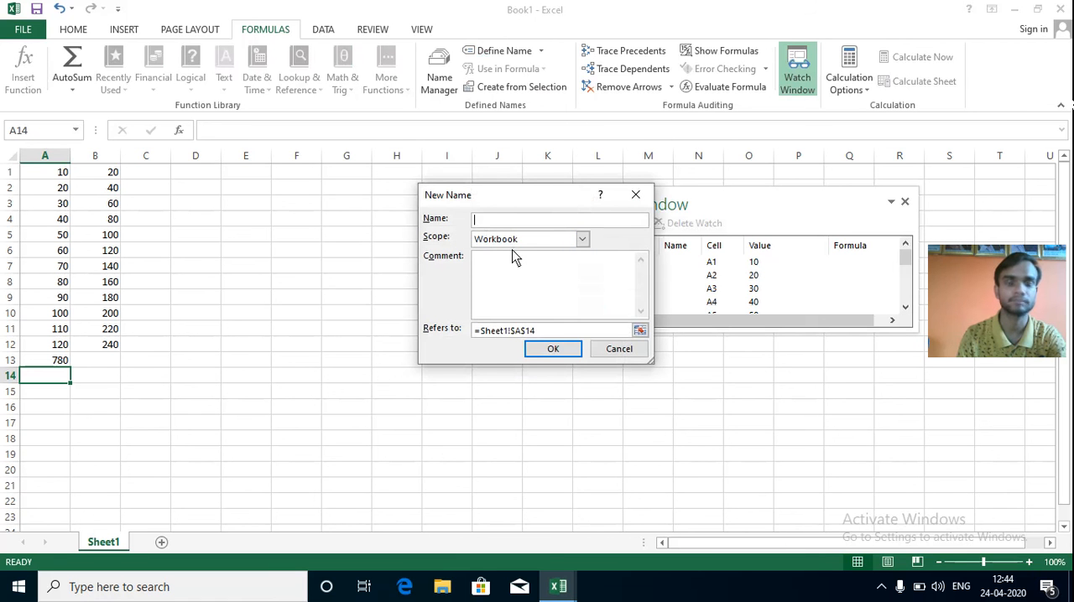
left_click(544, 332)
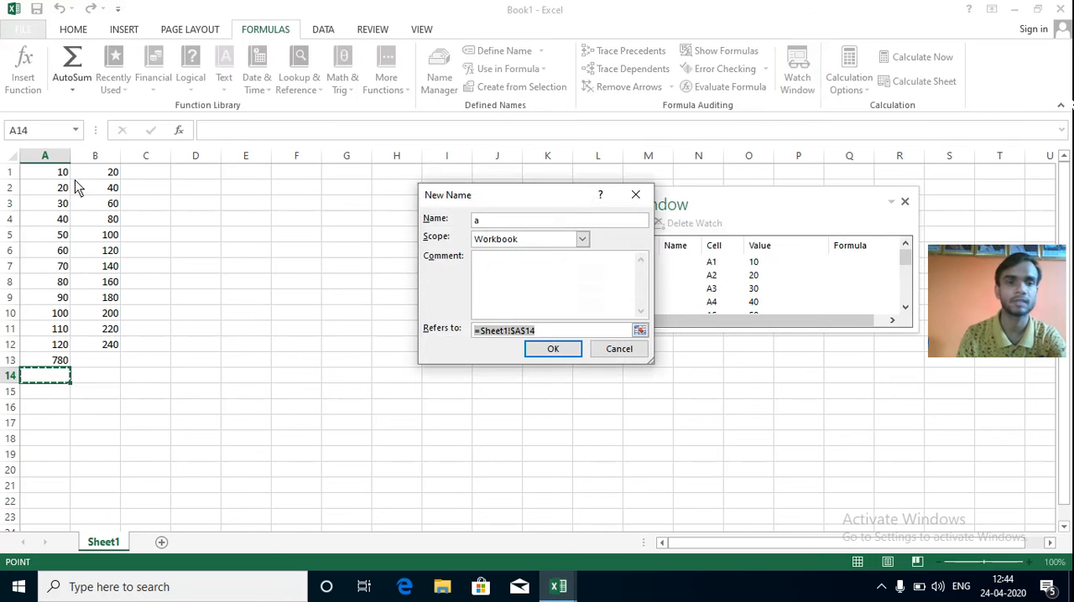
left_click_drag(62, 172, 63, 365)
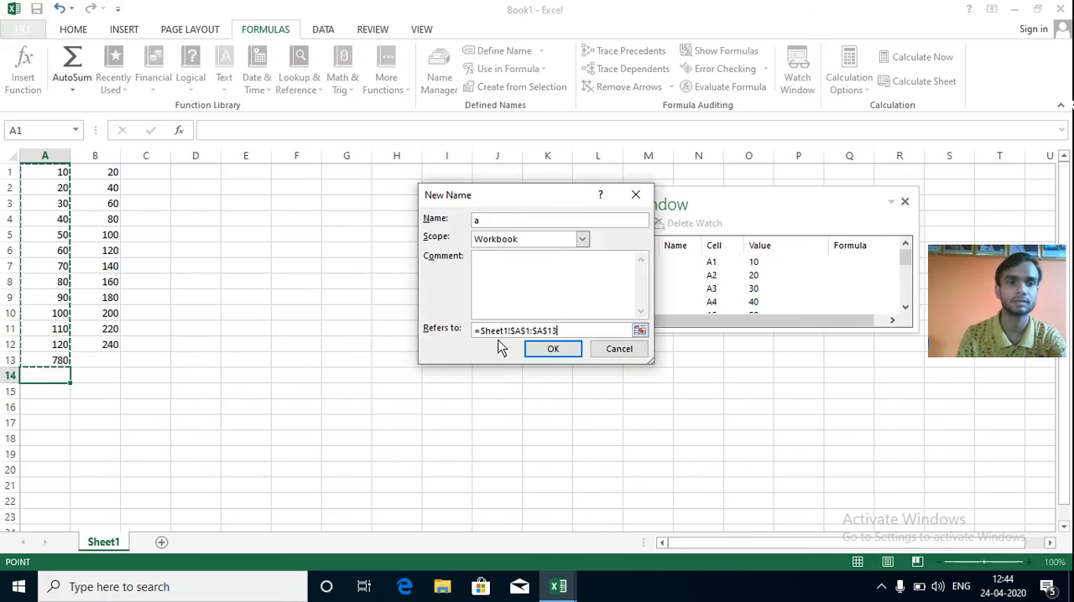
left_click(550, 349)
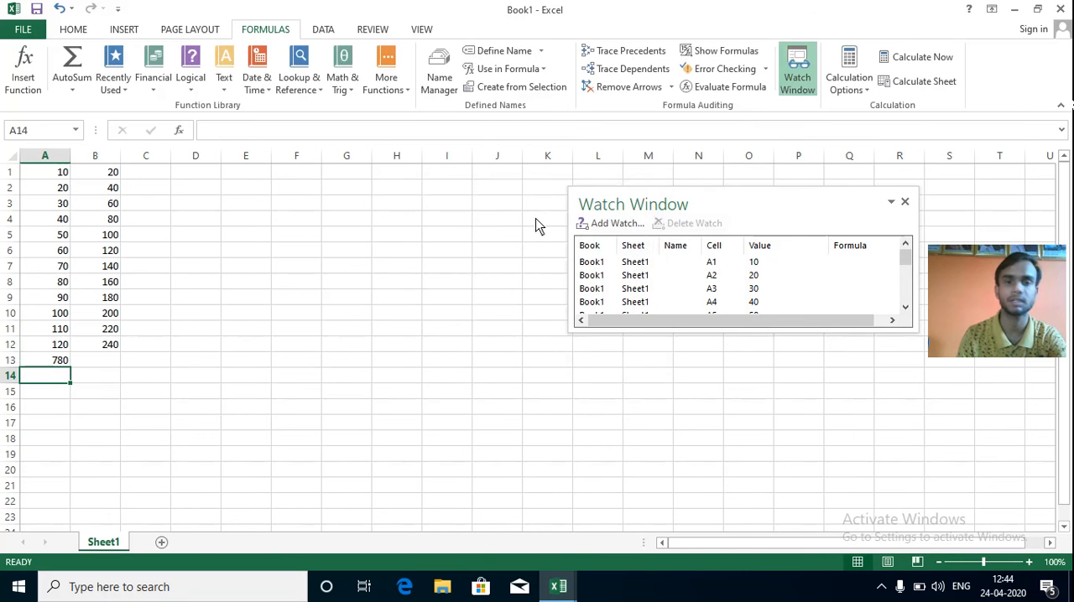
left_click(904, 202)
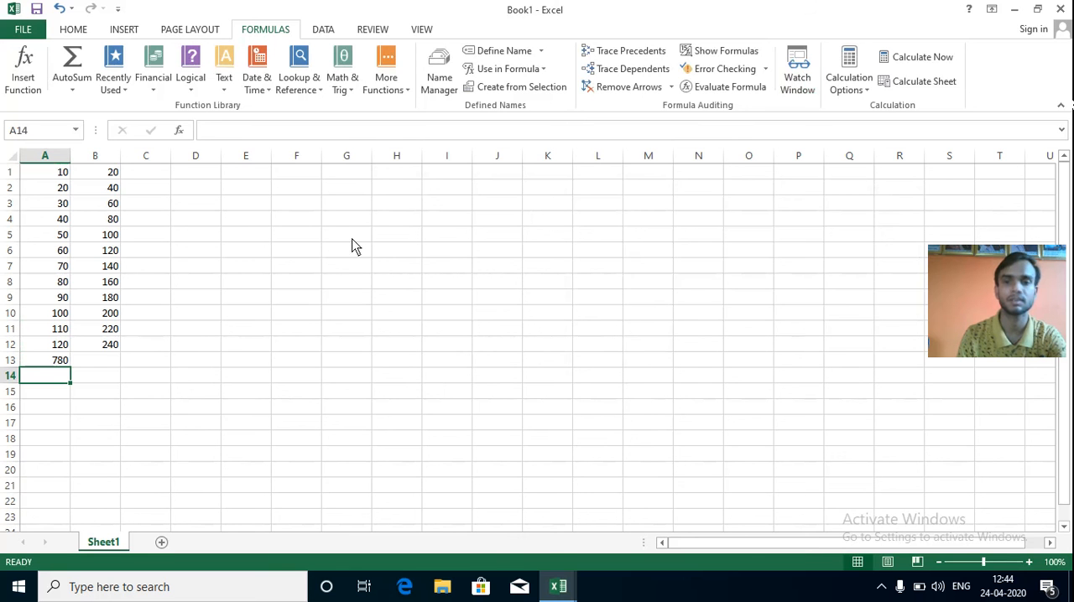
Define the workbook-scoped name "n" for Sheet1 cells B1:B12.
left_click(114, 363)
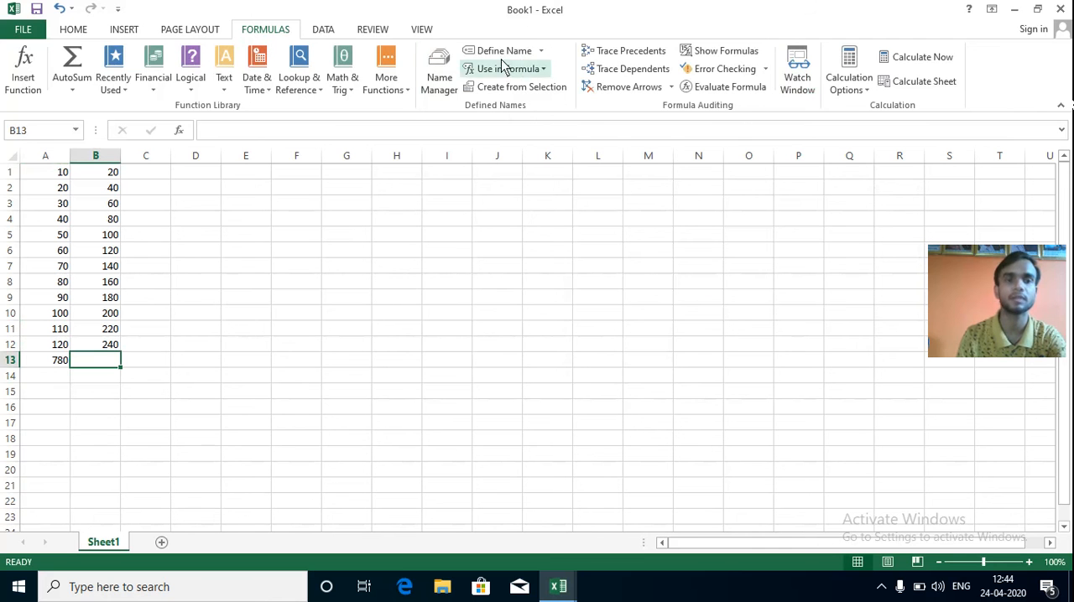
left_click(542, 51)
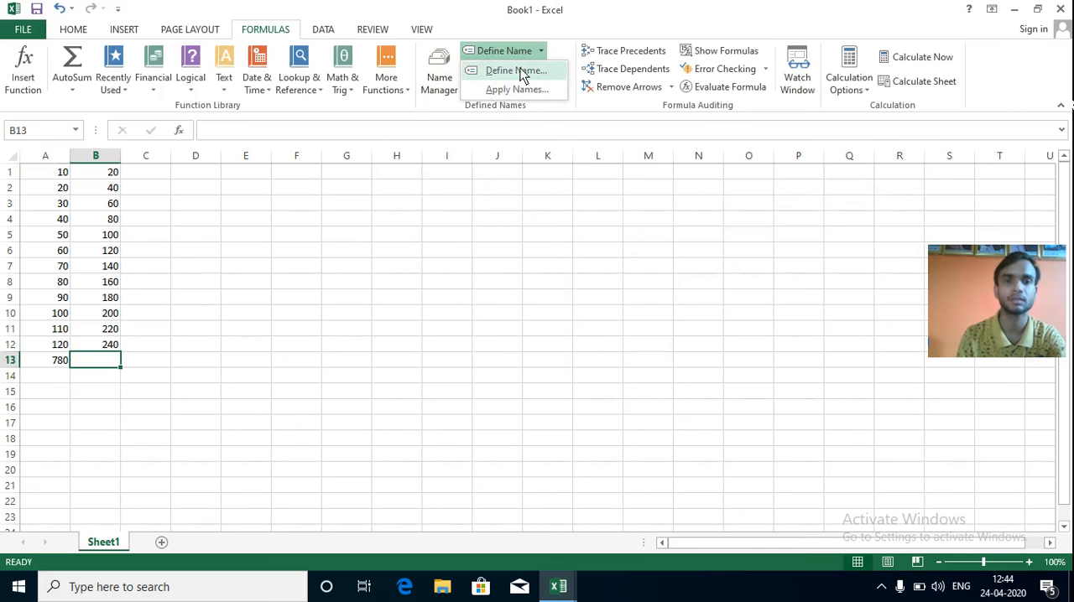
left_click(514, 70)
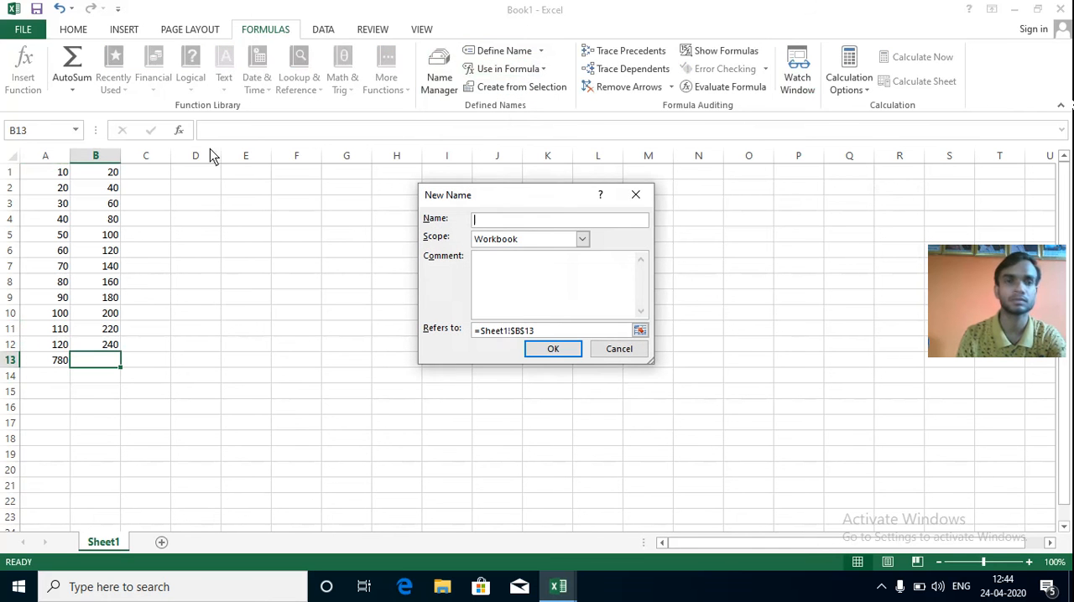
left_click(548, 330)
left_click_drag(105, 174, 94, 348)
left_click(509, 221)
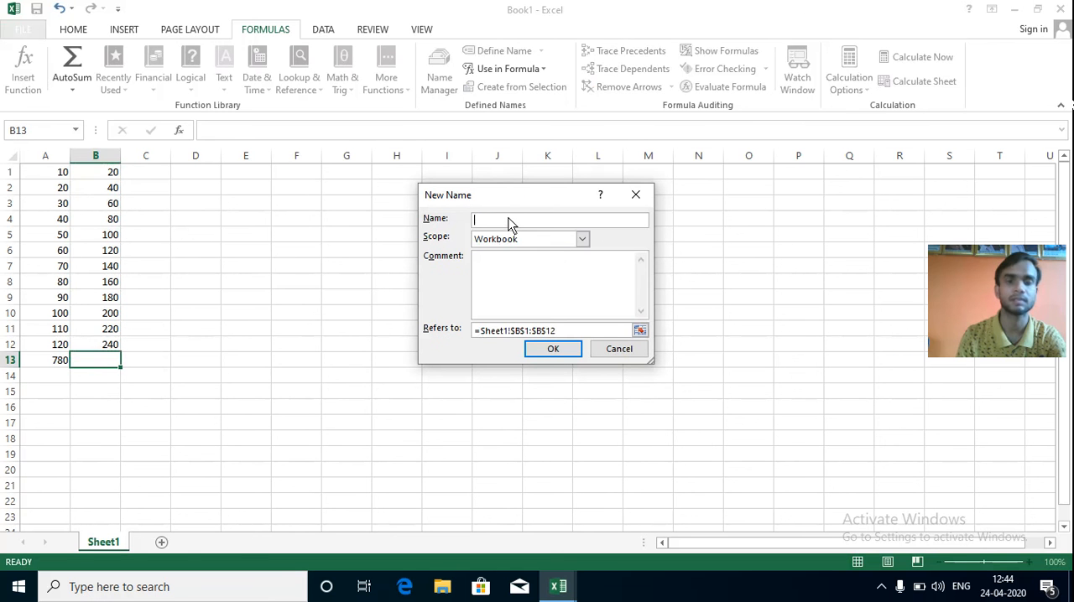
left_click(542, 350)
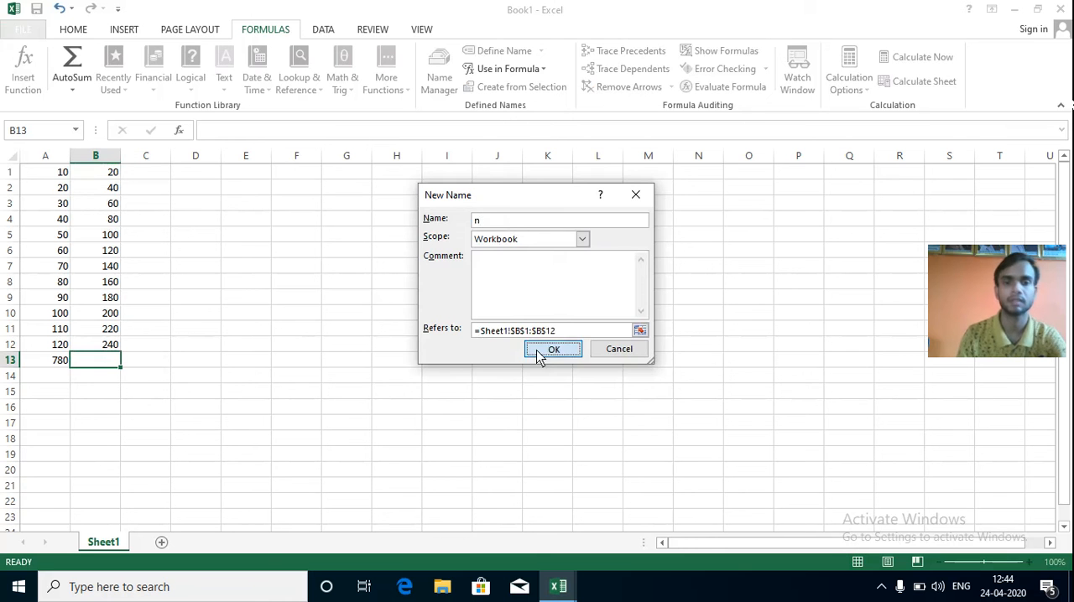
Enter the formula =sum(a,n) in cell D15, inserting the defined names "a" and "n" as its arguments.
left_click(187, 393)
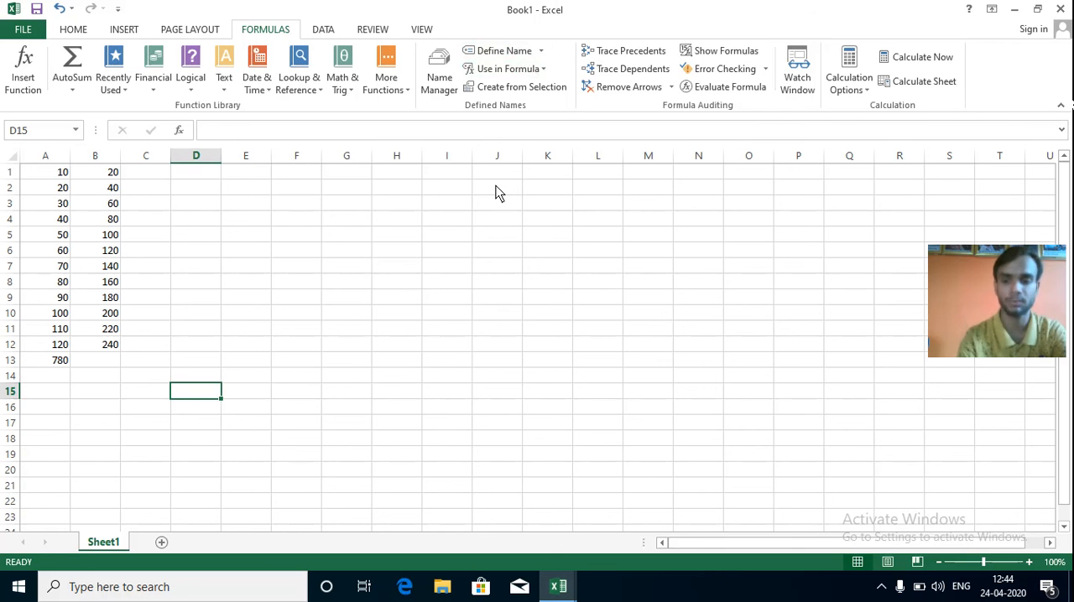
type("=")
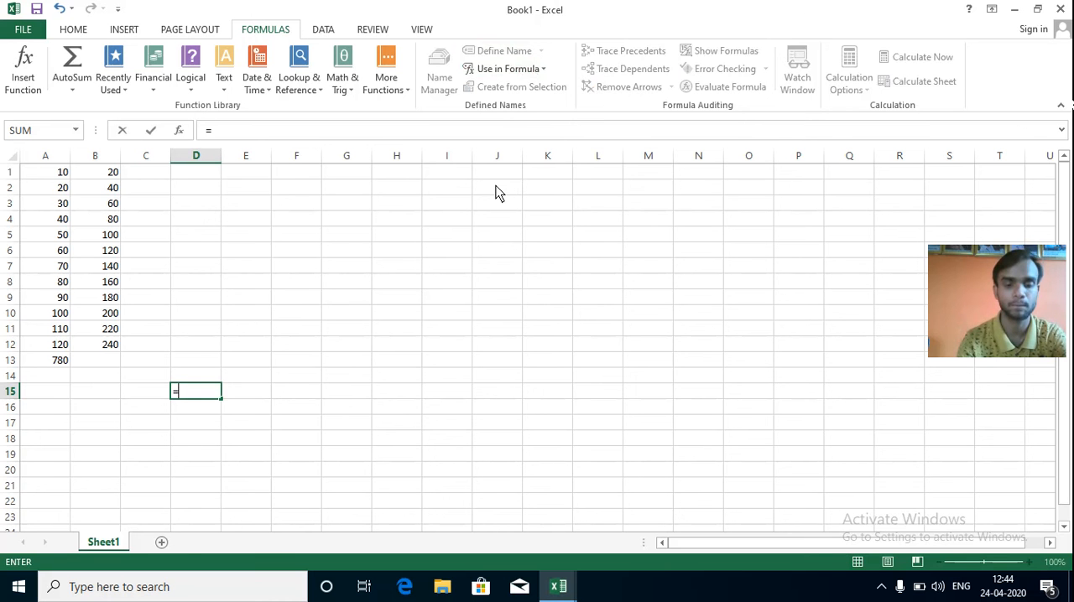
type("su")
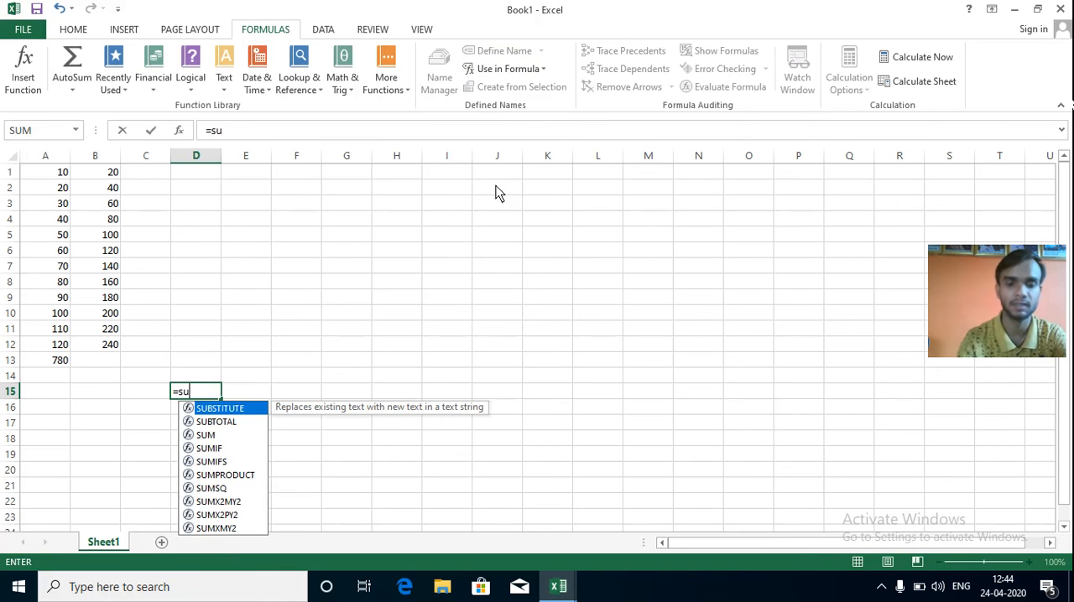
type("m(")
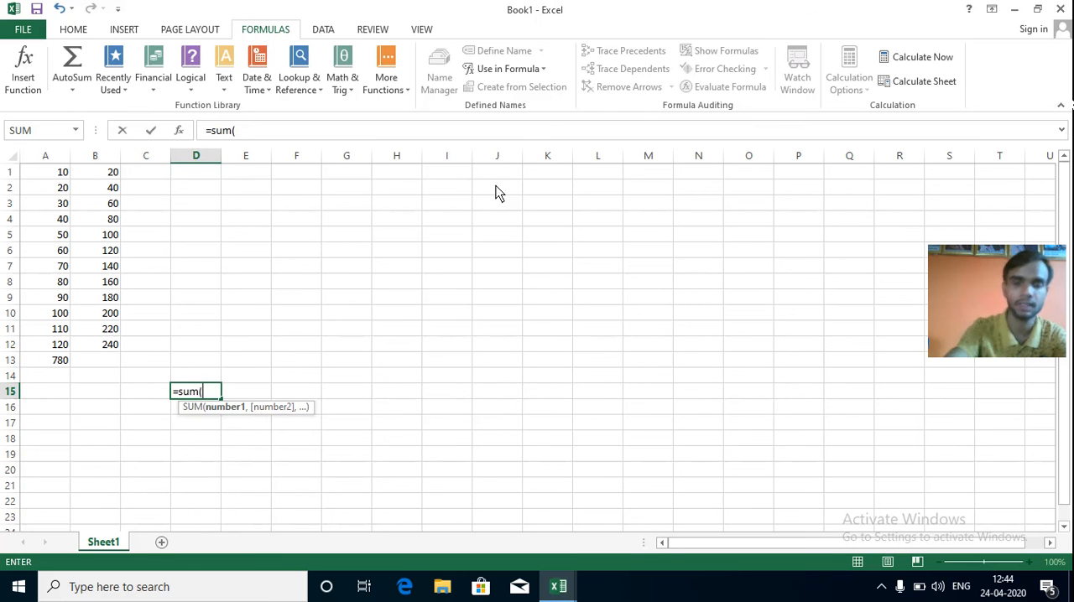
left_click(545, 70)
left_click(512, 101)
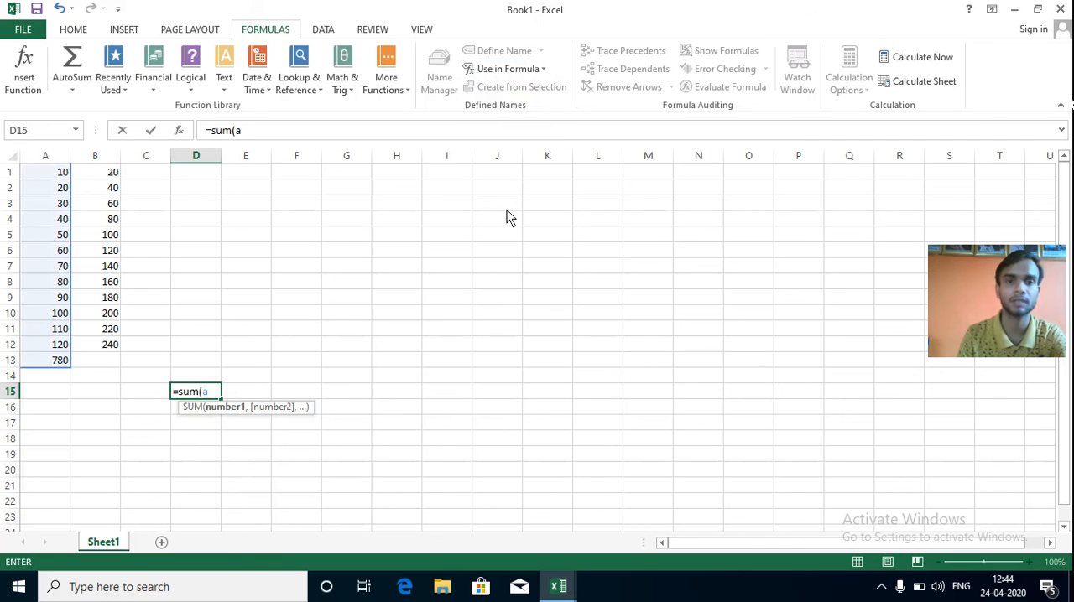
type(",")
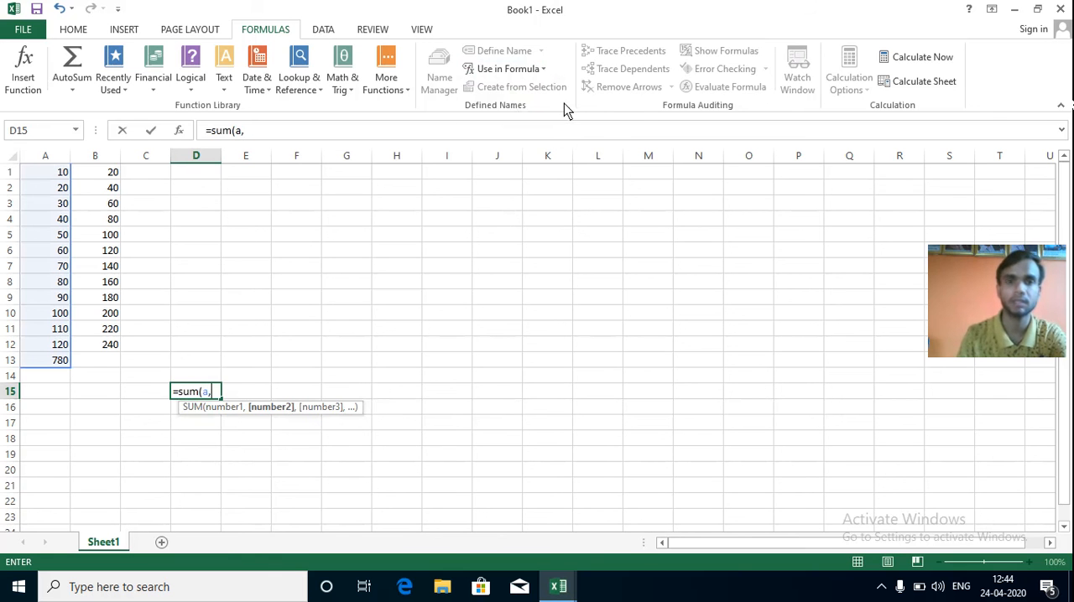
left_click(543, 70)
left_click(520, 111)
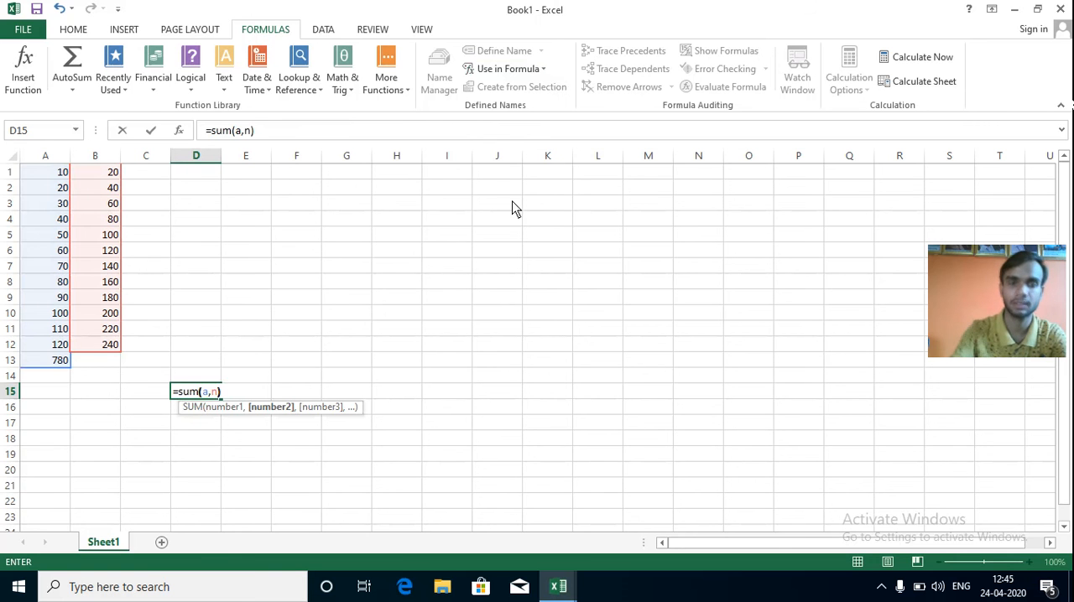
type(")")
key("Return")
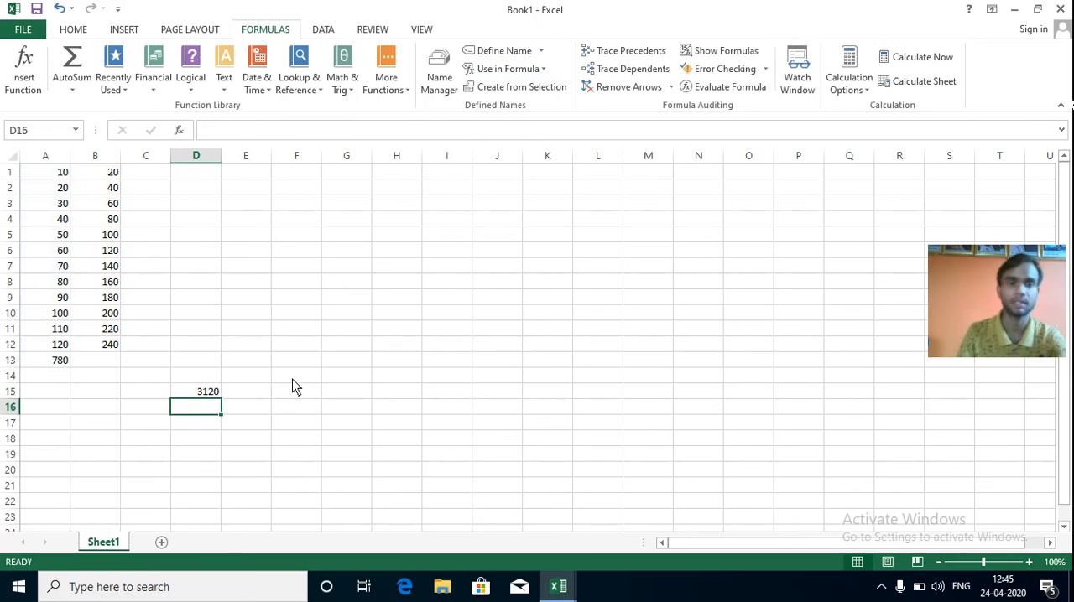
Set the workbook's calculation mode to Manual and enter 1 in cell B13.
left_click(856, 92)
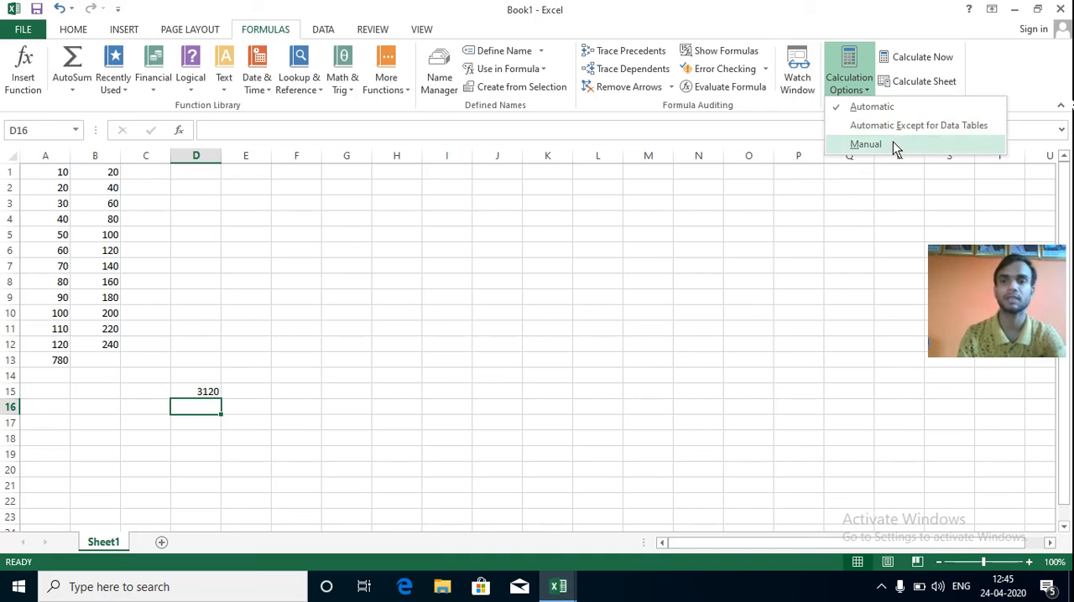
left_click(892, 142)
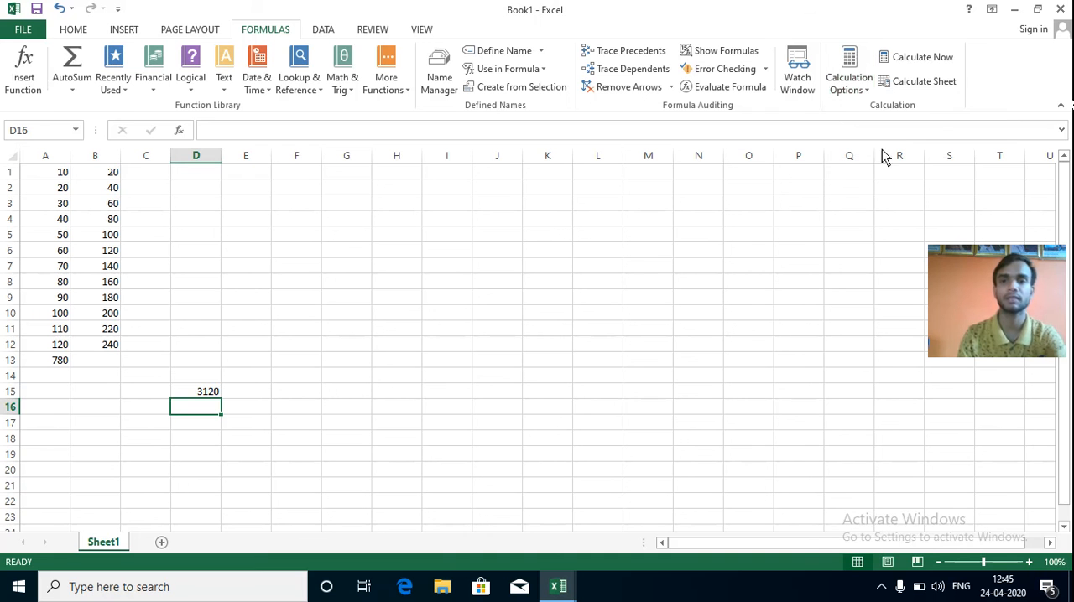
left_click(98, 365)
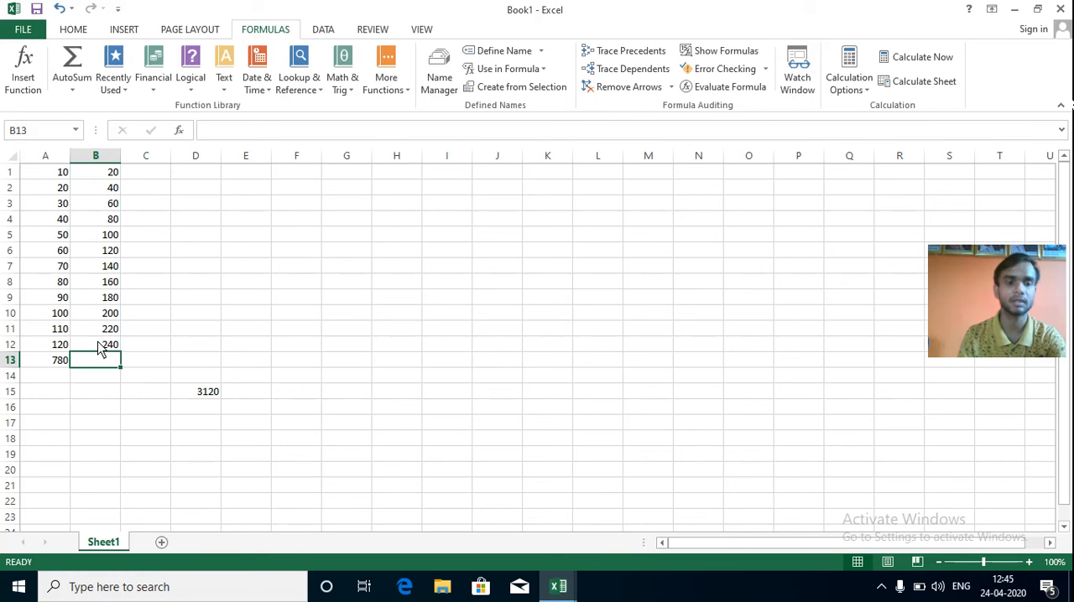
type("1")
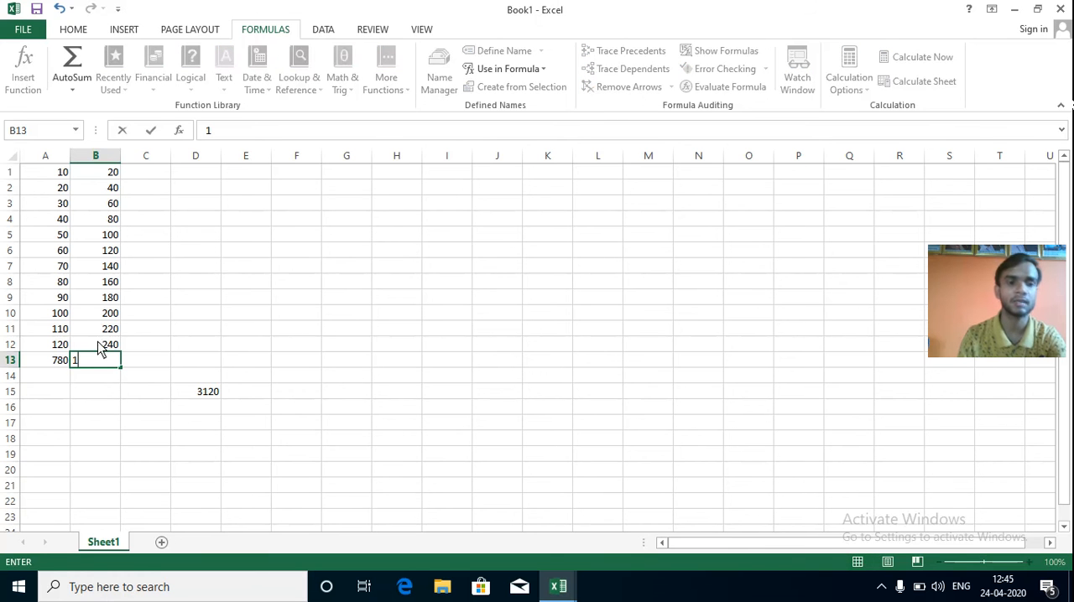
left_click(153, 375)
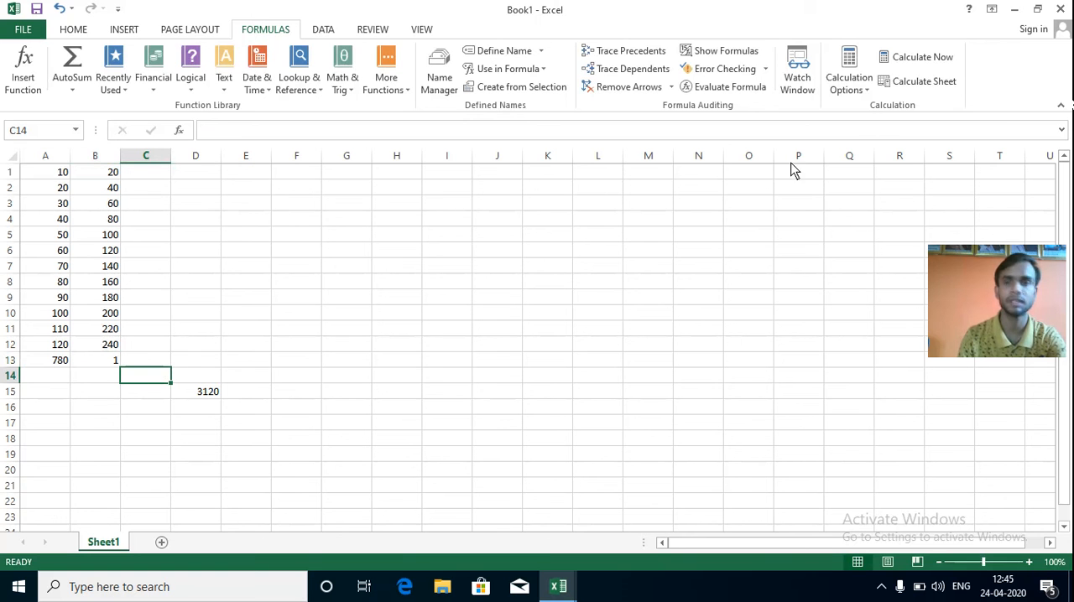
Set the calculation mode back to Automatic.
left_click(868, 84)
left_click(871, 109)
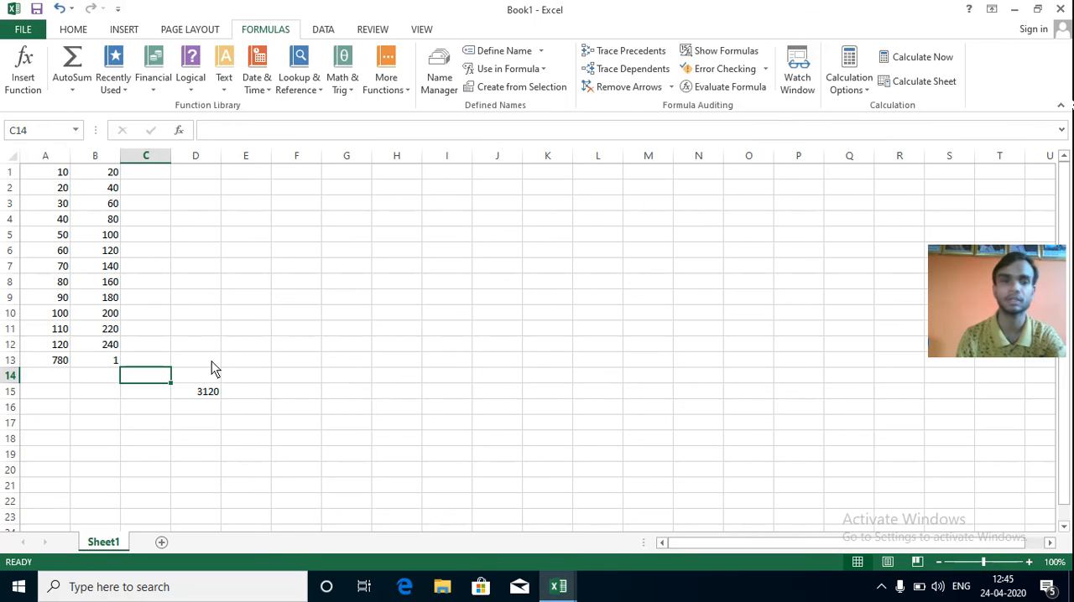
Copy cells A1:A13 to F1:F13 and cells B1:B13 to G1:G13.
left_click_drag(69, 178, 53, 362)
key("ctrl+c")
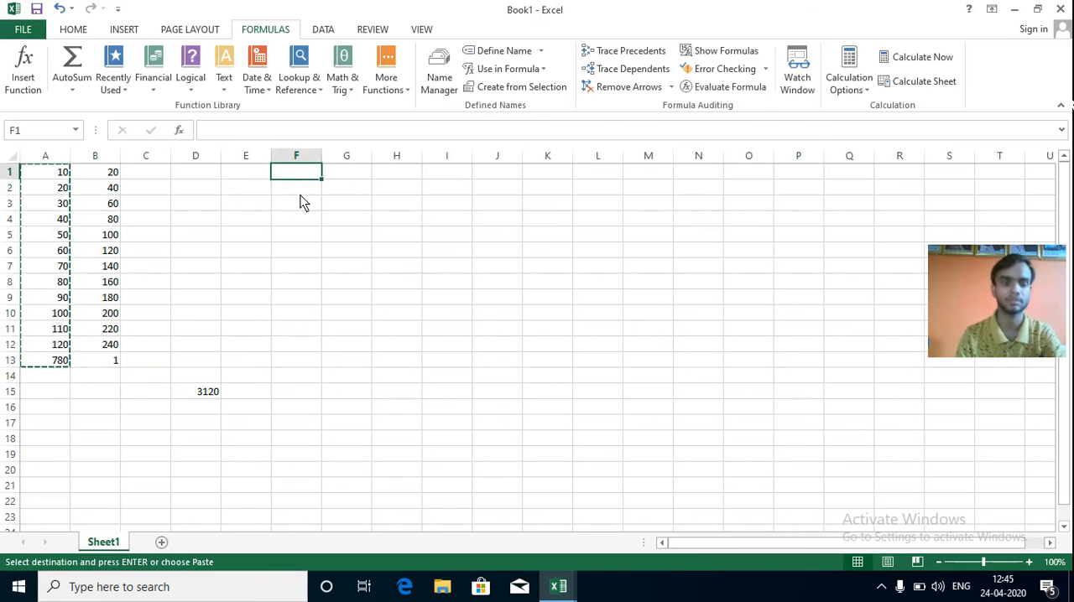
key("ctrl+v")
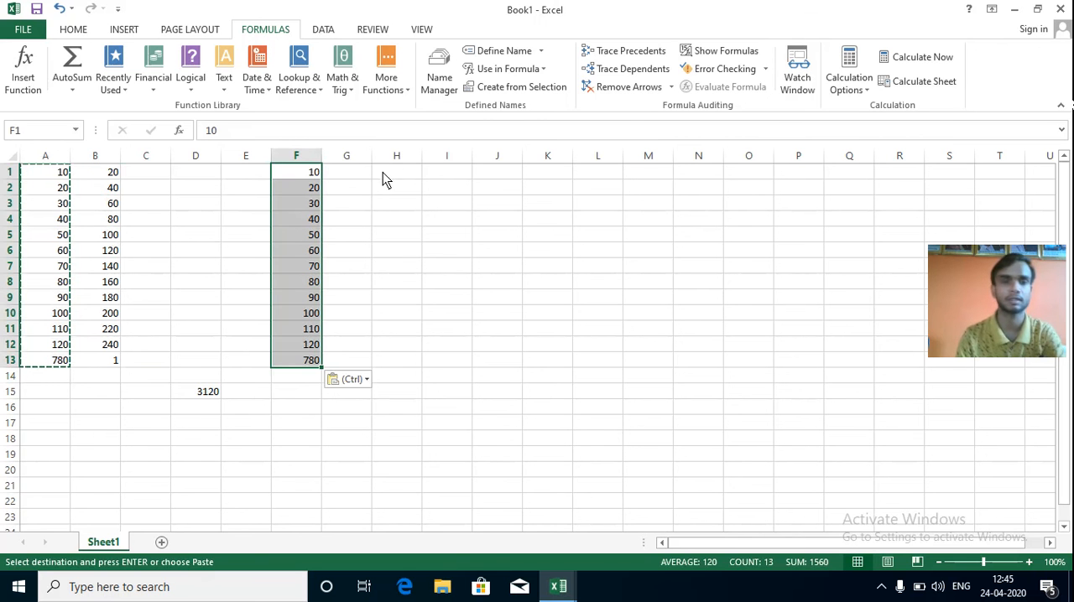
left_click(354, 174)
left_click_drag(111, 176, 104, 367)
key("ctrl+c")
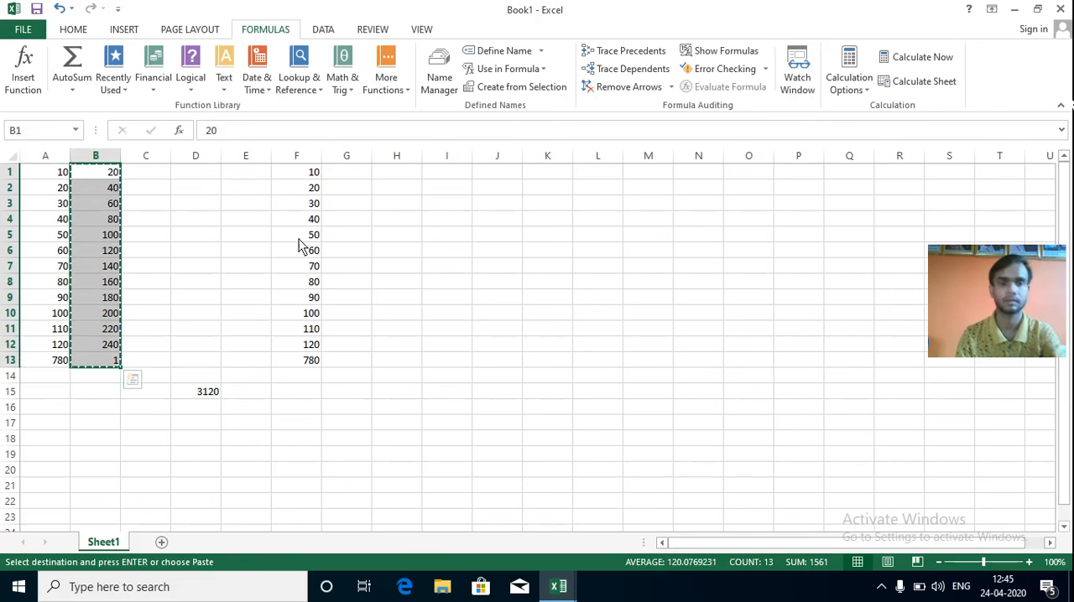
left_click(348, 174)
key("ctrl+v")
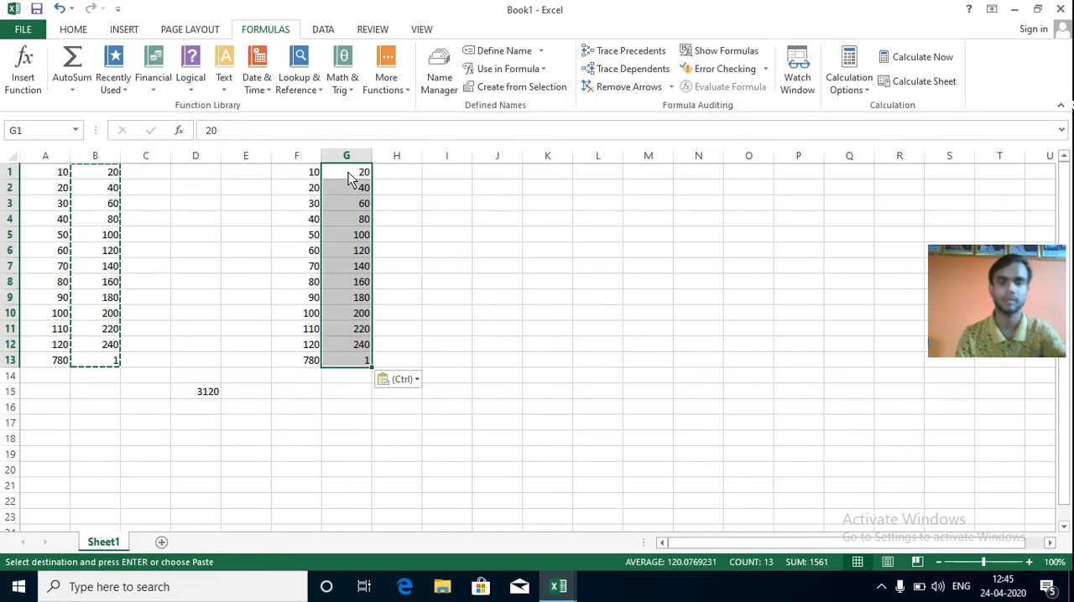
left_click(411, 410)
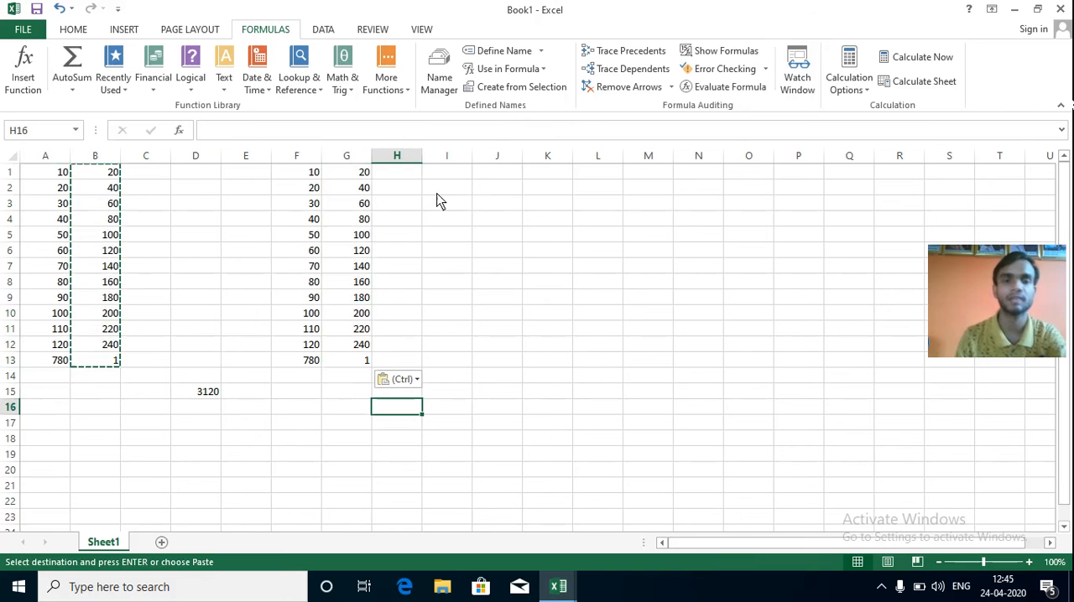
Try the name "2a" for the whole of column F, and define the column as "d" with workbook scope.
left_click(299, 160)
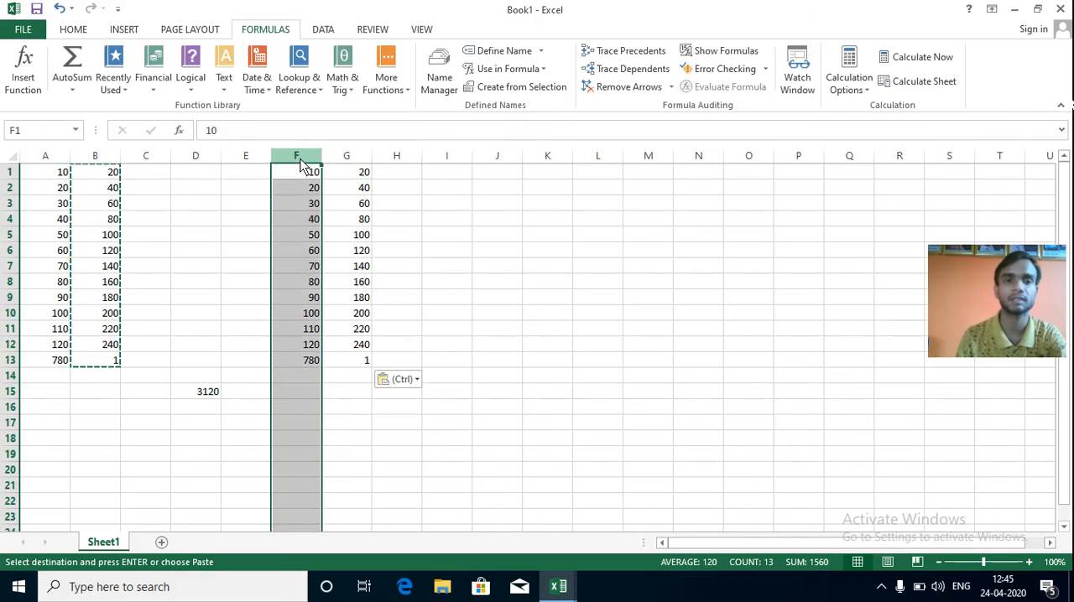
left_click(540, 51)
left_click(528, 71)
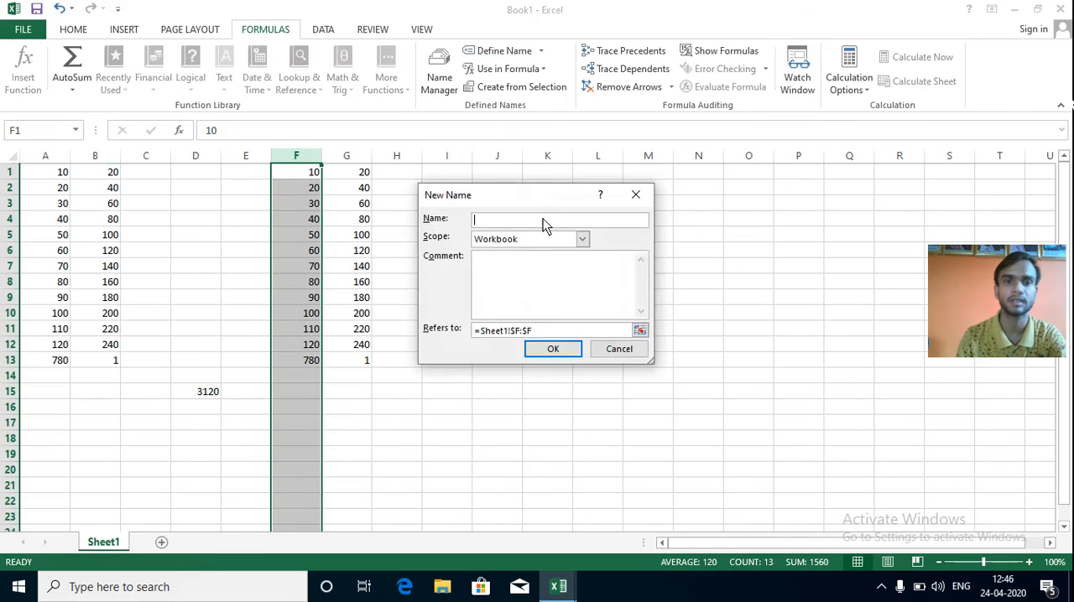
type("2")
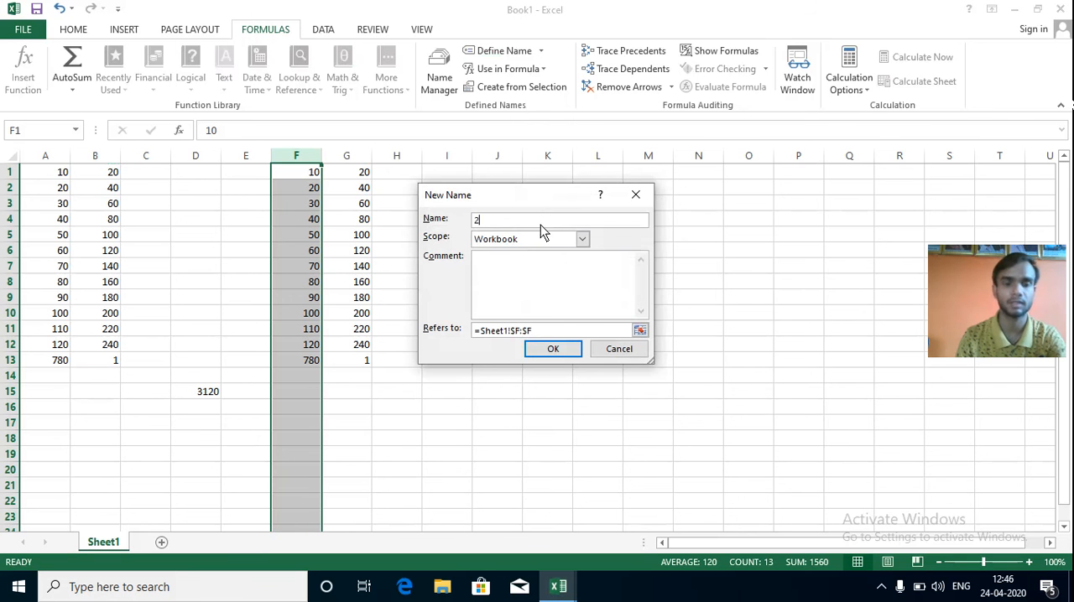
type("a")
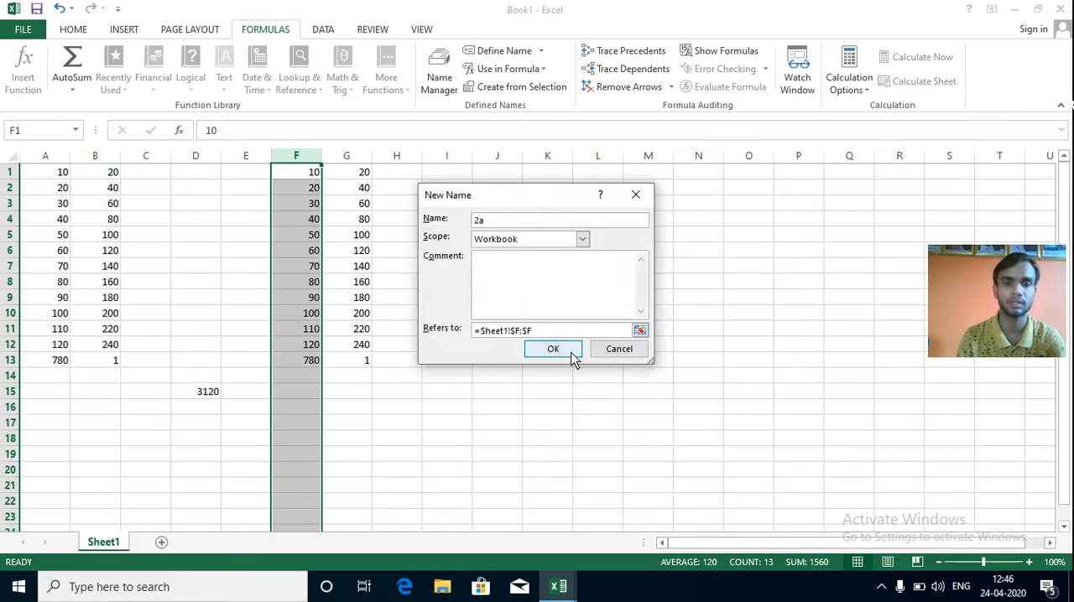
left_click(569, 352)
left_click(767, 253)
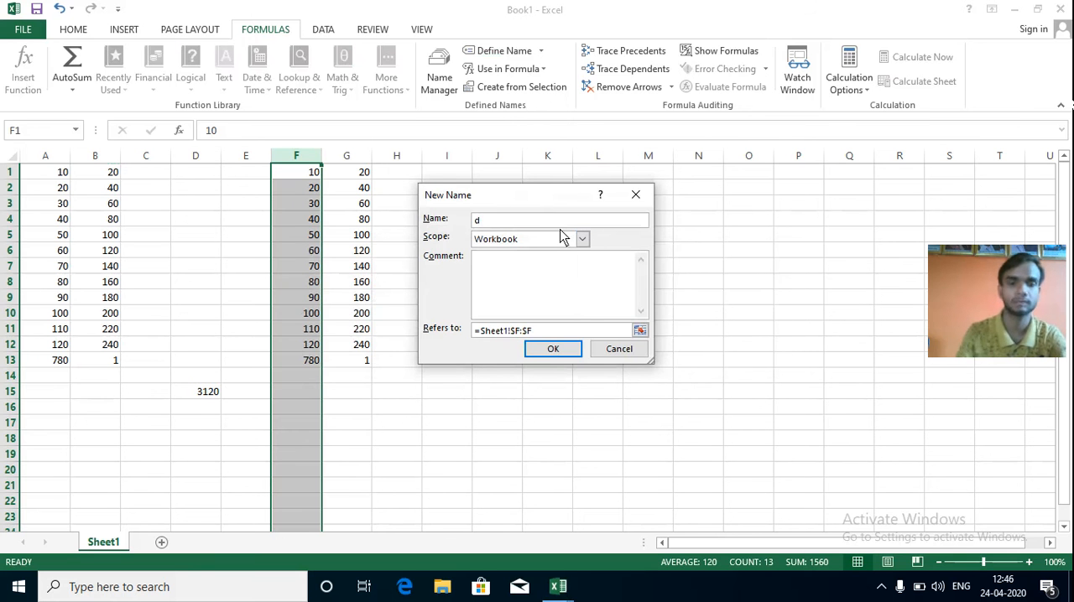
type("d")
left_click(550, 349)
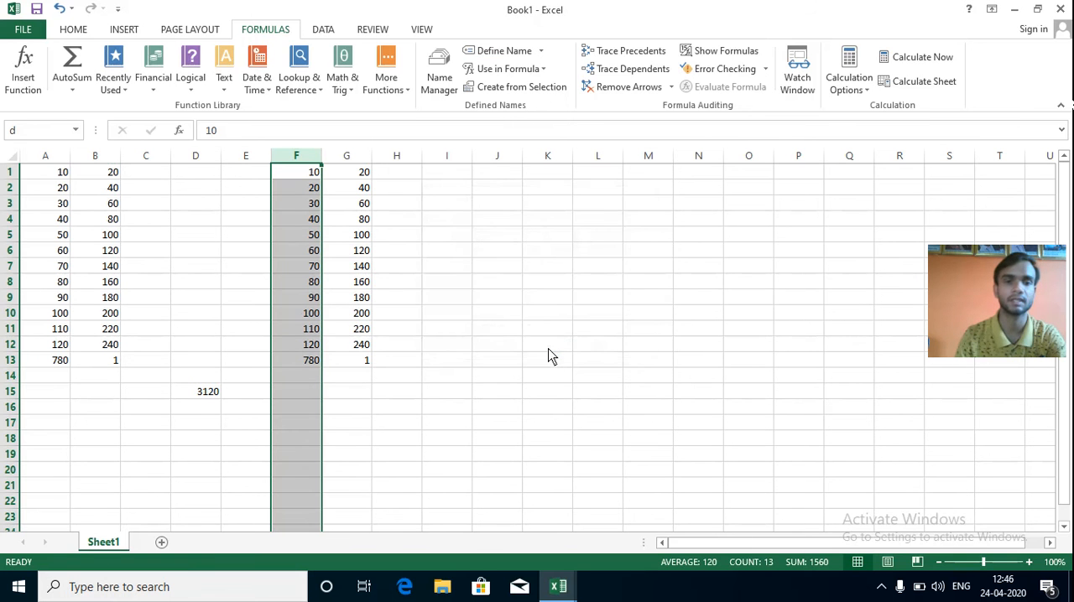
Define the workbook-scoped name "w" for the whole of column G.
left_click(353, 157)
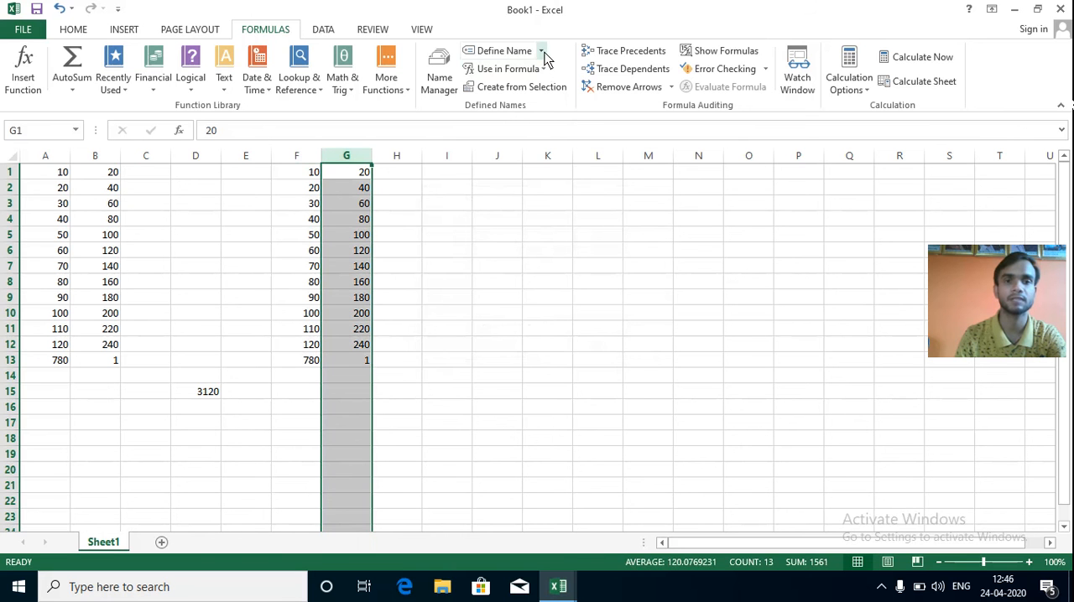
left_click(544, 57)
left_click(514, 69)
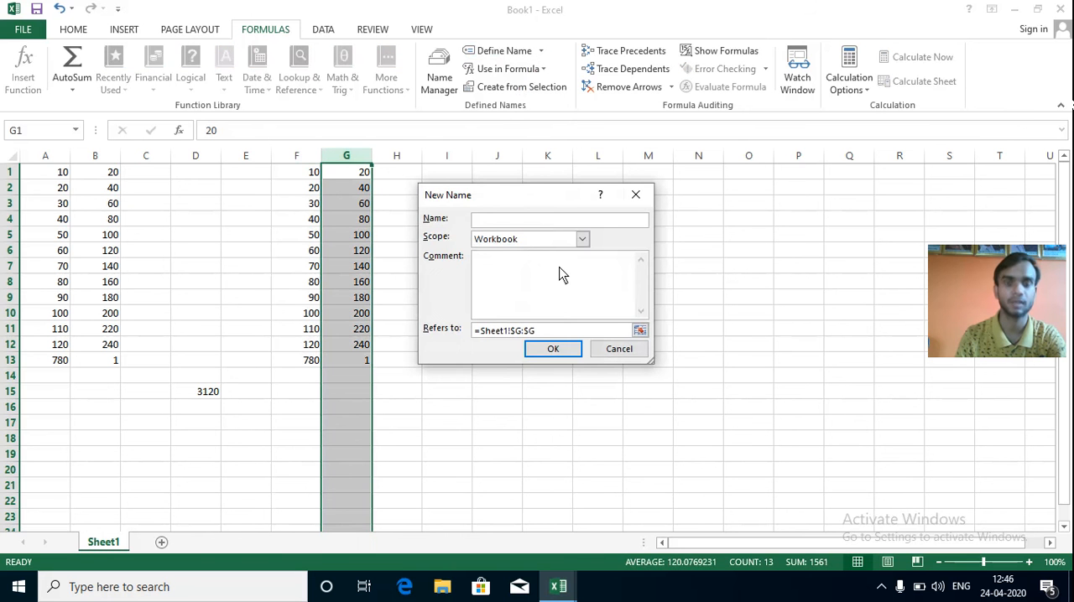
type("e")
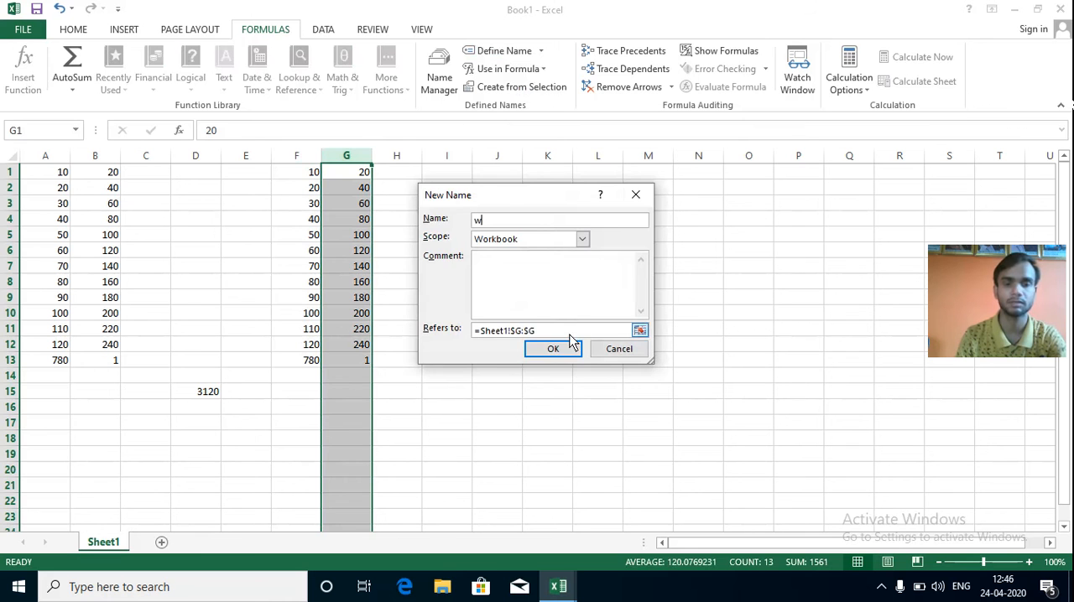
left_click(557, 350)
Enter the formula =sum(w,d) in cell I16 to total the two named columns.
left_click(427, 409)
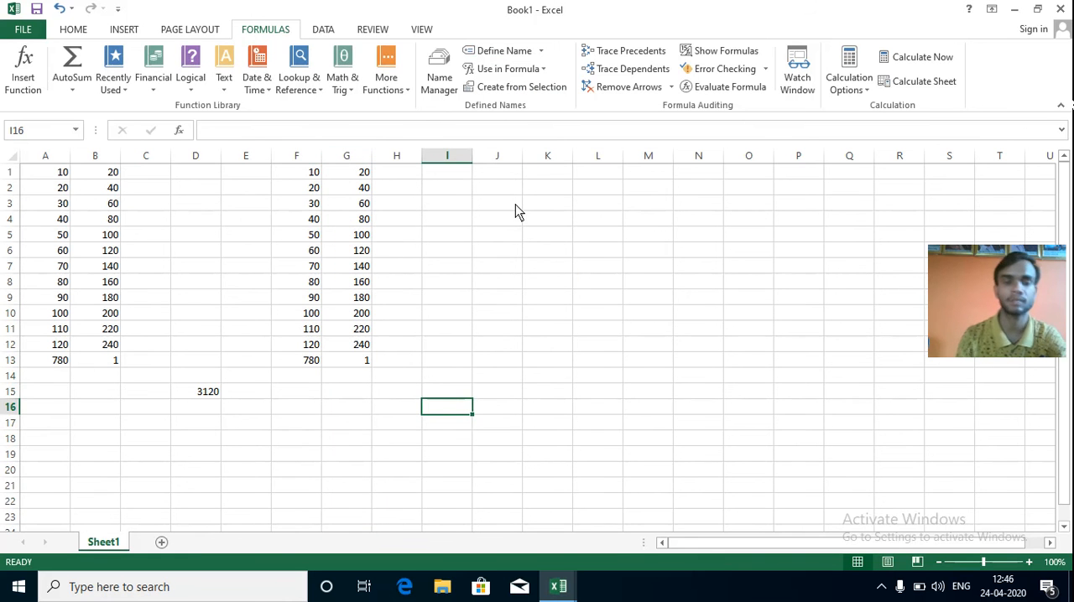
type("=sum")
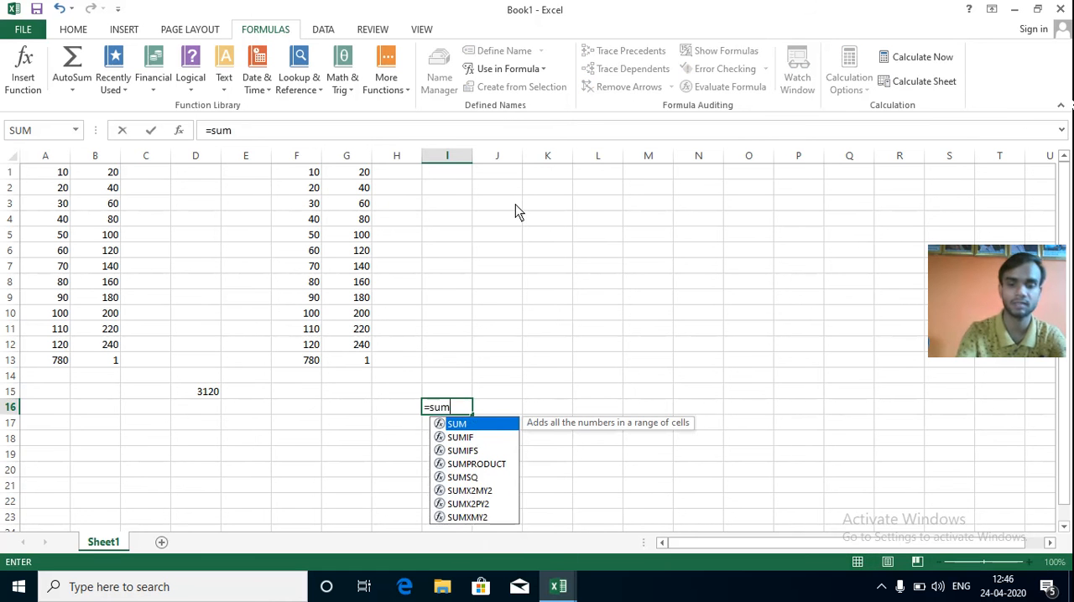
type("(")
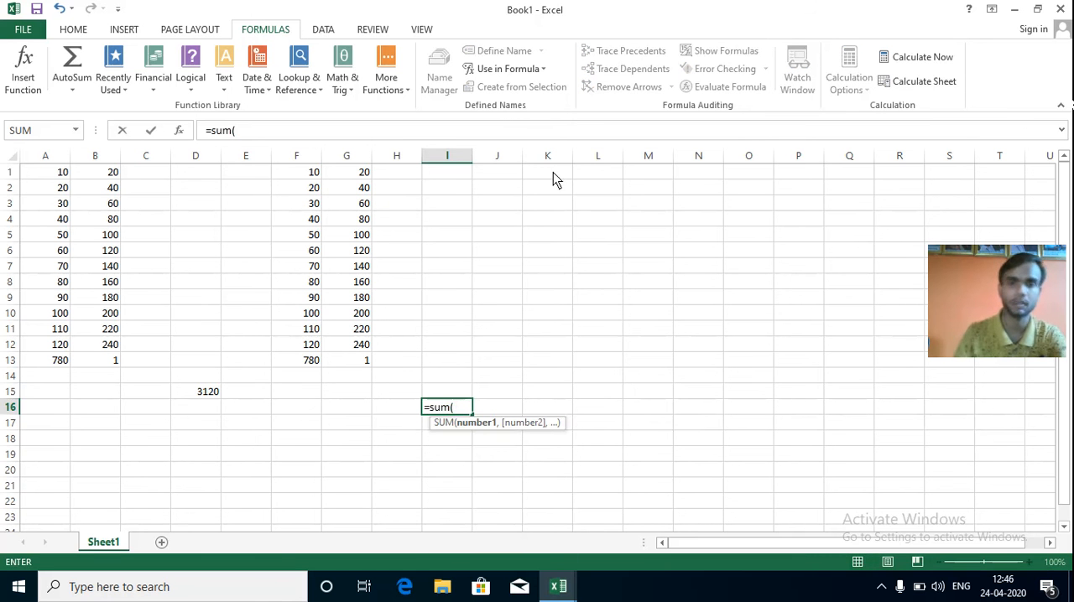
left_click(545, 71)
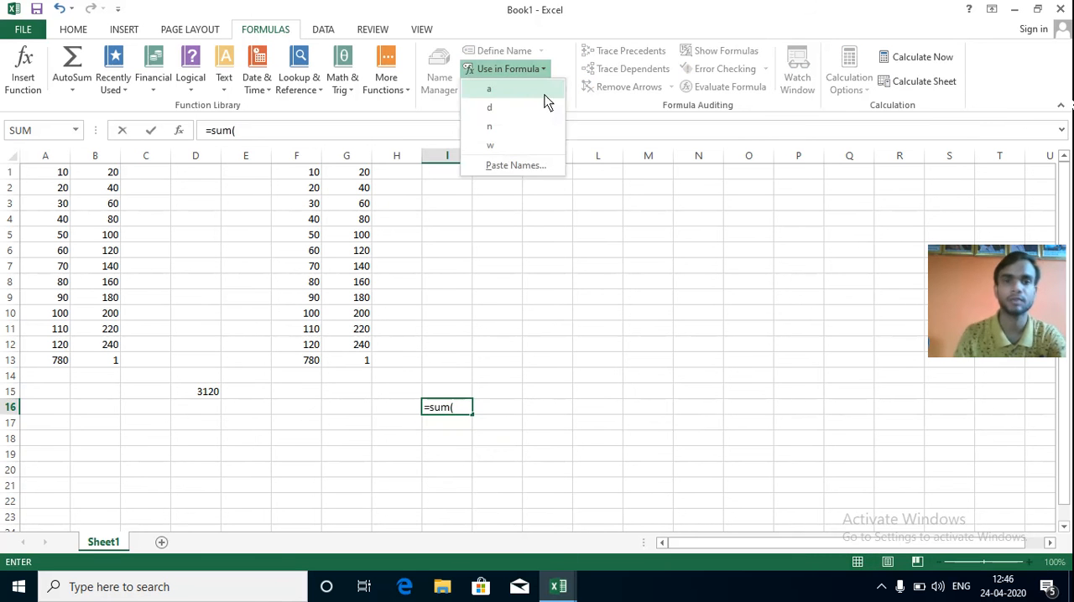
left_click(507, 147)
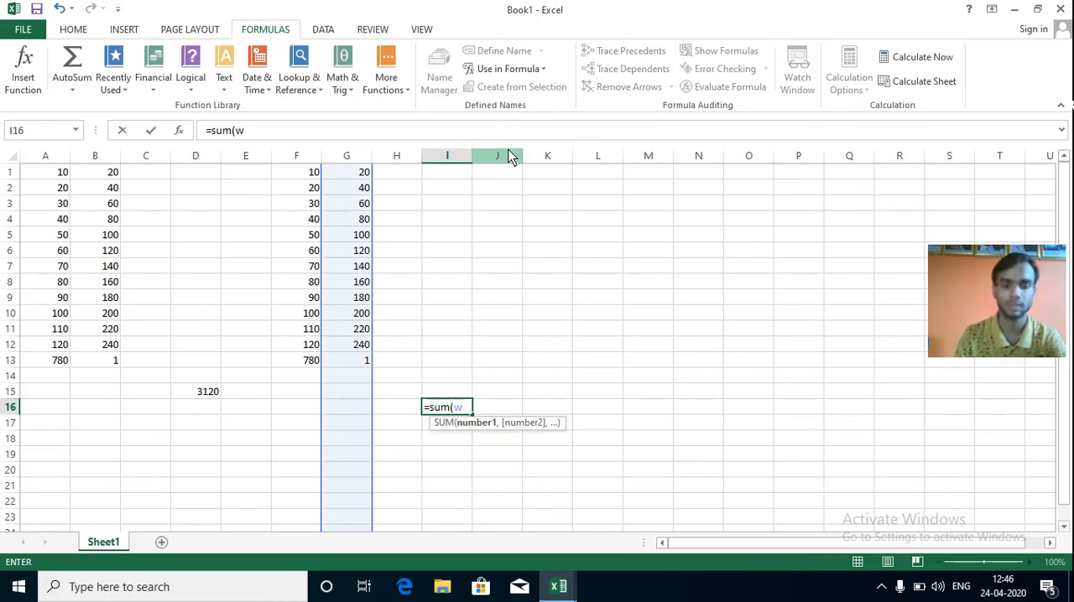
type(",")
left_click(544, 72)
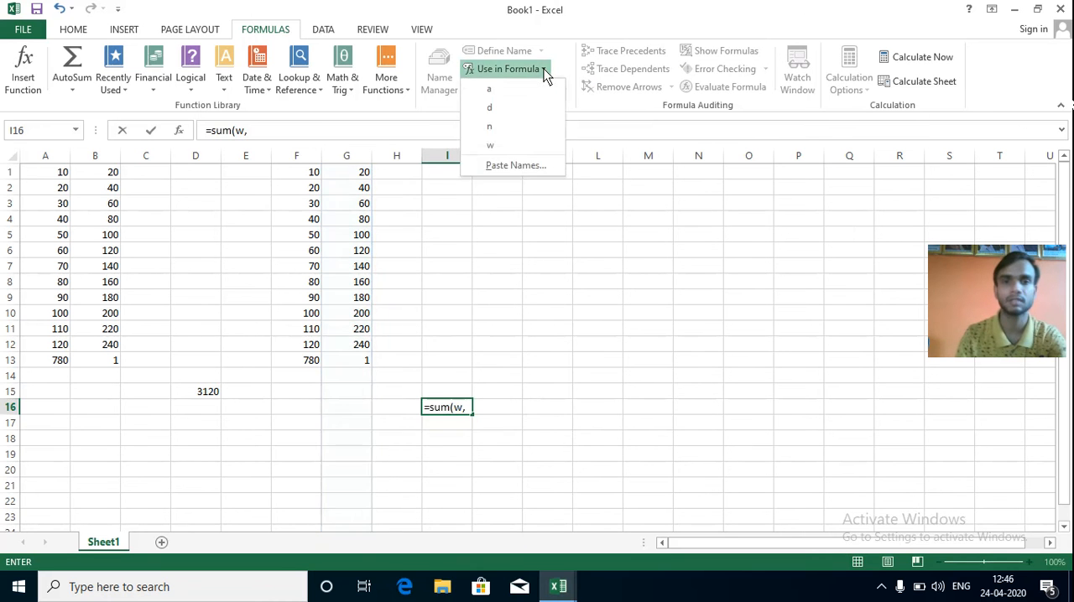
left_click(519, 112)
type(")")
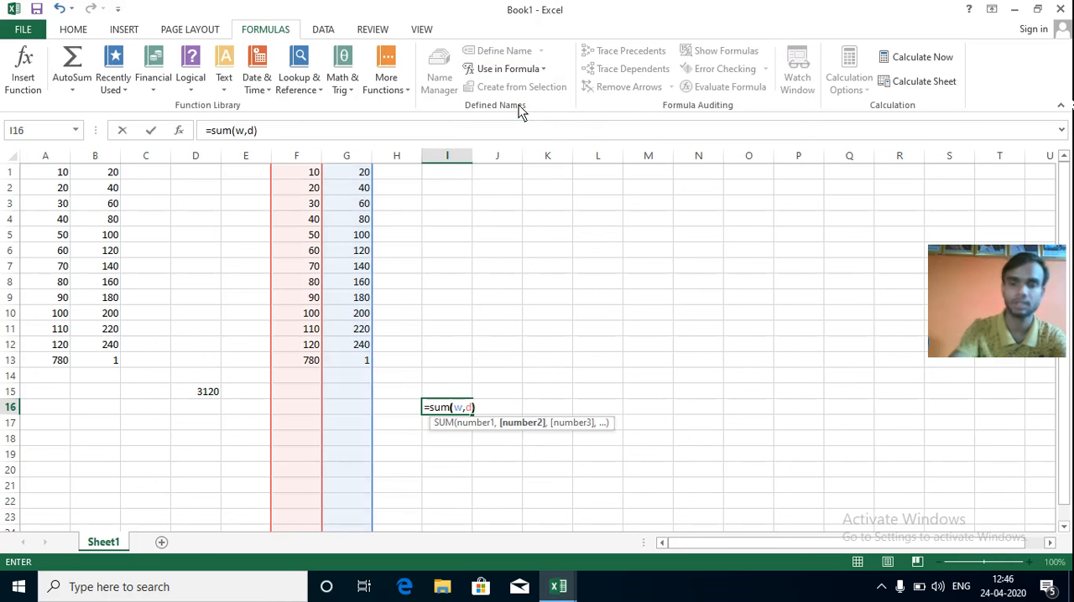
key("Return")
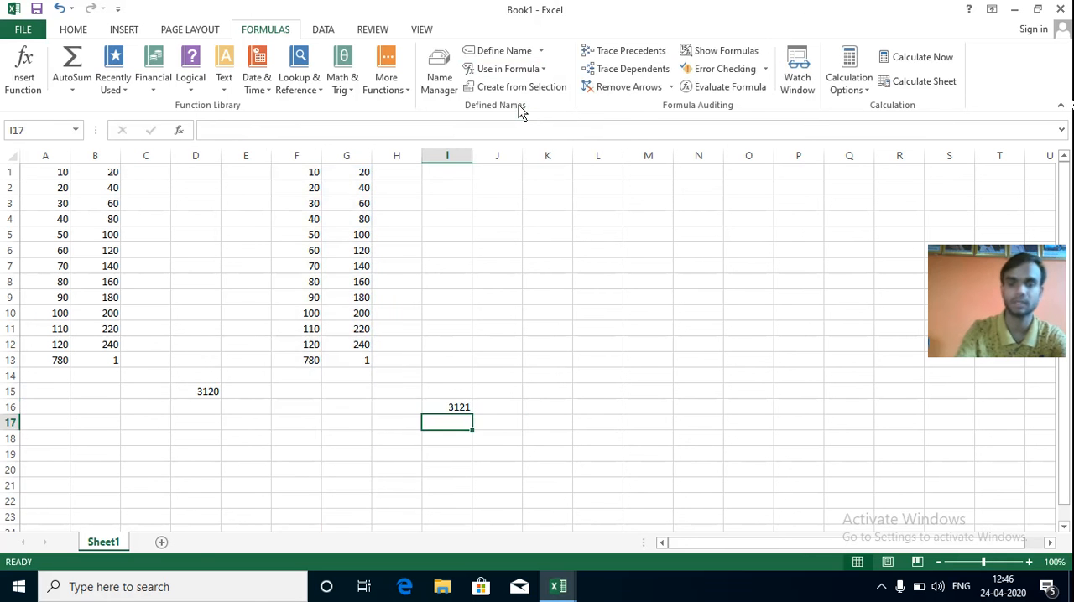
Enter 20 in cell G15 below the values of the named column w.
left_click(349, 394)
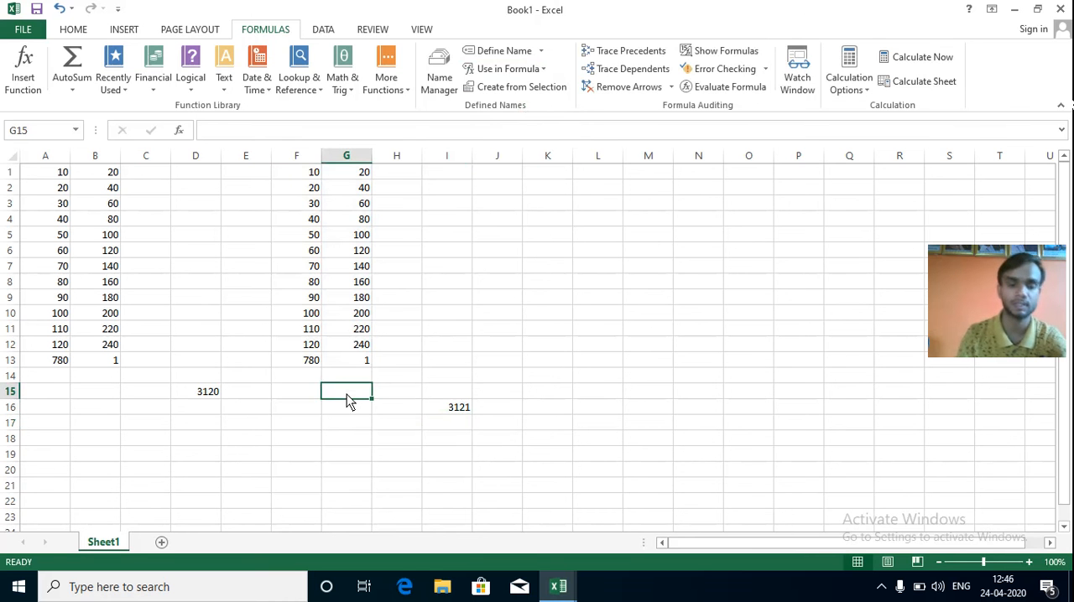
type("20")
left_click(544, 360)
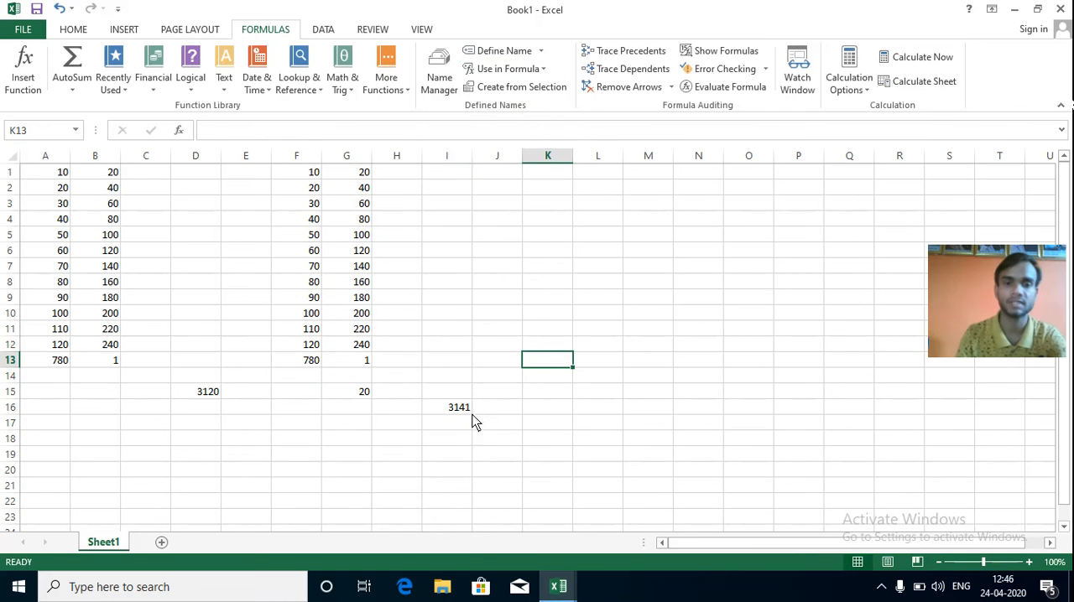
Set the calculation mode to Manual and enter 23 in cell F15.
left_click(868, 95)
left_click(865, 146)
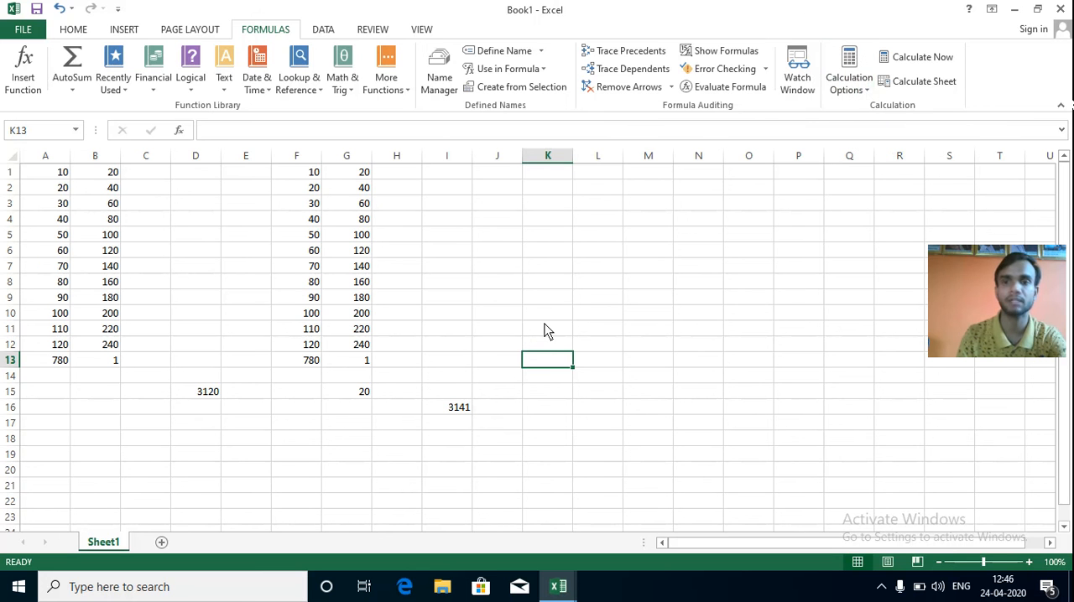
left_click(314, 396)
type("23")
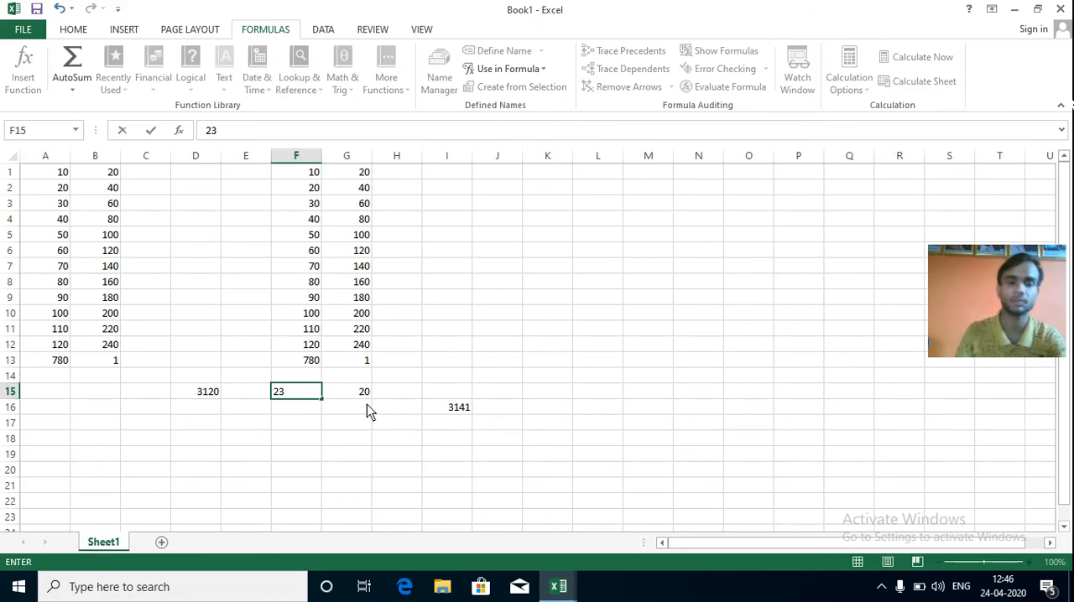
left_click(554, 349)
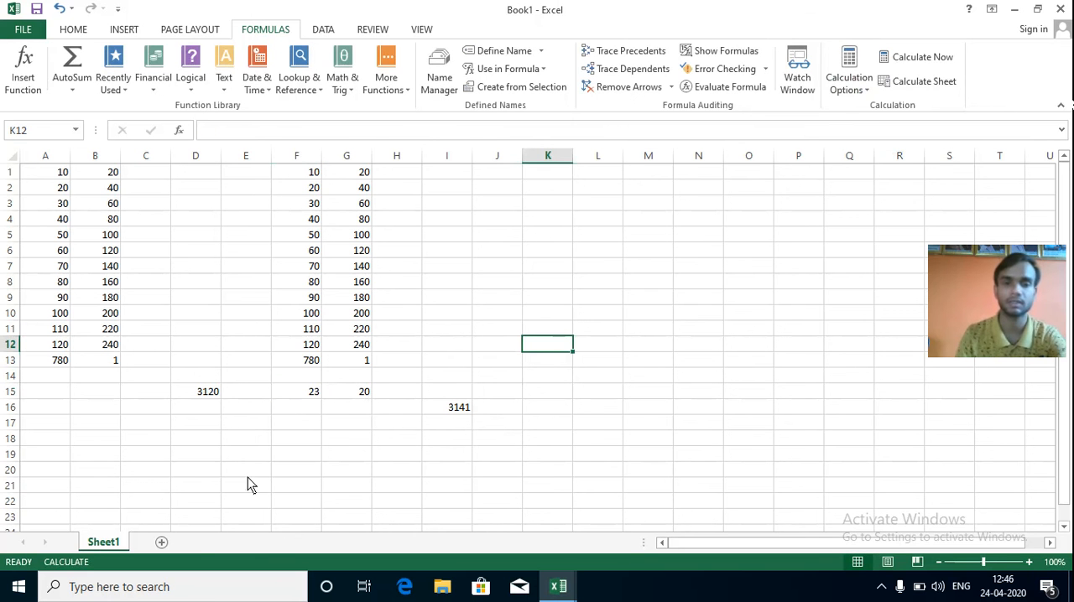
Enter 80 in cell F18 and set the calculation mode back to Automatic.
left_click(302, 443)
type("80")
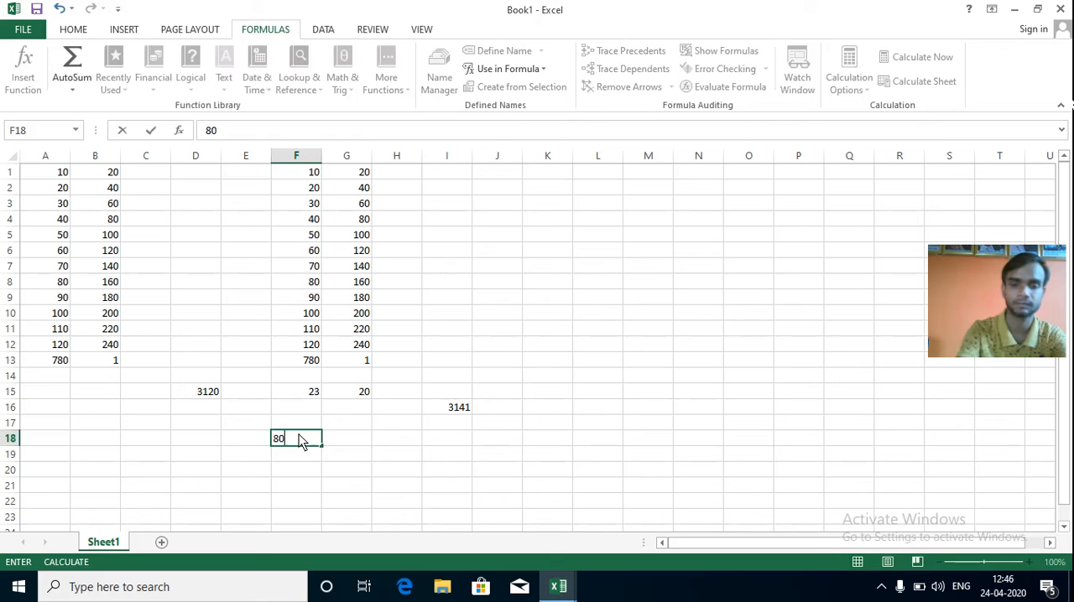
left_click(532, 410)
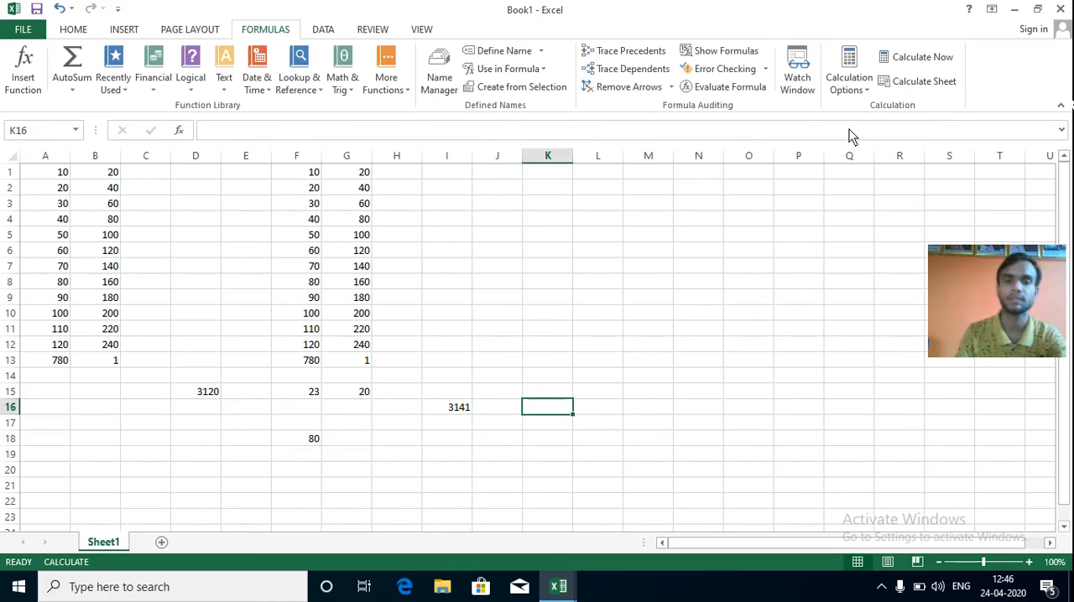
left_click(858, 89)
left_click(873, 108)
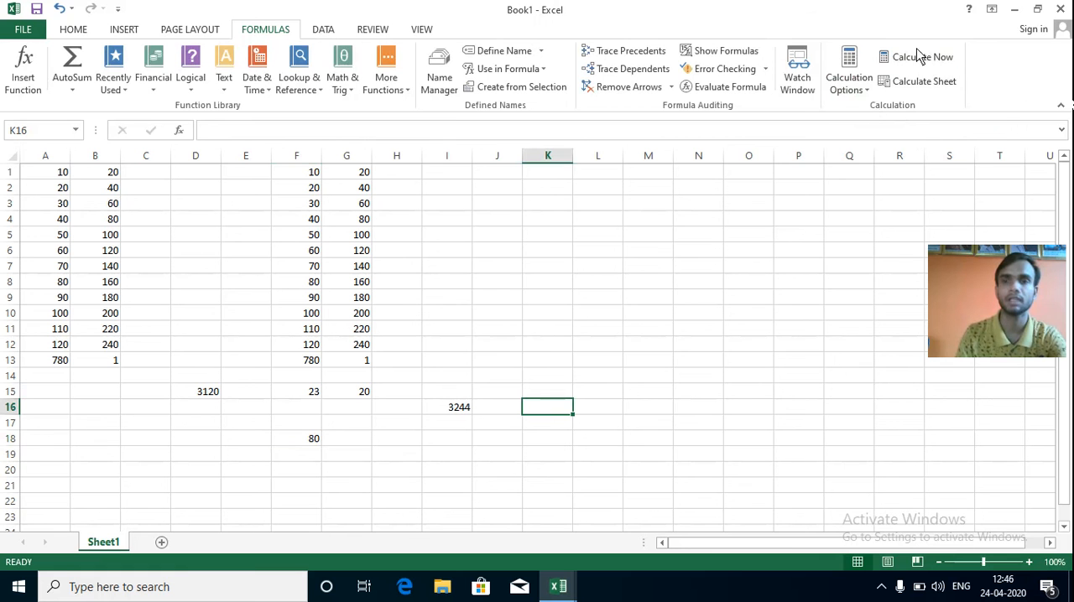
With the calculation mode set to Manual, enter 800 in cell G17 and recalculate the whole workbook.
left_click(868, 94)
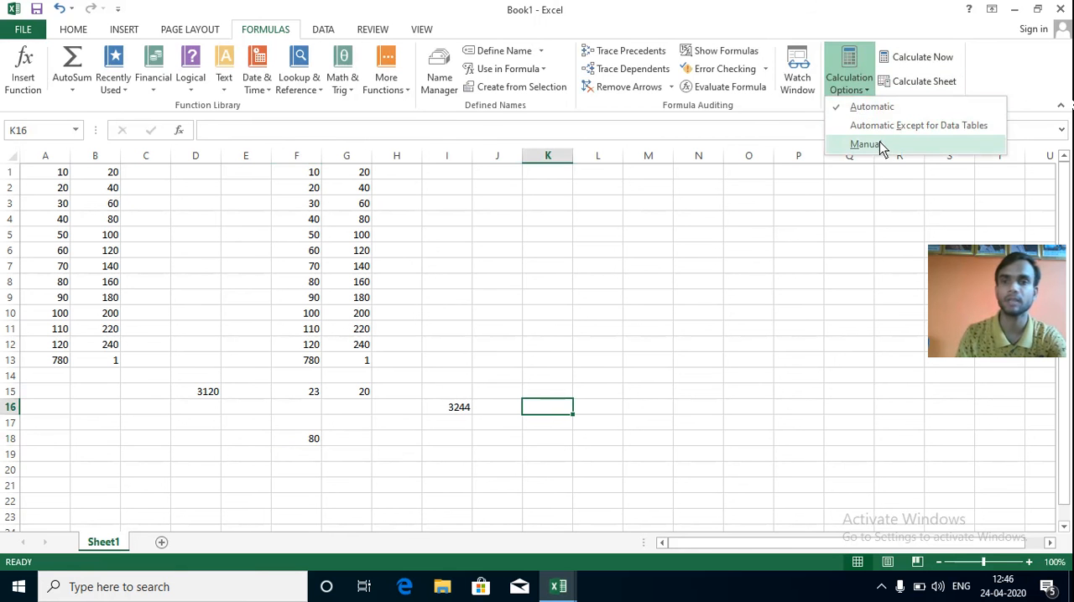
left_click(881, 149)
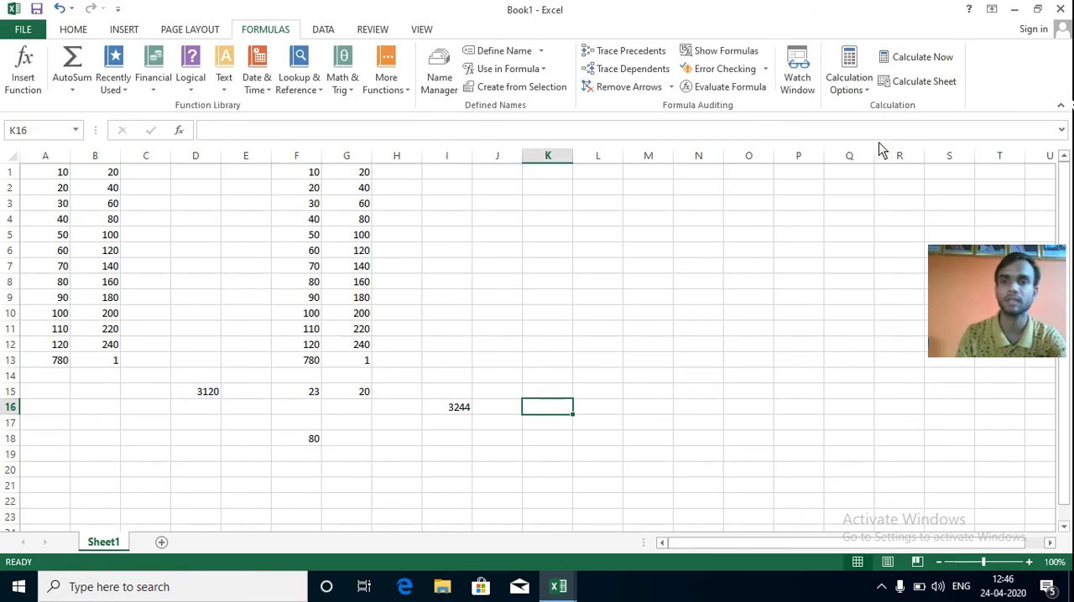
left_click(366, 428)
type("800")
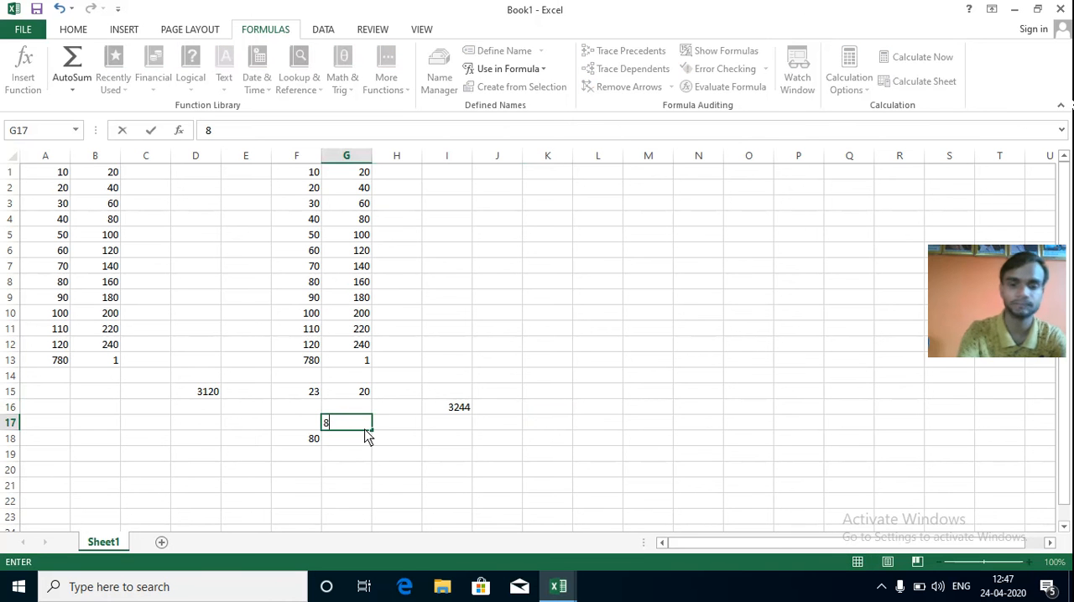
left_click(543, 402)
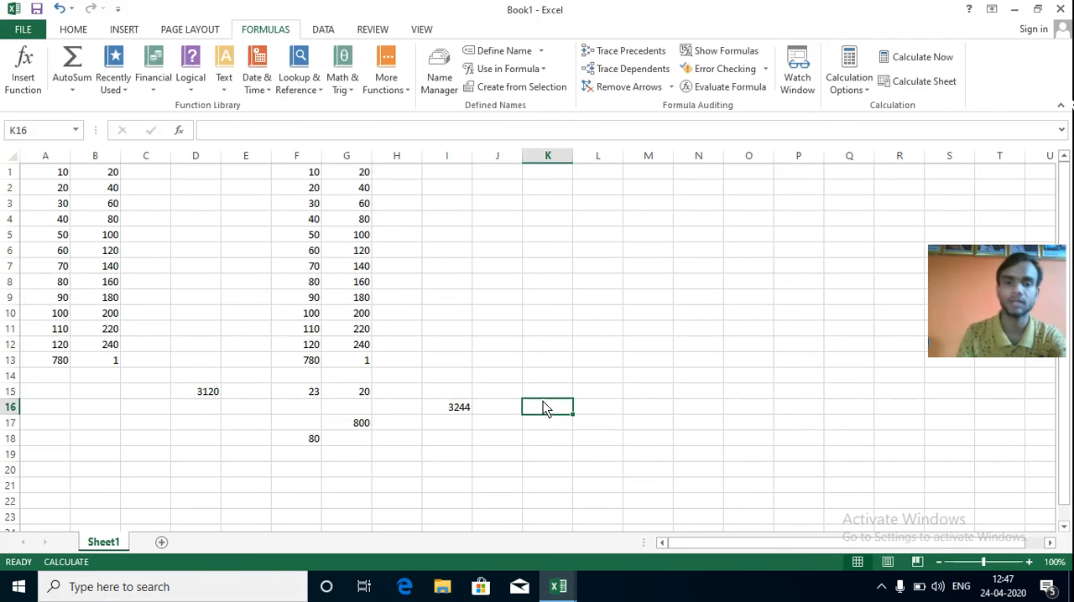
left_click(923, 61)
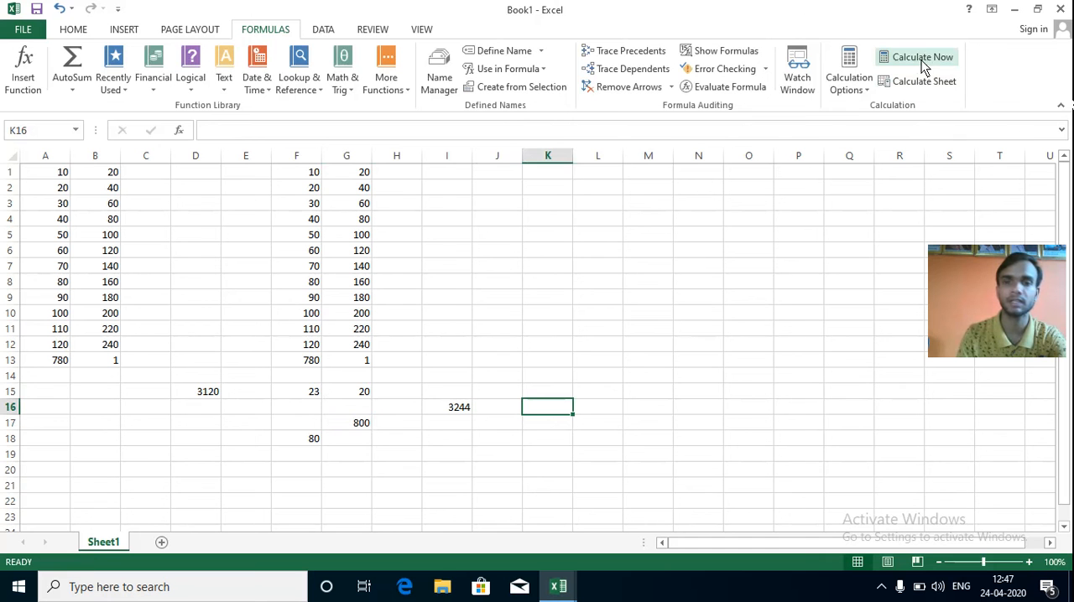
Enter 700 in cell G19 and recalculate only the current sheet.
left_click(346, 460)
type("700")
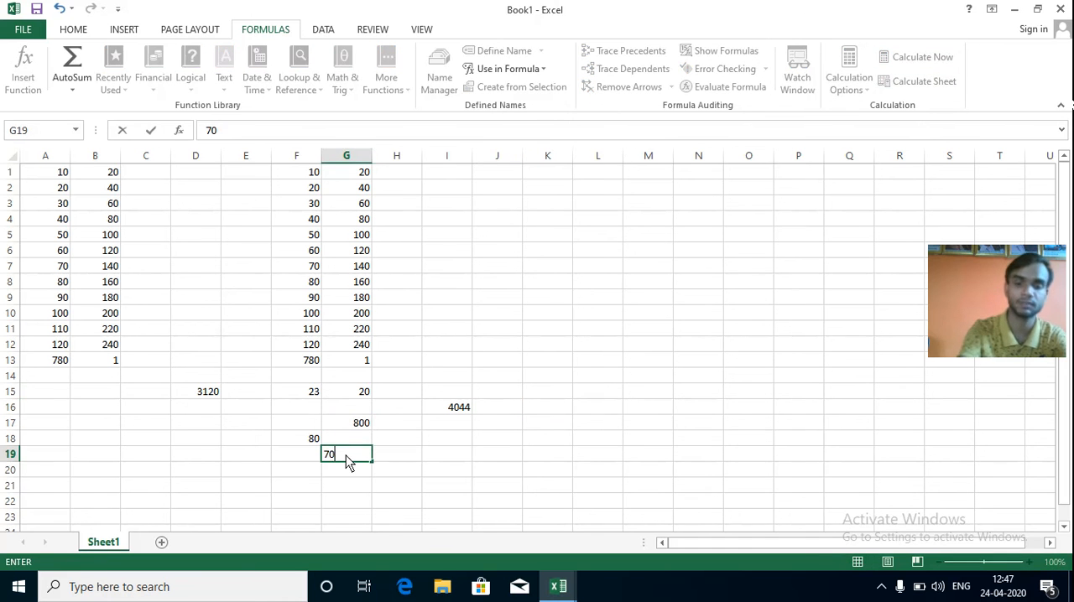
left_click(513, 437)
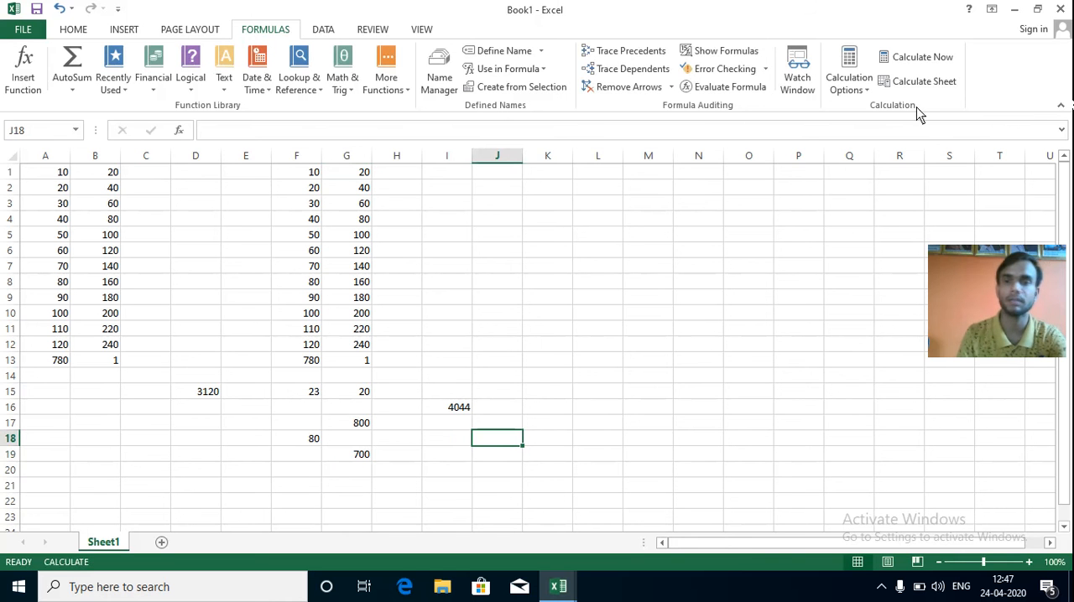
left_click(918, 81)
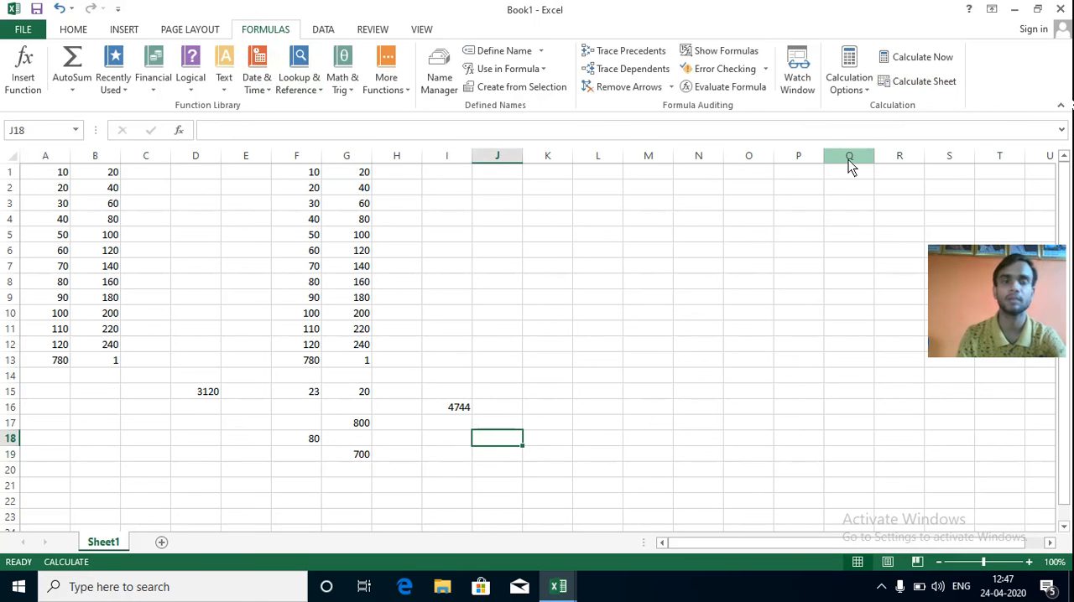
left_click(319, 98)
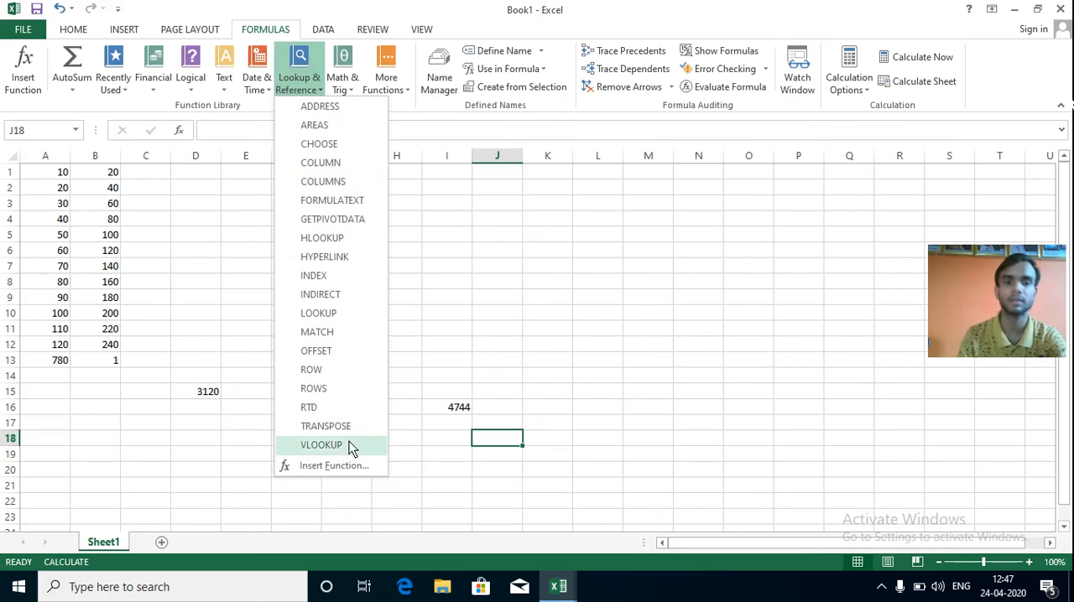
left_click(420, 356)
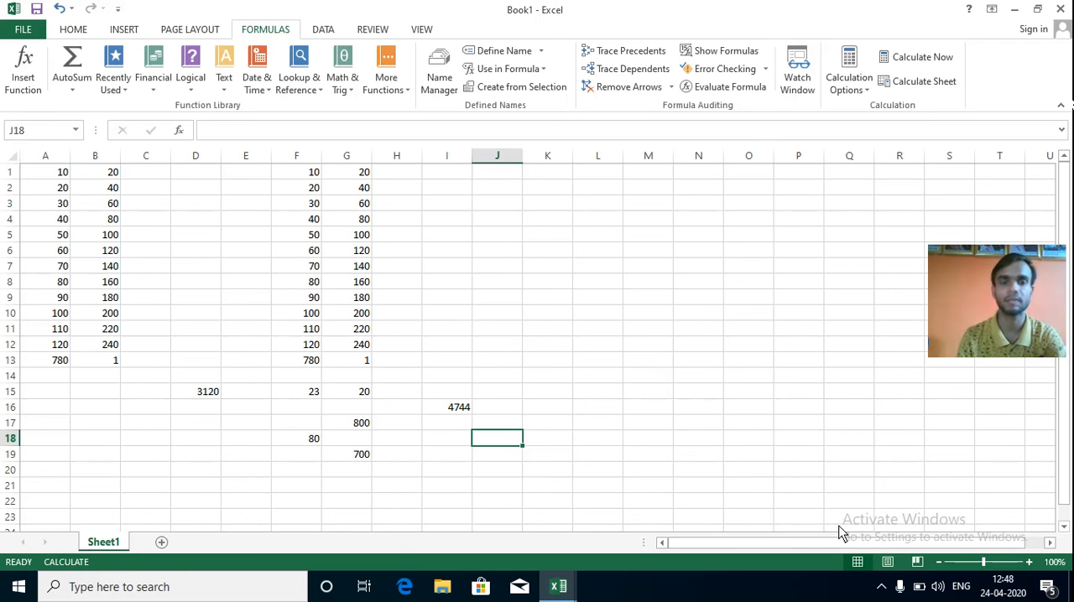
left_click(881, 587)
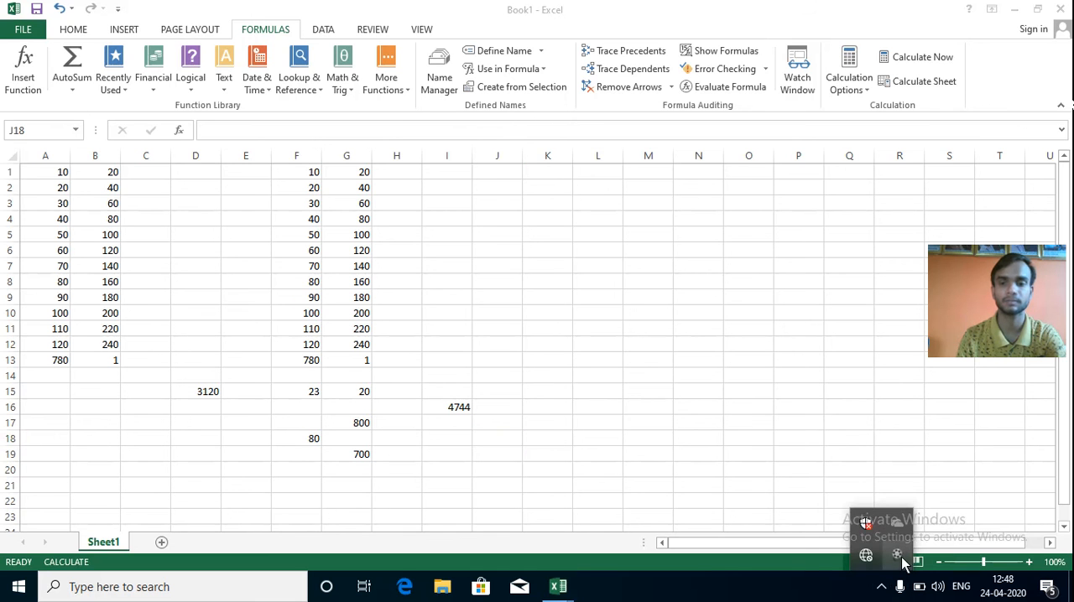